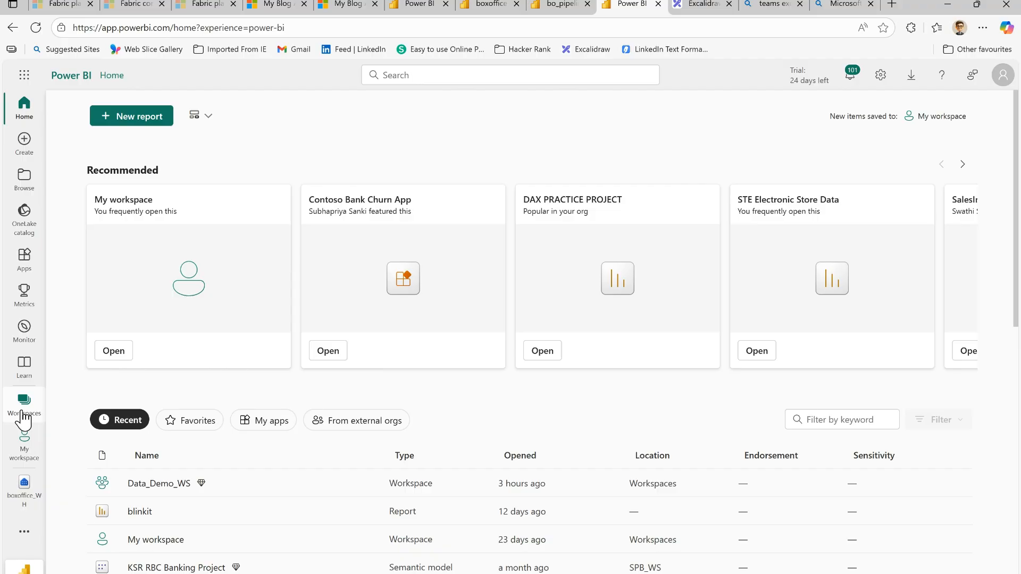
- Create a workspace named indianbo-WS with the Trial license mode and collapse its task flow area
click(23, 413)
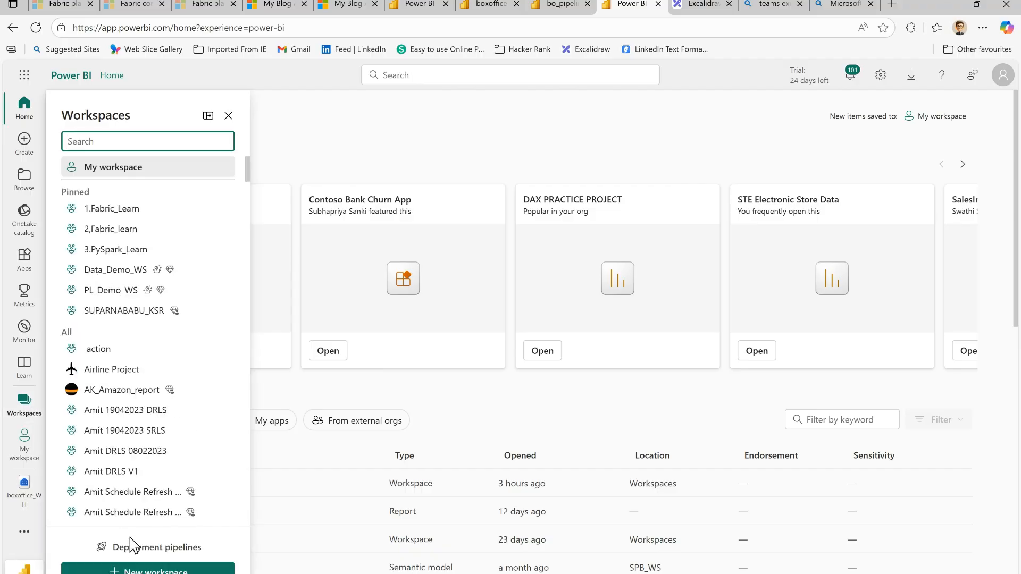
click(134, 569)
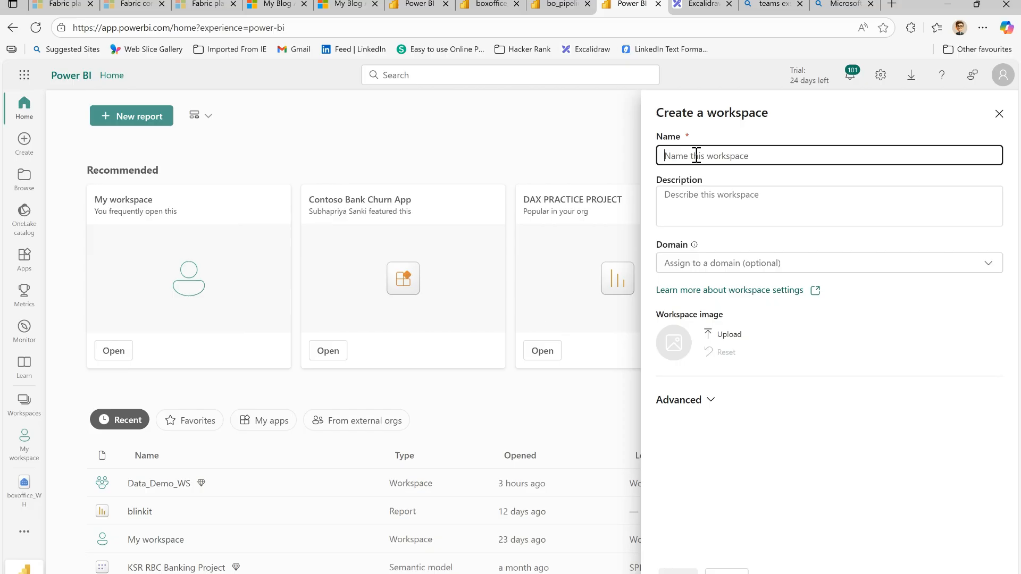
text(india)
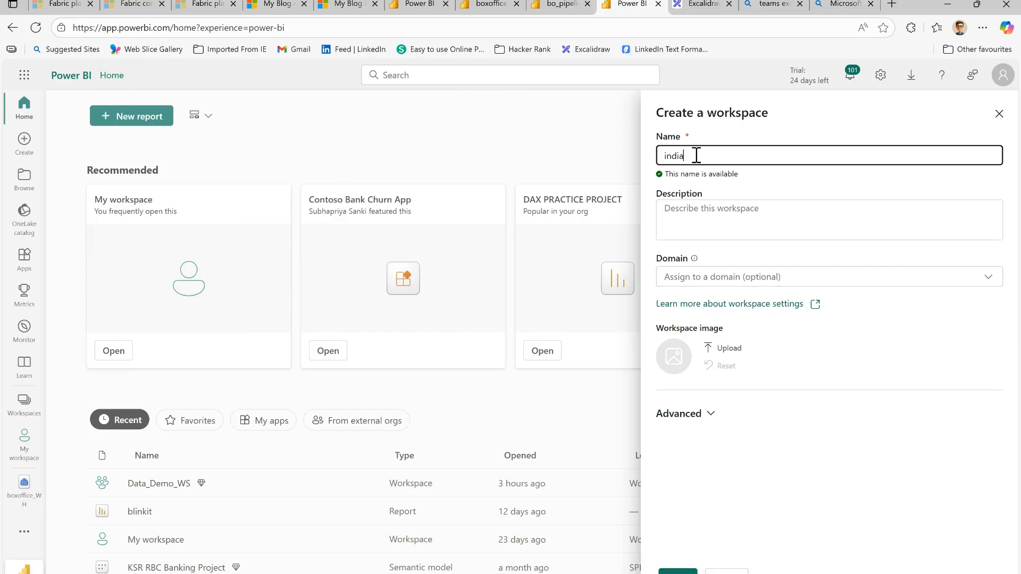
text(nbo WS)
click(711, 419)
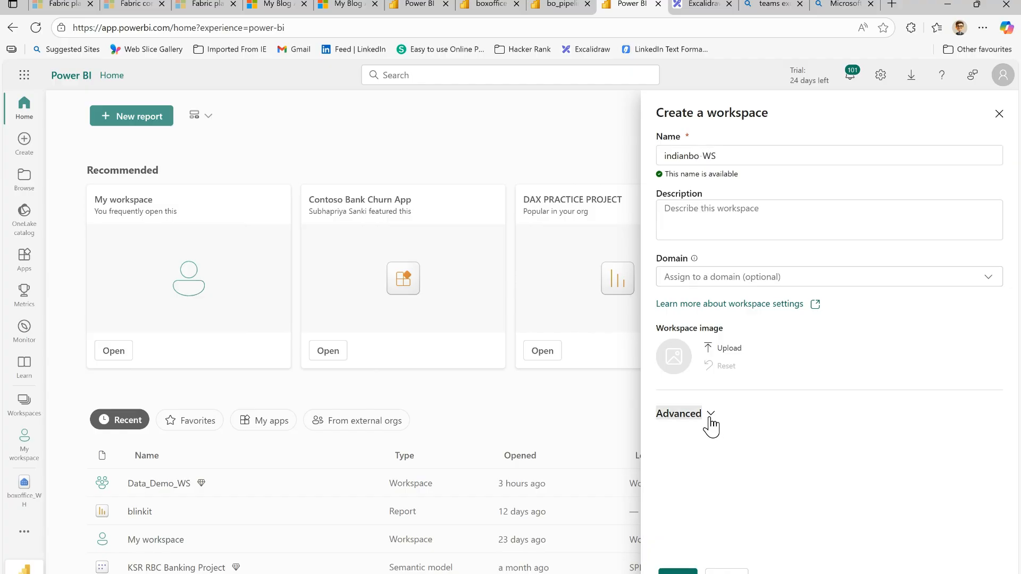
scroll(715, 442, down, 3)
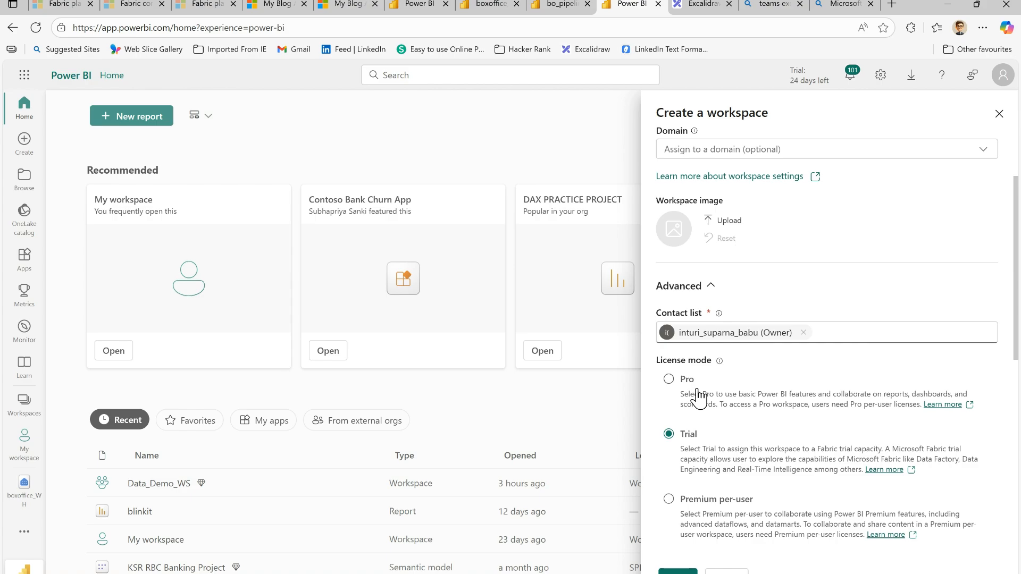
scroll(742, 457, down, 3)
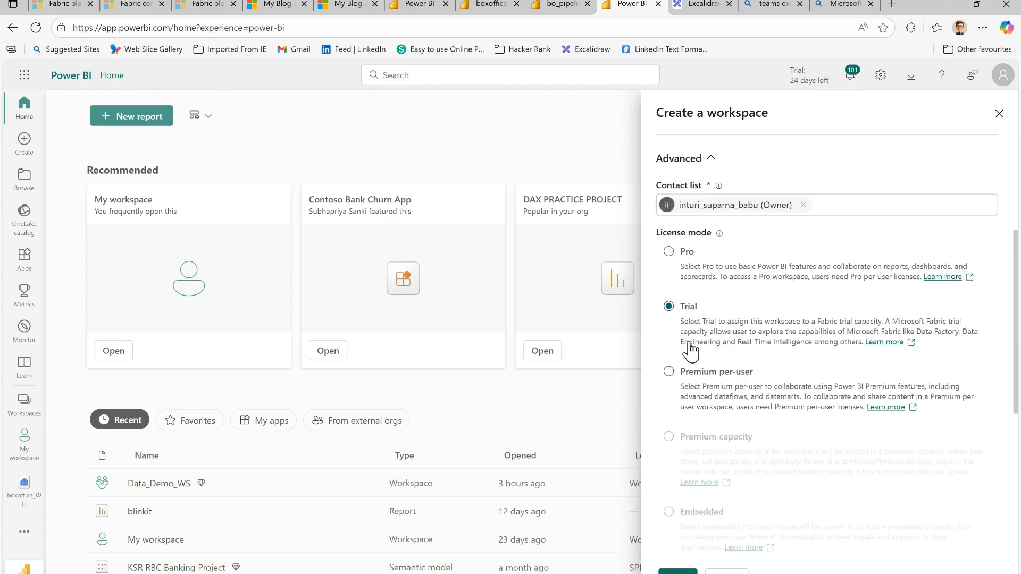
scroll(740, 398, up, 5)
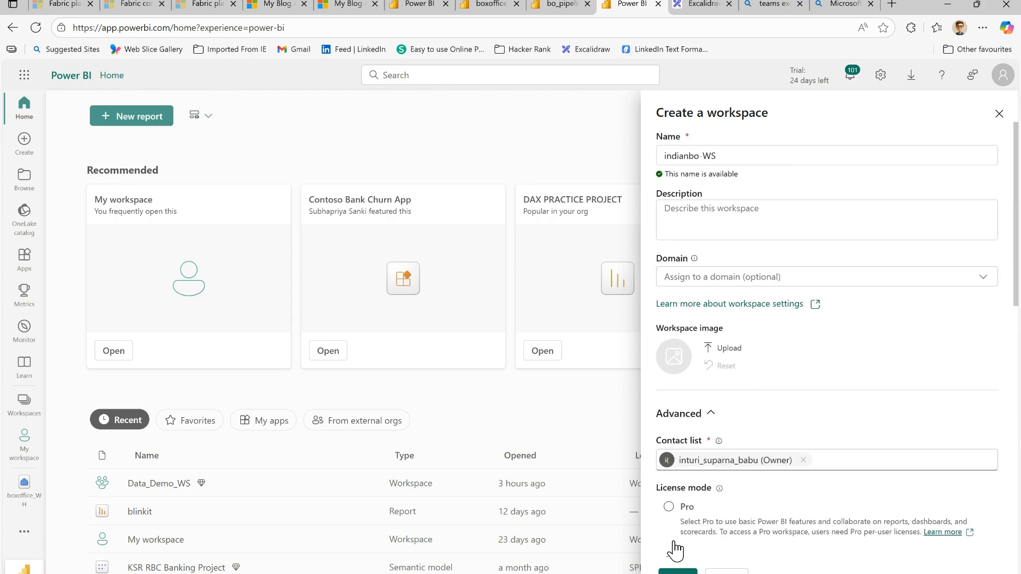
click(678, 572)
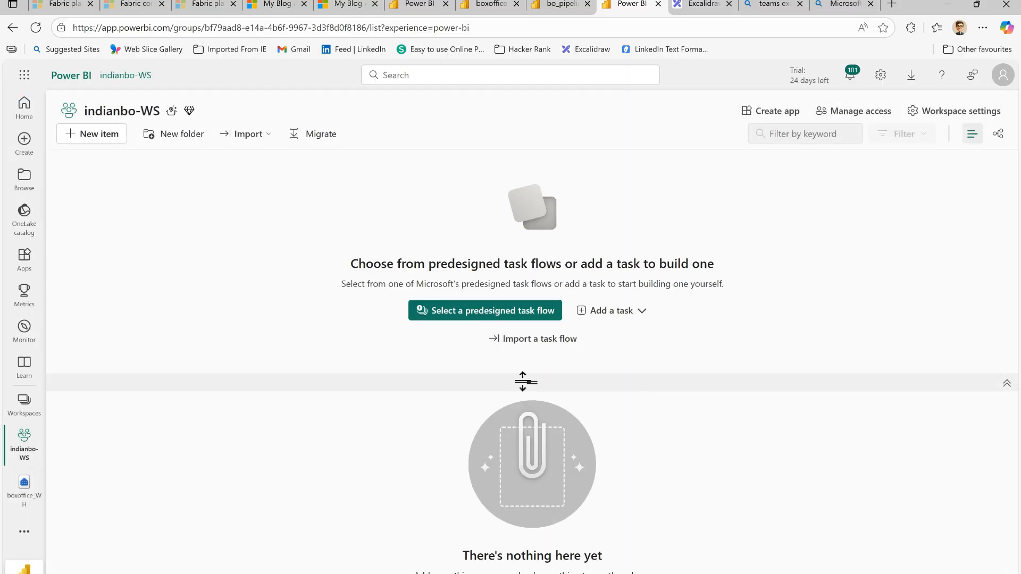
drag(523, 382, 486, 207)
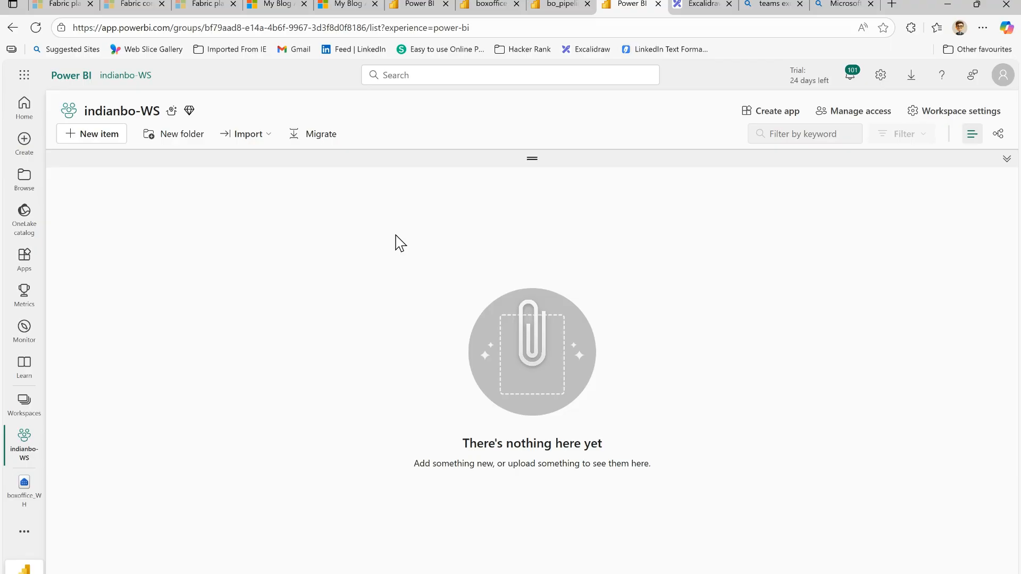
- Create a lakehouse named indianbo_LH in the indianbo-WS workspace, without lakehouse schemas, and open it
click(92, 139)
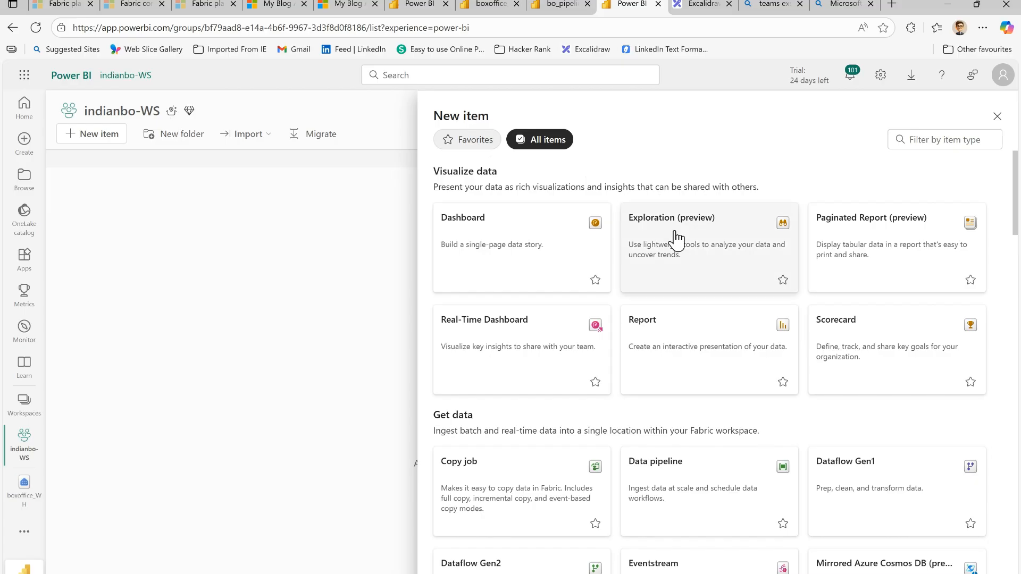
click(918, 139)
text(lake)
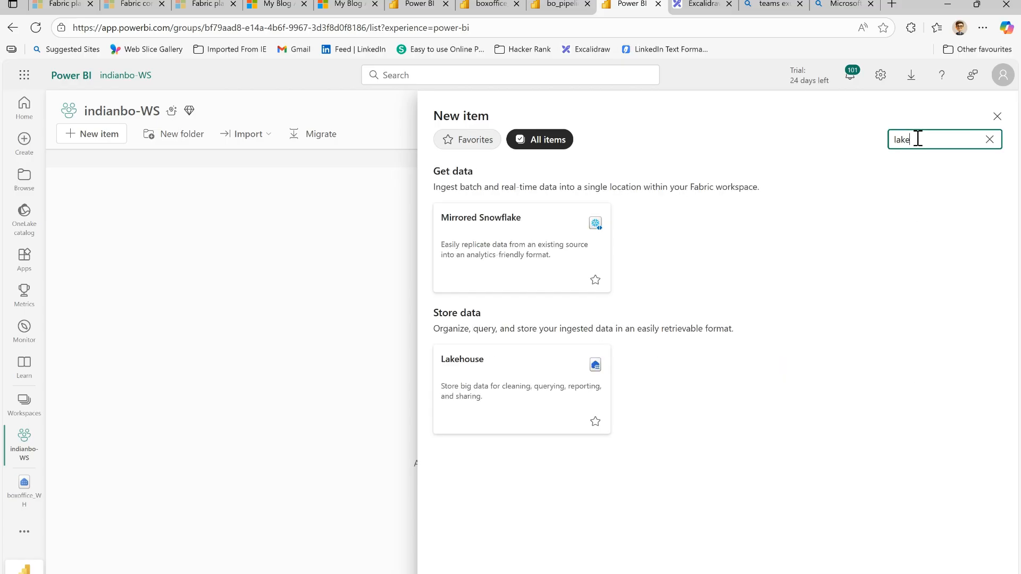
click(490, 388)
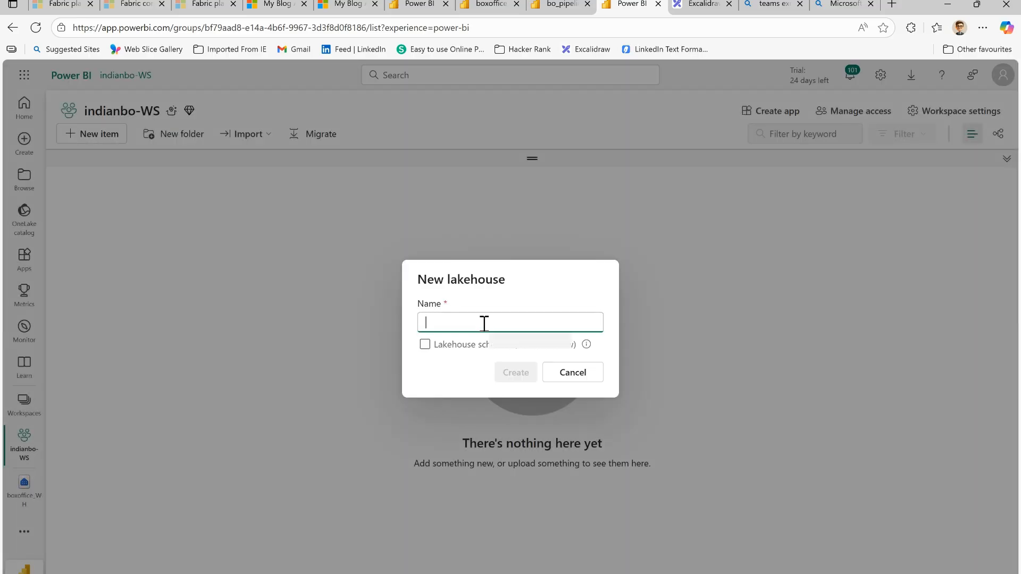
text(indi)
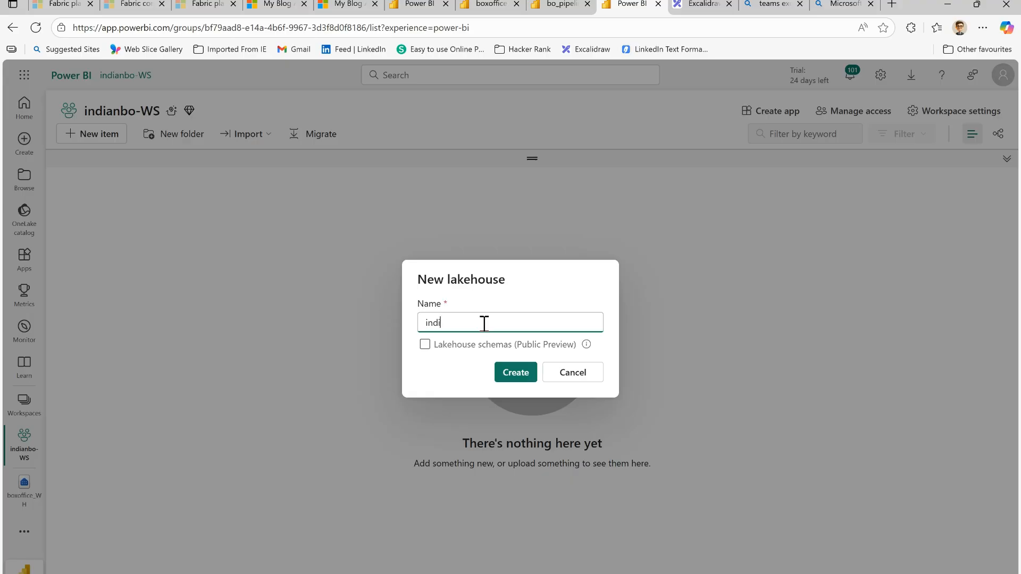
text(anbo-LH)
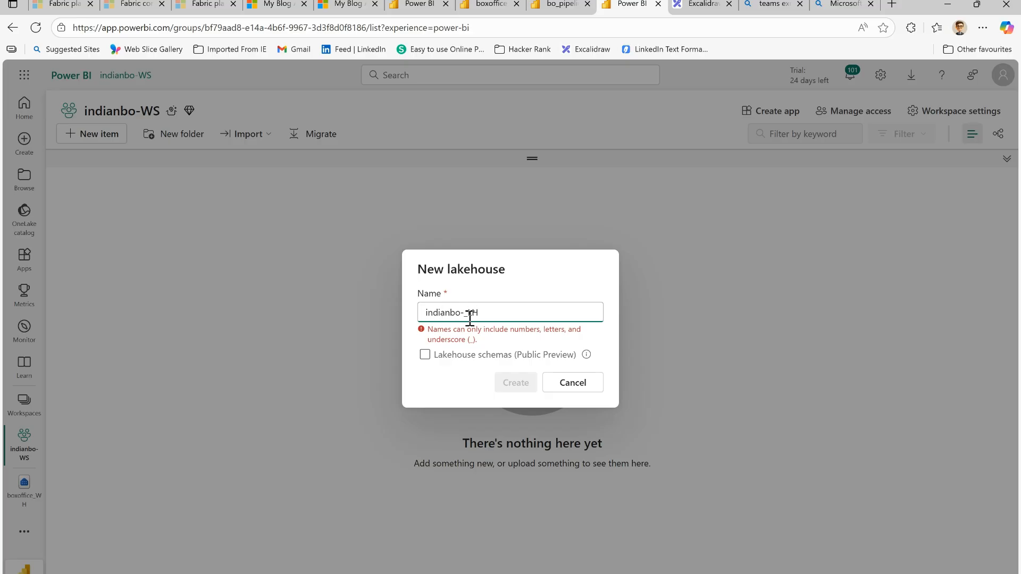
click(469, 318)
key(BackSpace)
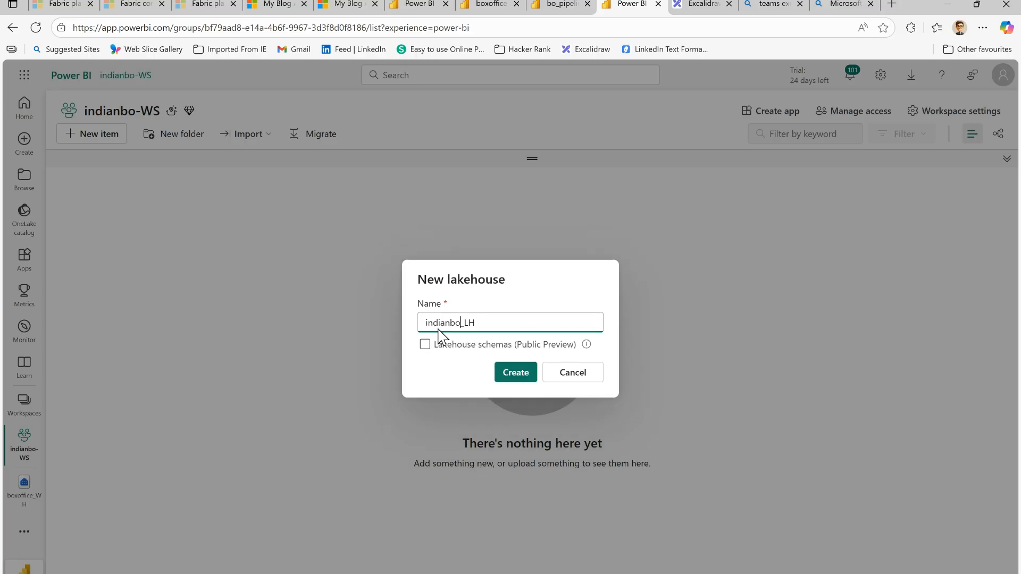
click(523, 379)
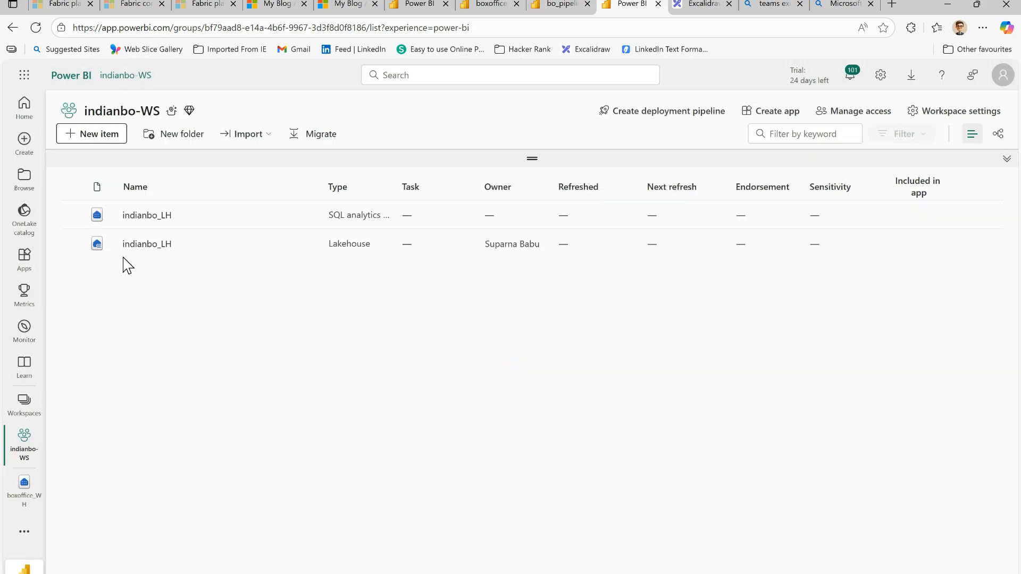
click(154, 241)
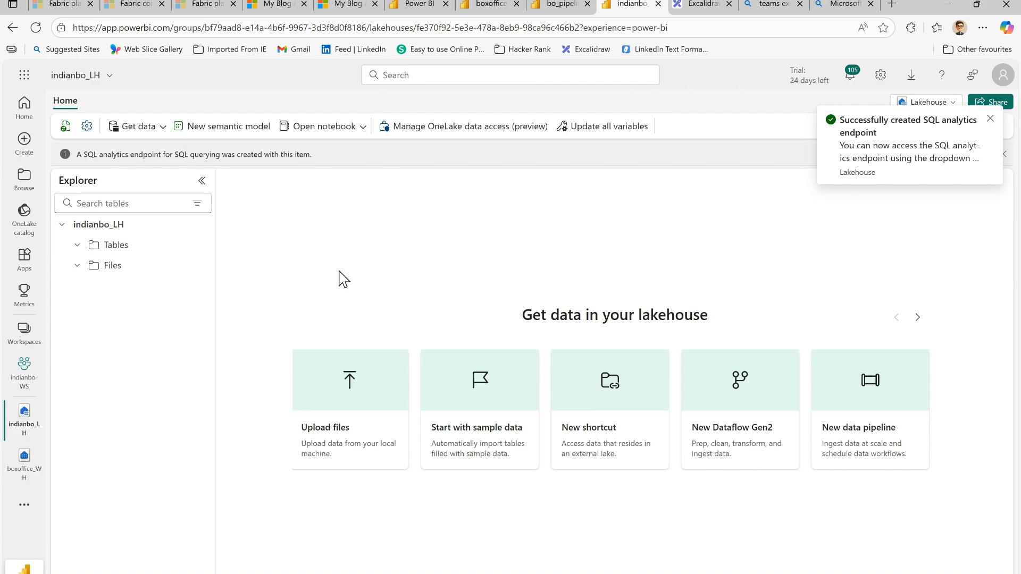
click(991, 119)
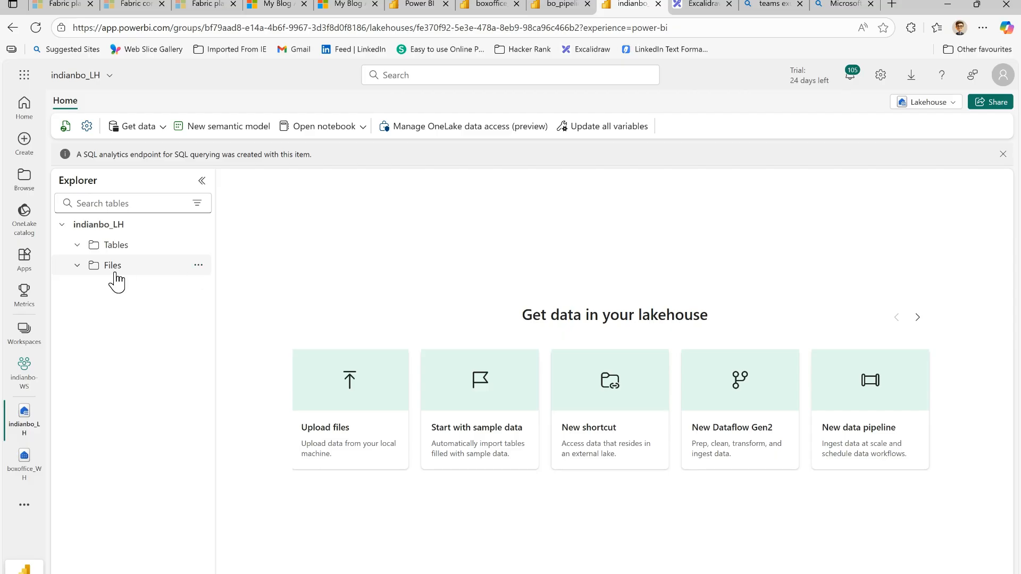
- Upload the local boxoffice_datasets folder from the Blogs directory into the lakehouse's Files section
click(198, 267)
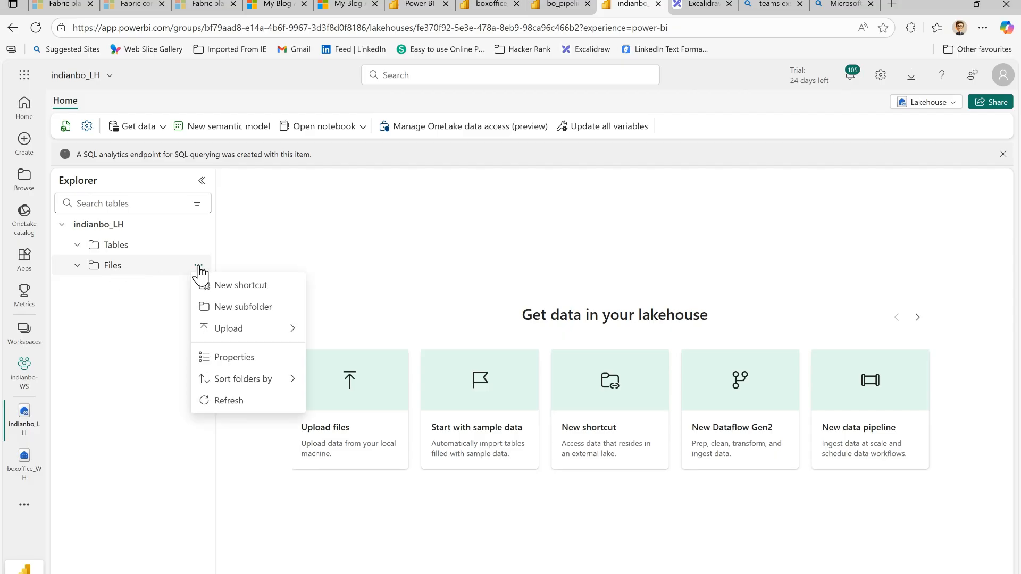
mouse_move(255, 339)
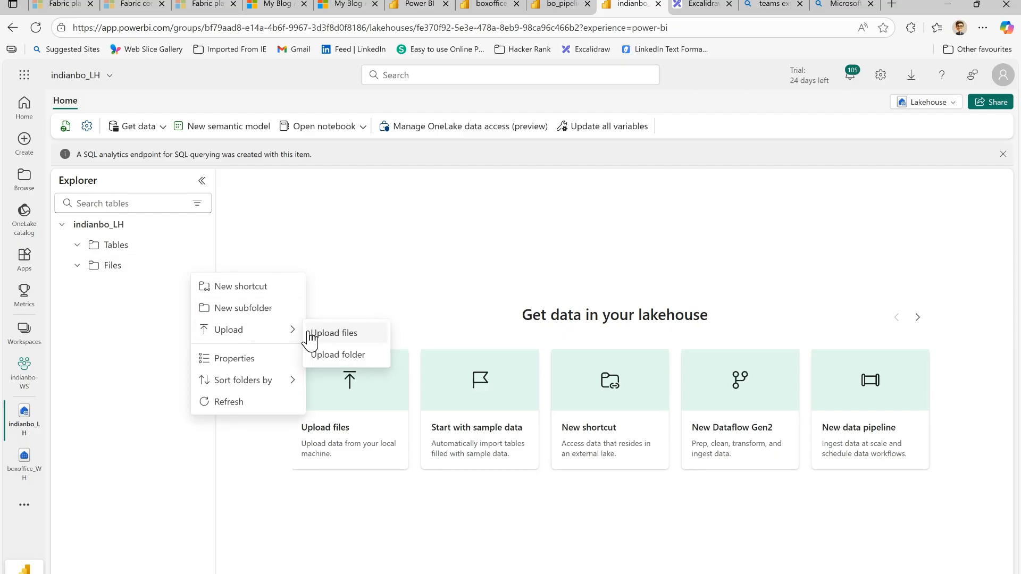
click(340, 355)
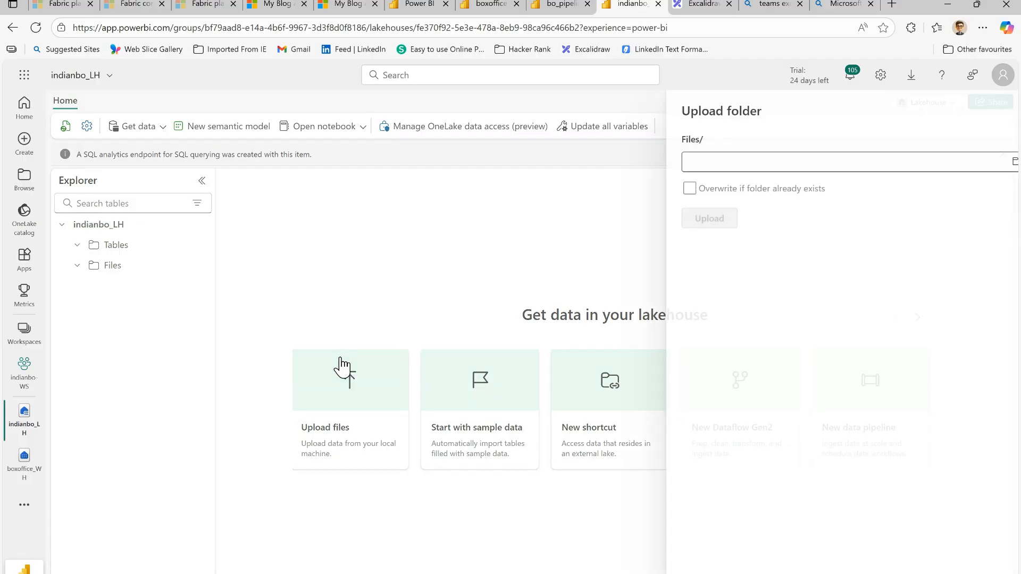
click(994, 162)
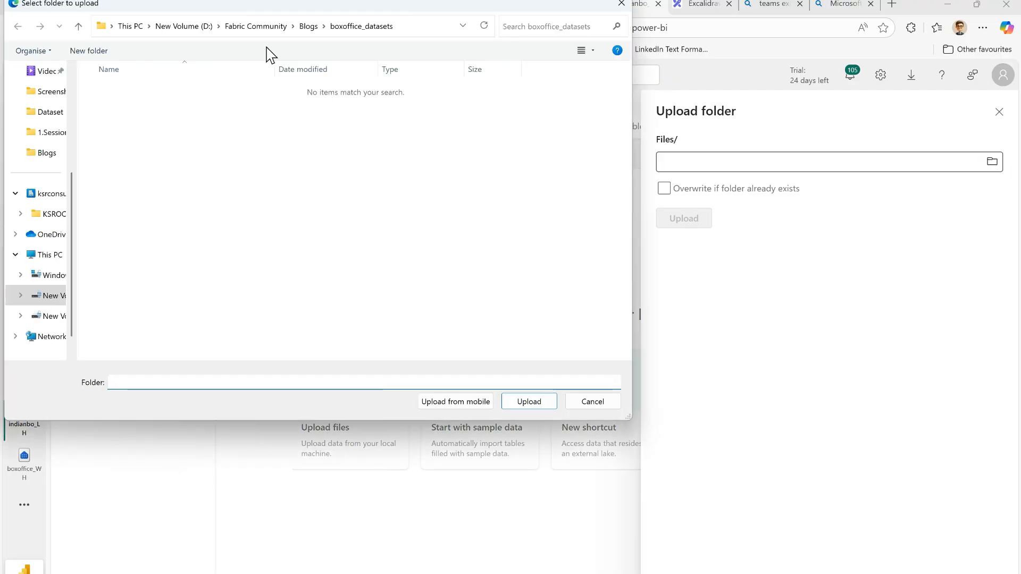
click(311, 29)
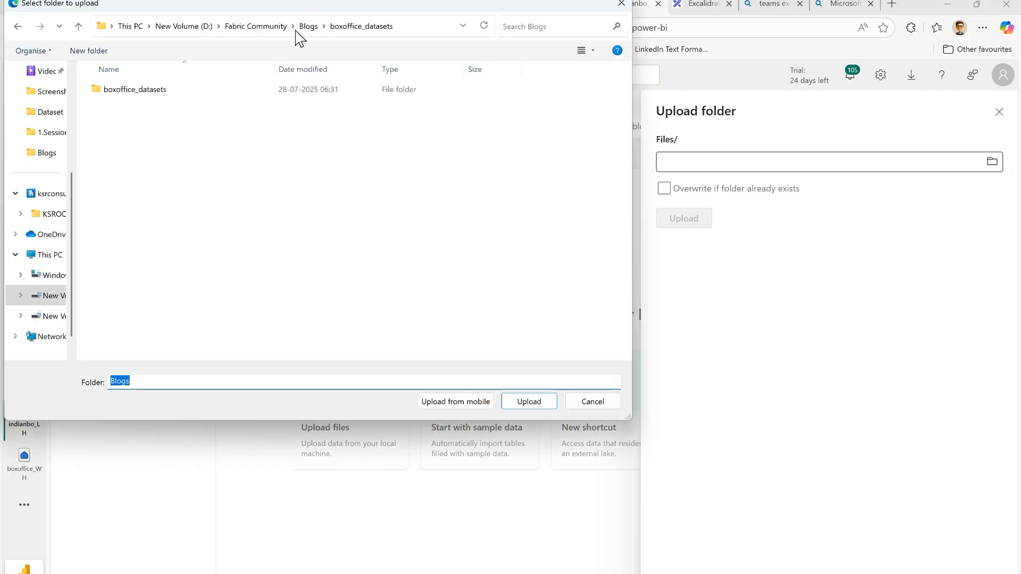
click(144, 93)
click(537, 409)
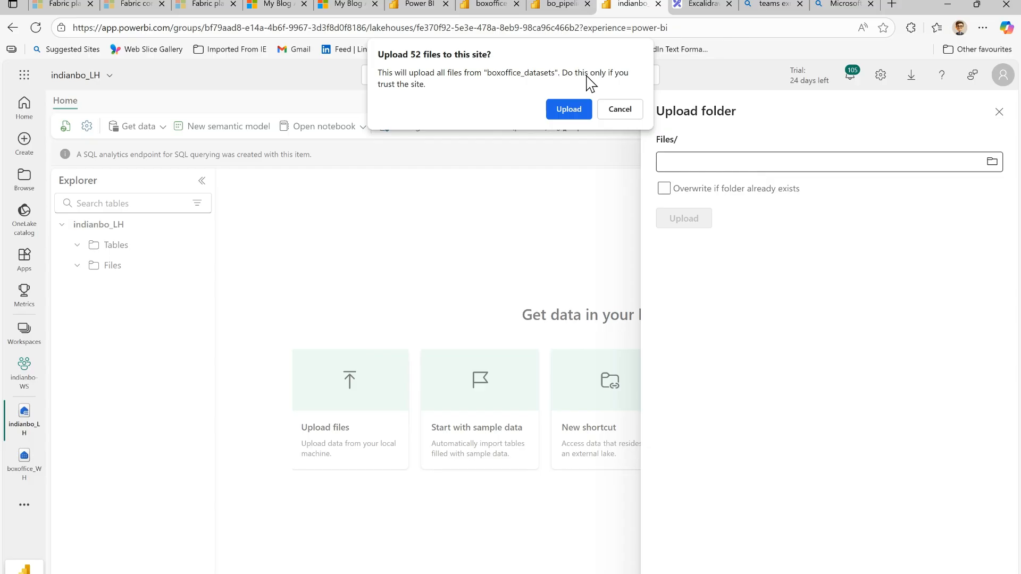
click(568, 112)
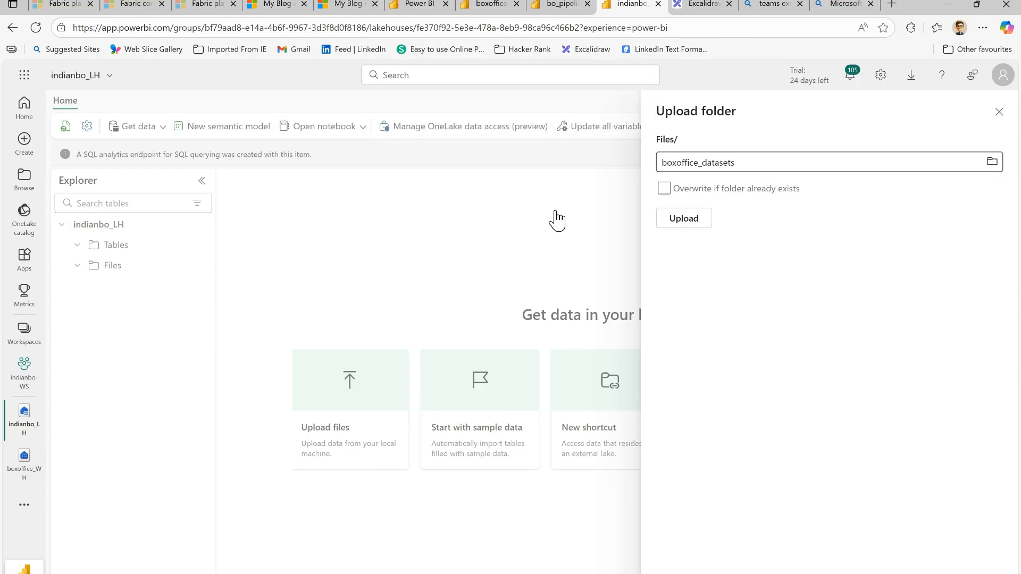
click(687, 219)
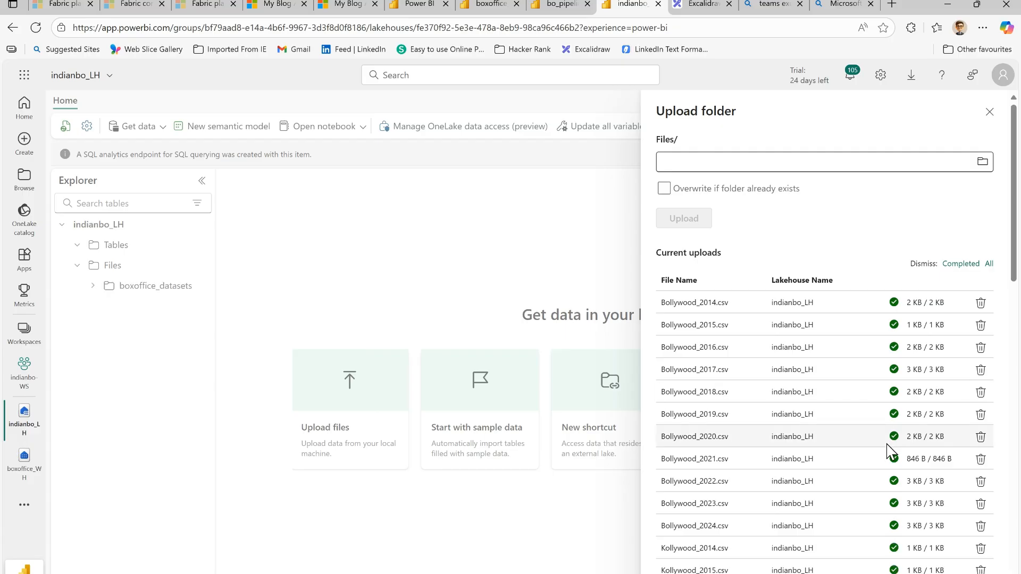
- Check the upload status of every CSV file in the current uploads list and close the folder upload form
scroll(891, 426, down, 5)
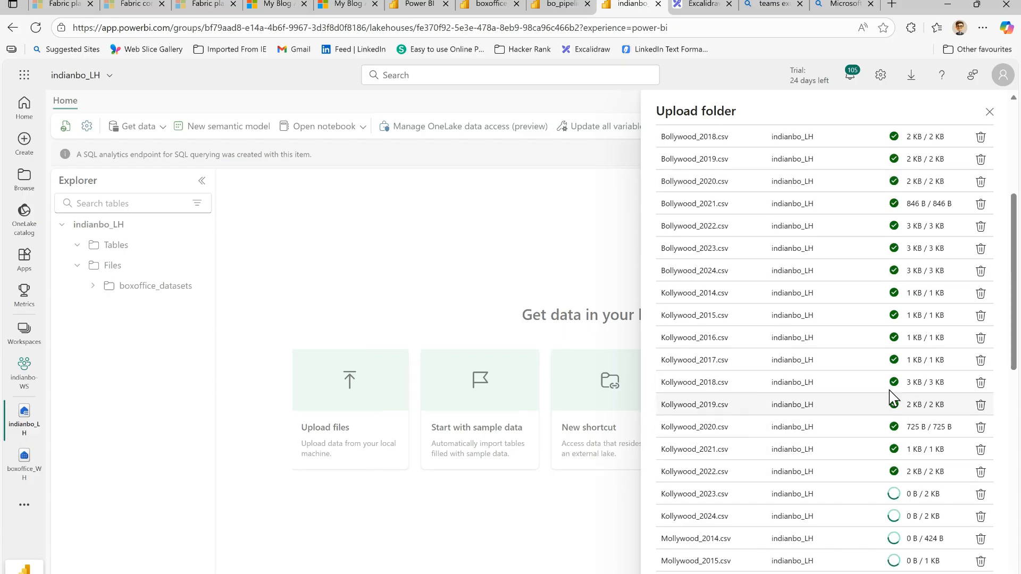
scroll(892, 397, down, 7)
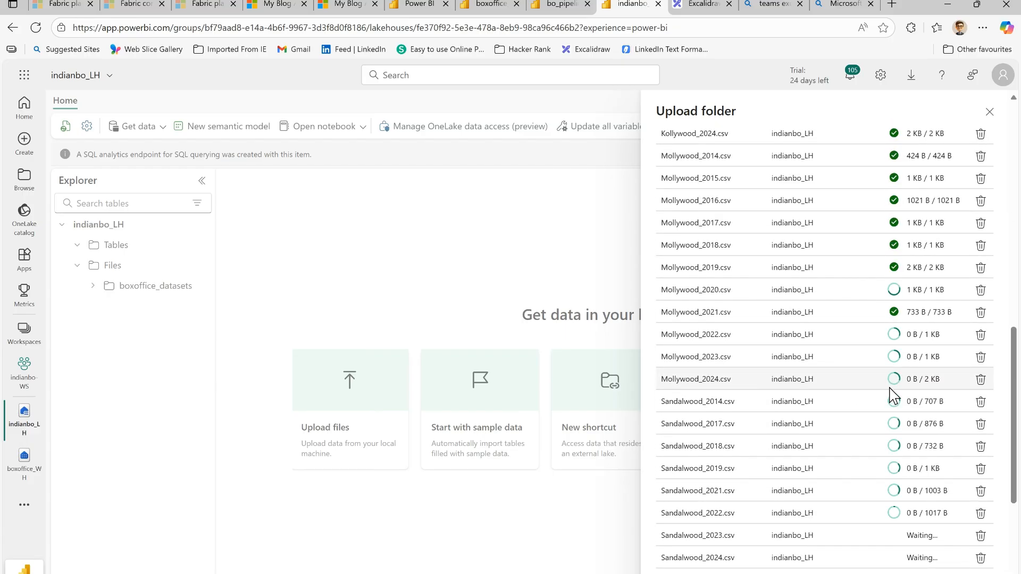
scroll(709, 356, down, 4)
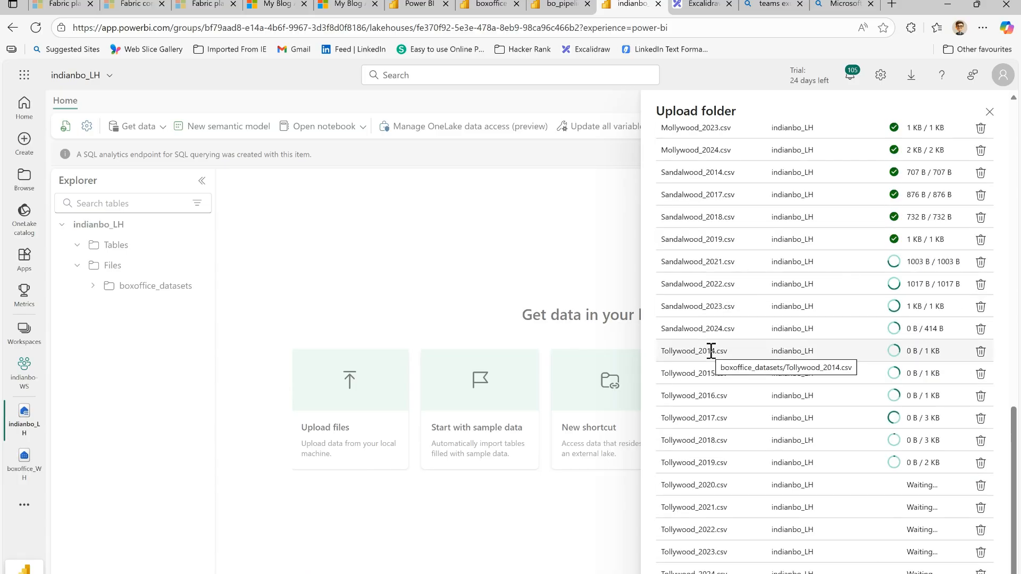
scroll(725, 250, up, 6)
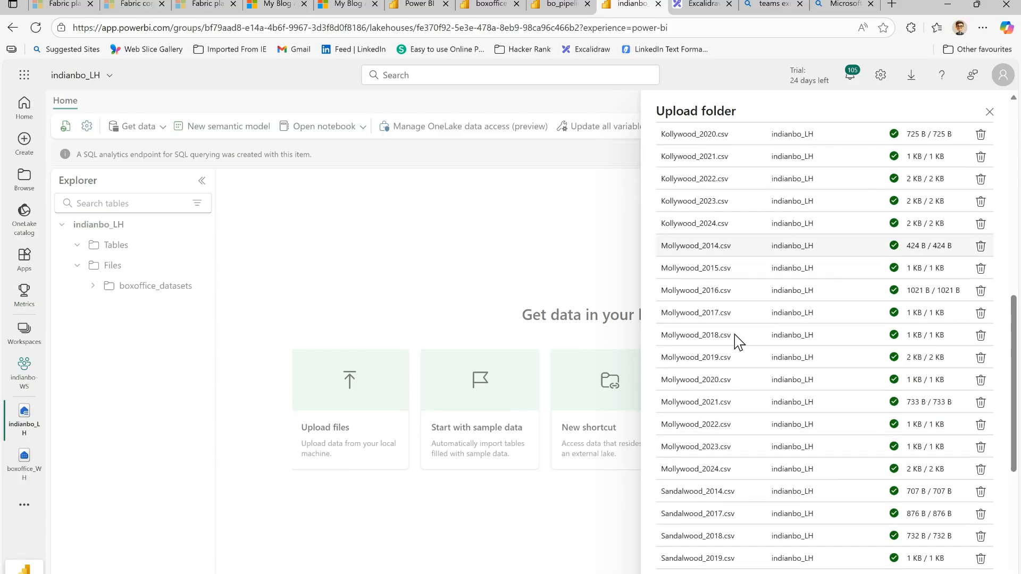
scroll(737, 340, up, 10)
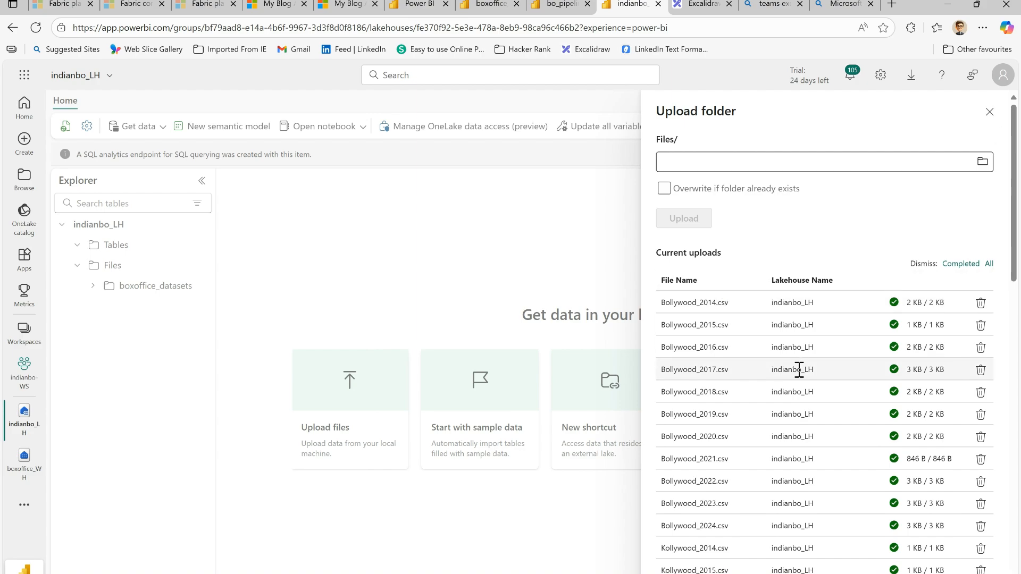
scroll(801, 367, down, 7)
scroll(800, 367, up, 8)
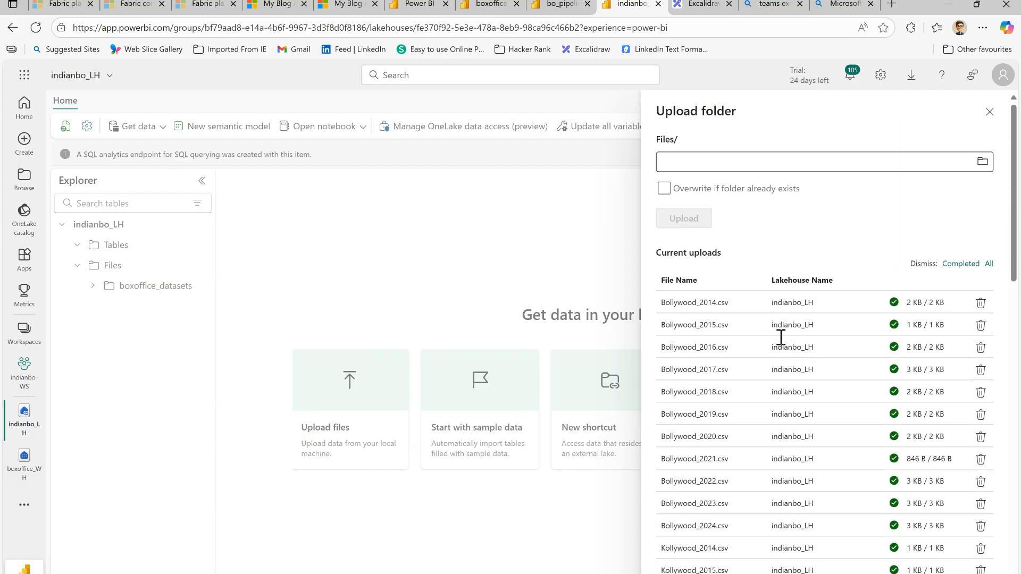
click(989, 113)
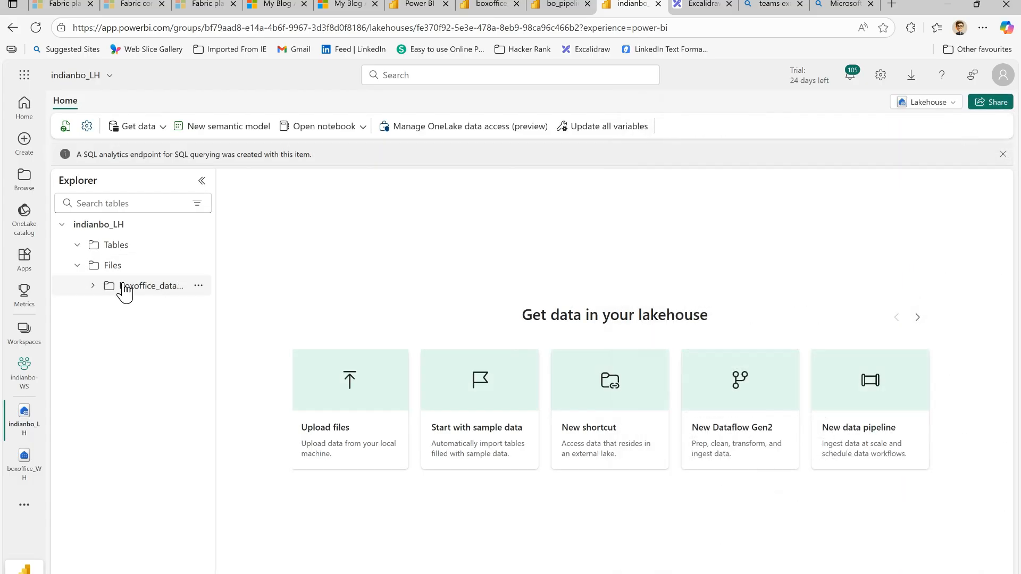
- Open the boxoffice_datasets folder under Files and look through its CSV files down to the Tollywood ones
click(143, 287)
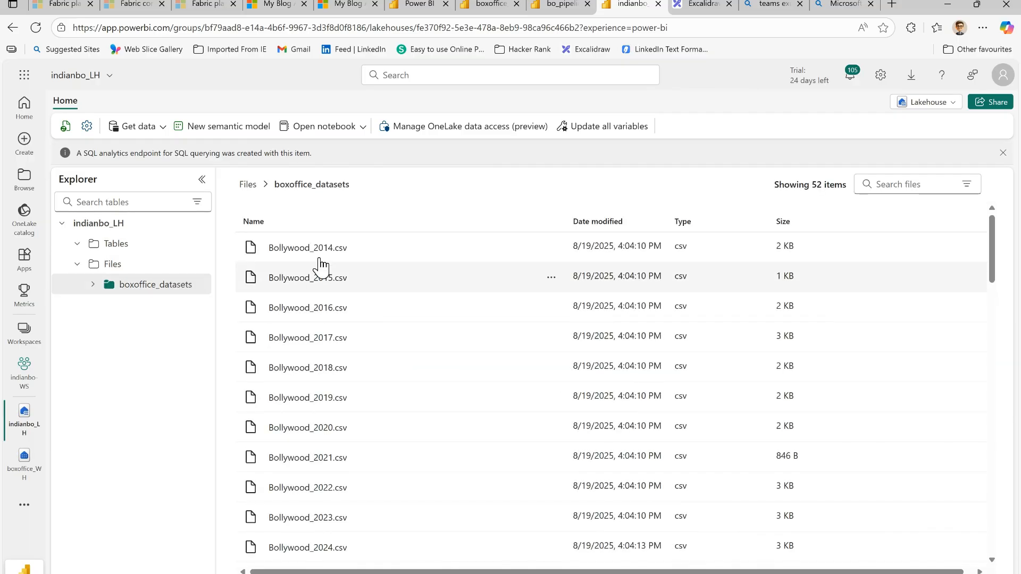
scroll(418, 304, down, 8)
scroll(421, 307, down, 10)
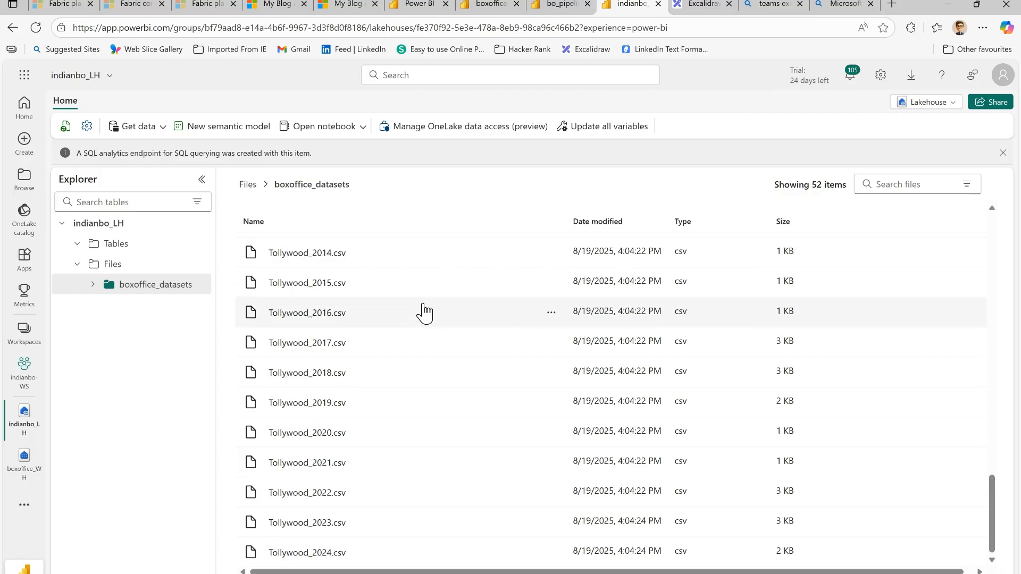
- Duplicate the lakehouse browser tab, open the indianbo-WS workspace in the copy, and duplicate that workspace tab too
scroll(375, 217, up, 6)
scroll(383, 412, up, 12)
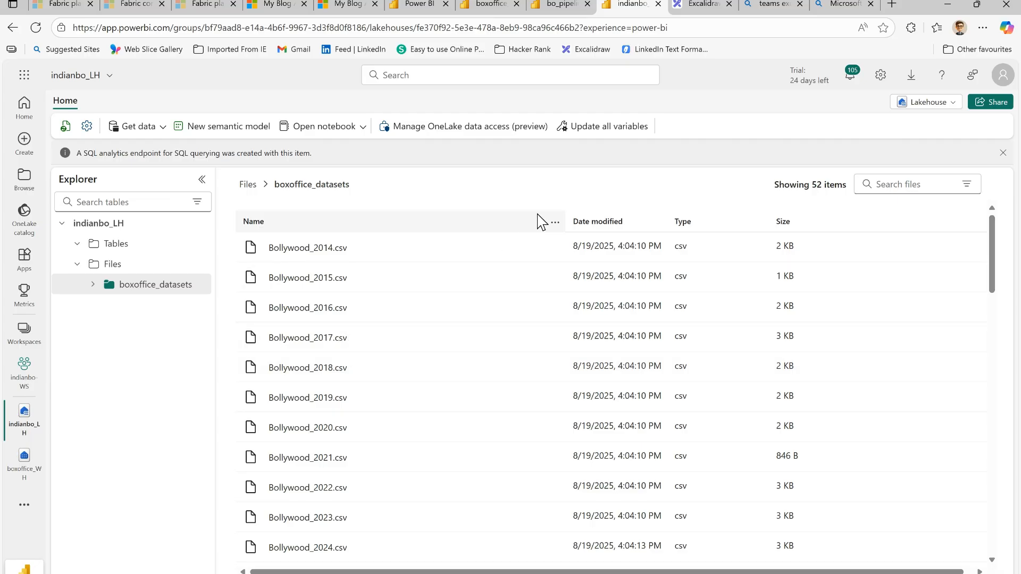
right_click(632, 8)
click(672, 83)
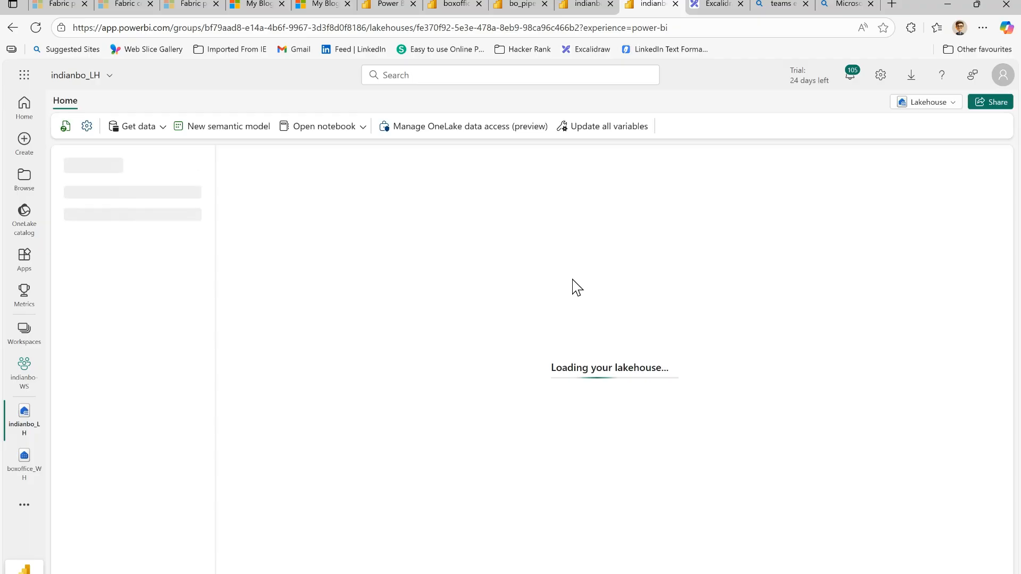
click(24, 376)
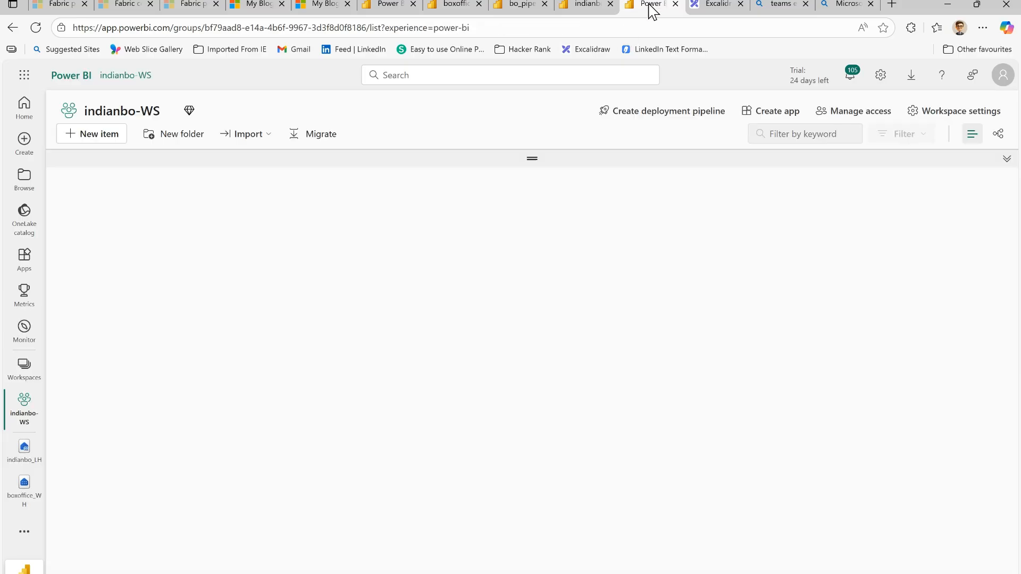
right_click(650, 4)
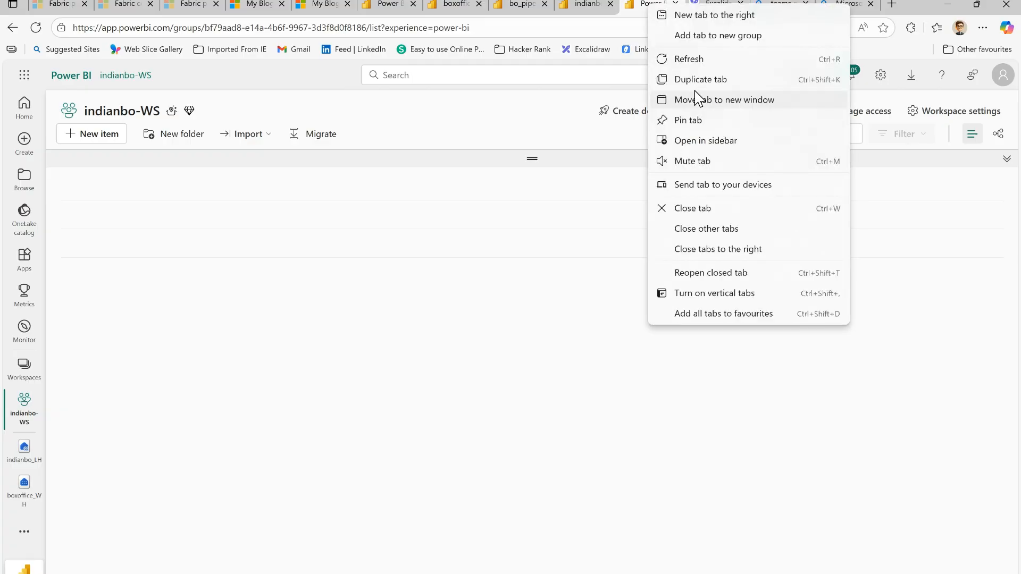
click(695, 80)
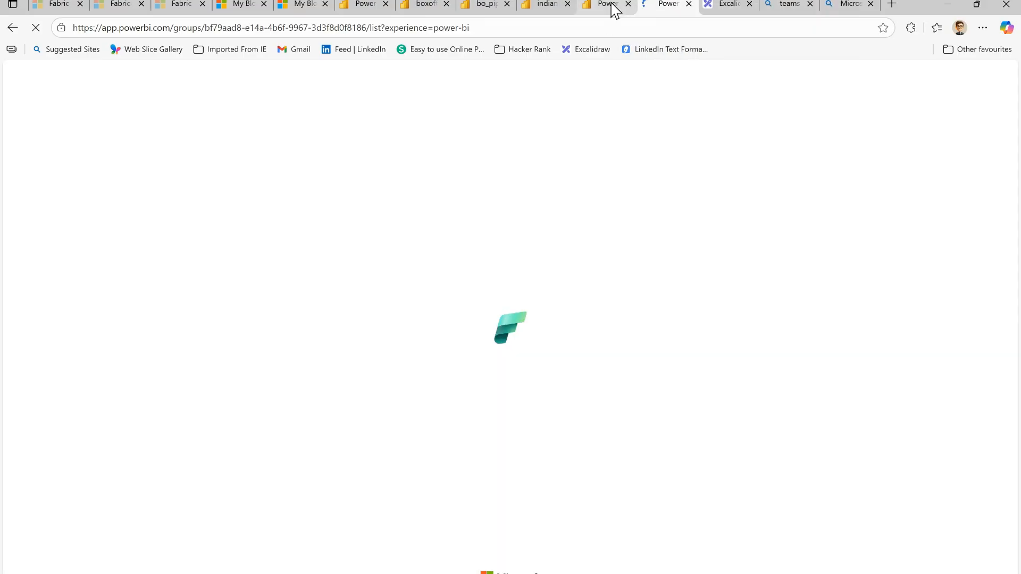
click(611, 8)
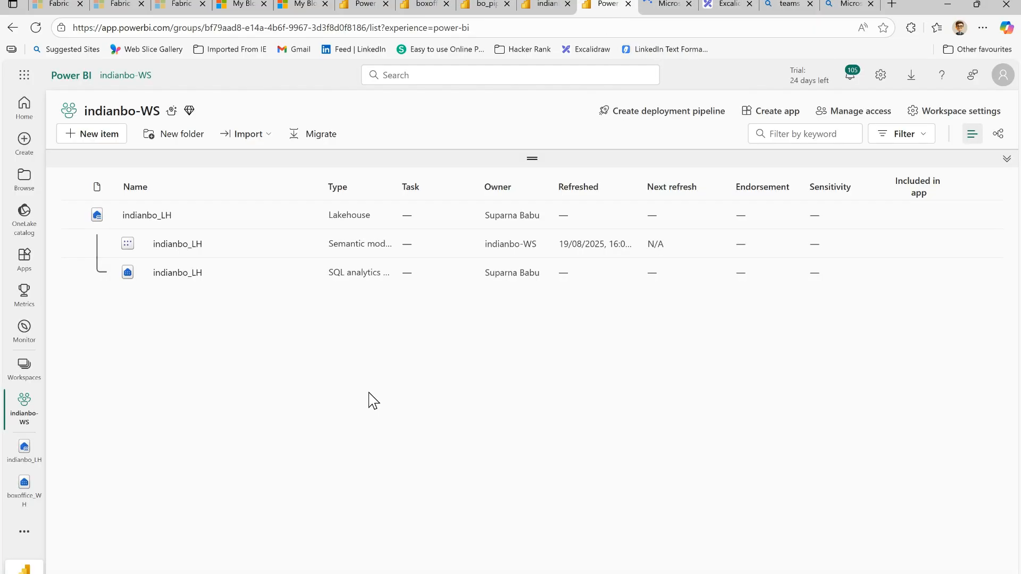
- Create a warehouse named indianbo_WH in the indianbo-WS workspace
click(101, 136)
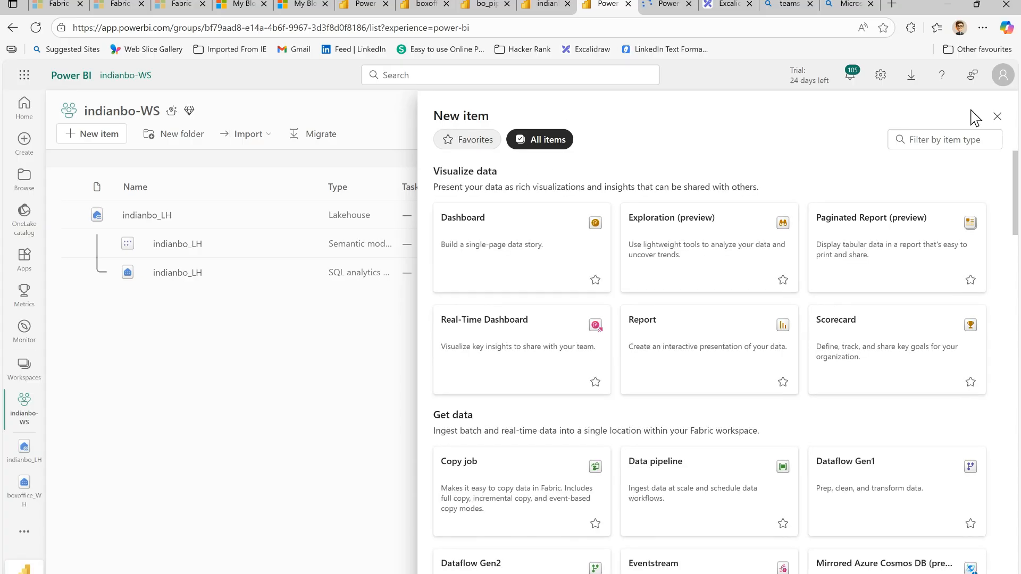
click(941, 140)
text(ware)
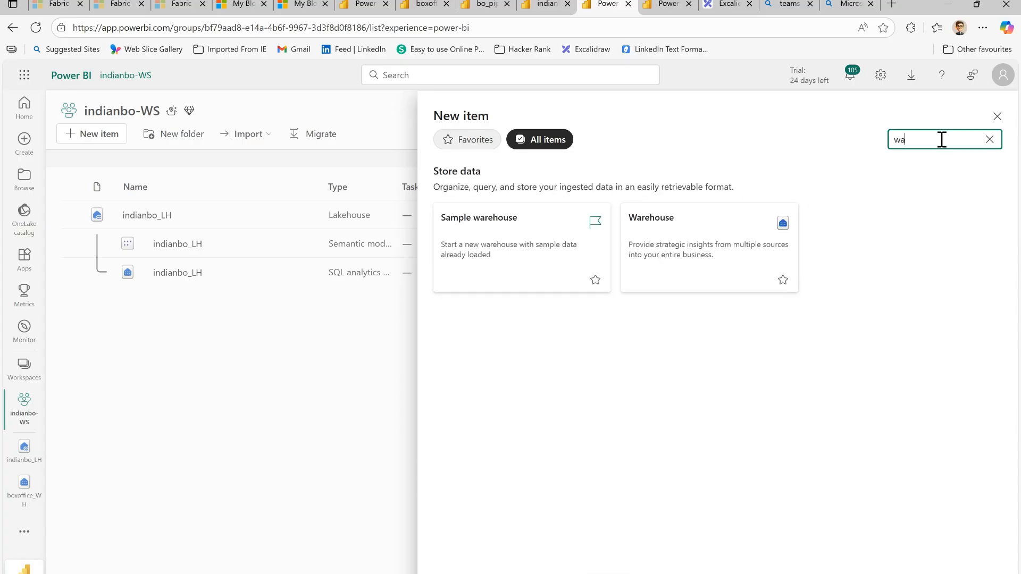
click(665, 239)
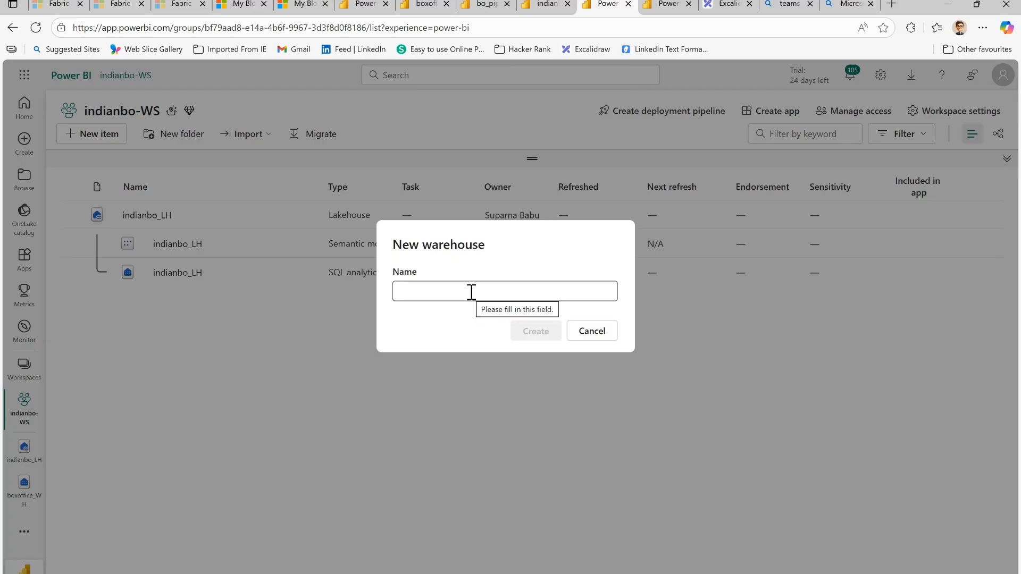
click(471, 292)
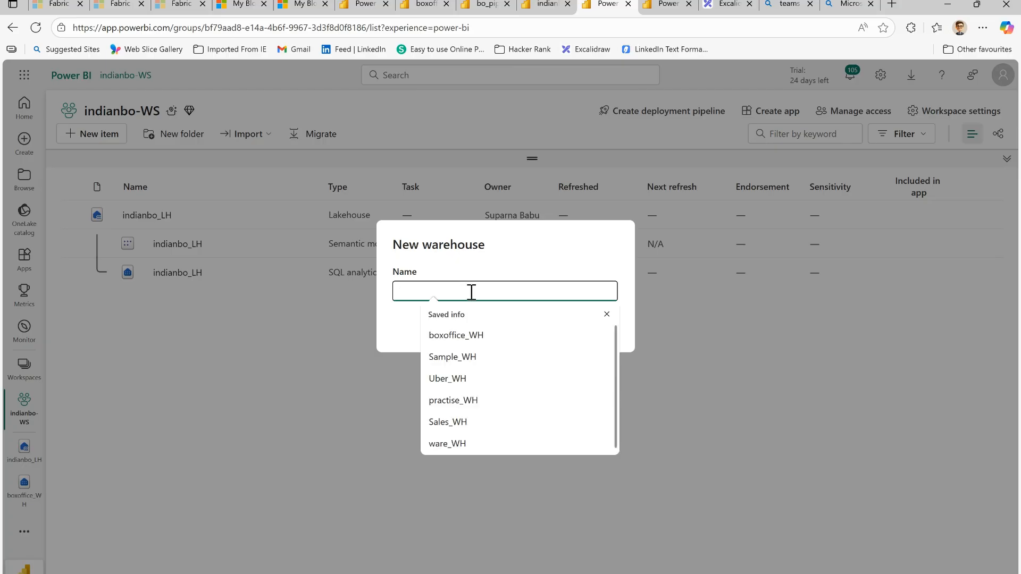
text(indianb)
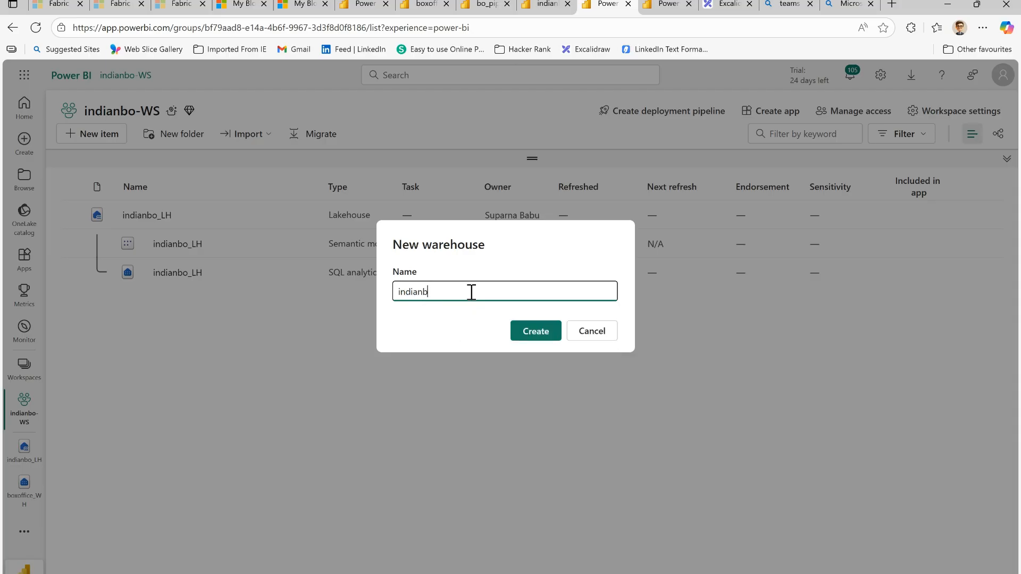
text(o_WH)
click(533, 345)
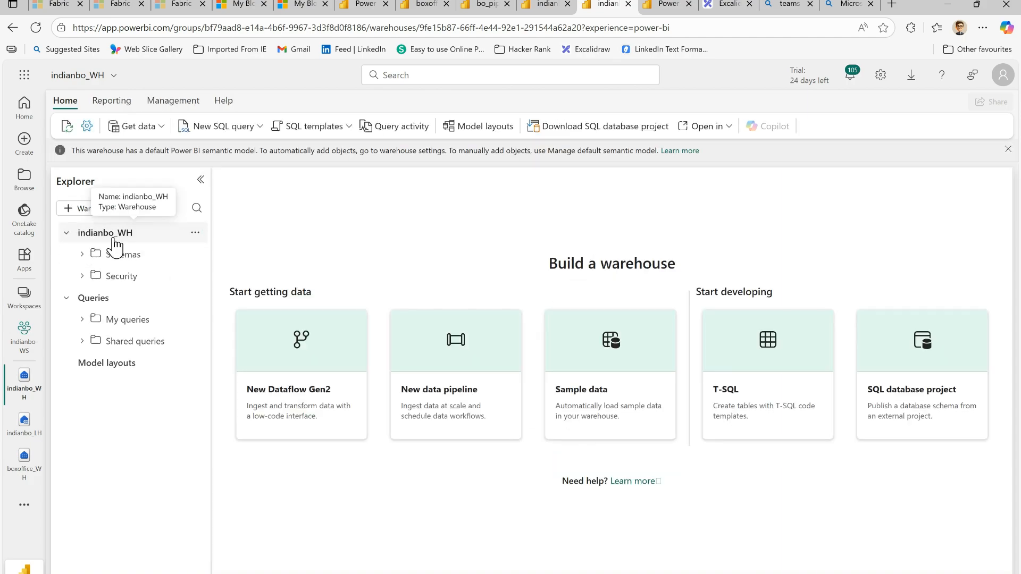
- Expand the new warehouse's dbo schema to its Tables folder, and view the pipeline overview slide in PowerPoint before returning to the workspace
click(82, 256)
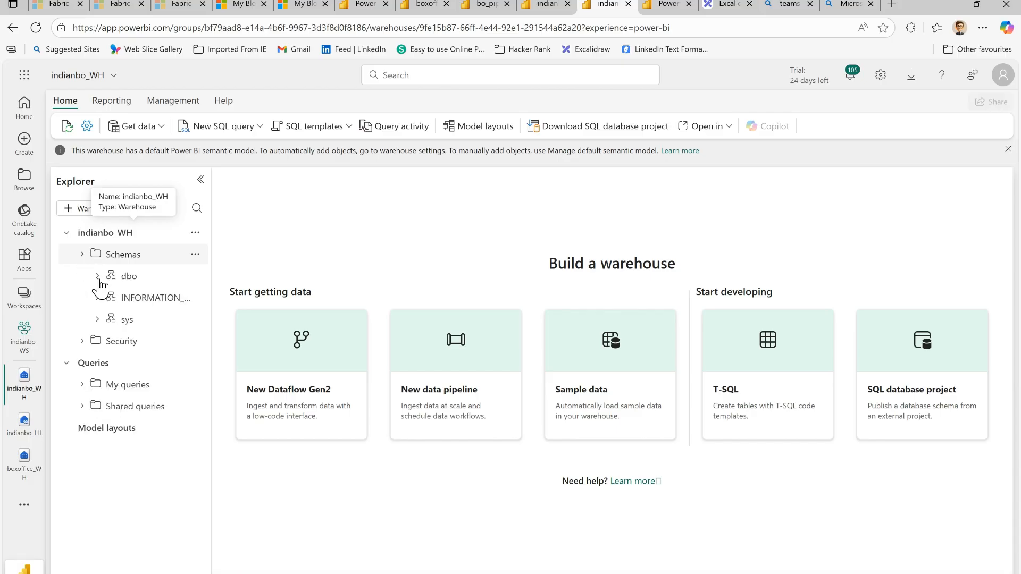
click(98, 277)
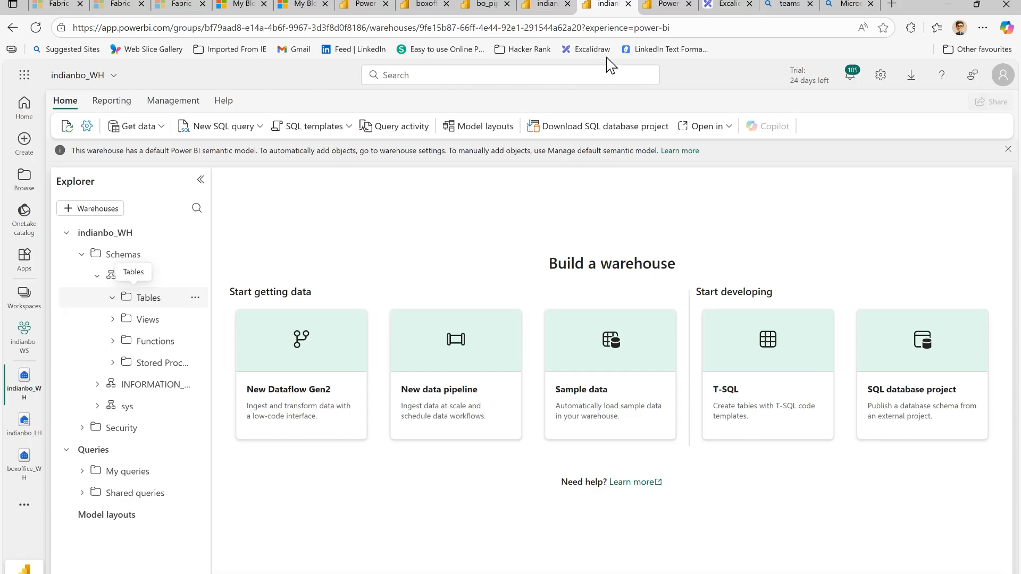
drag(665, 5, 606, 9)
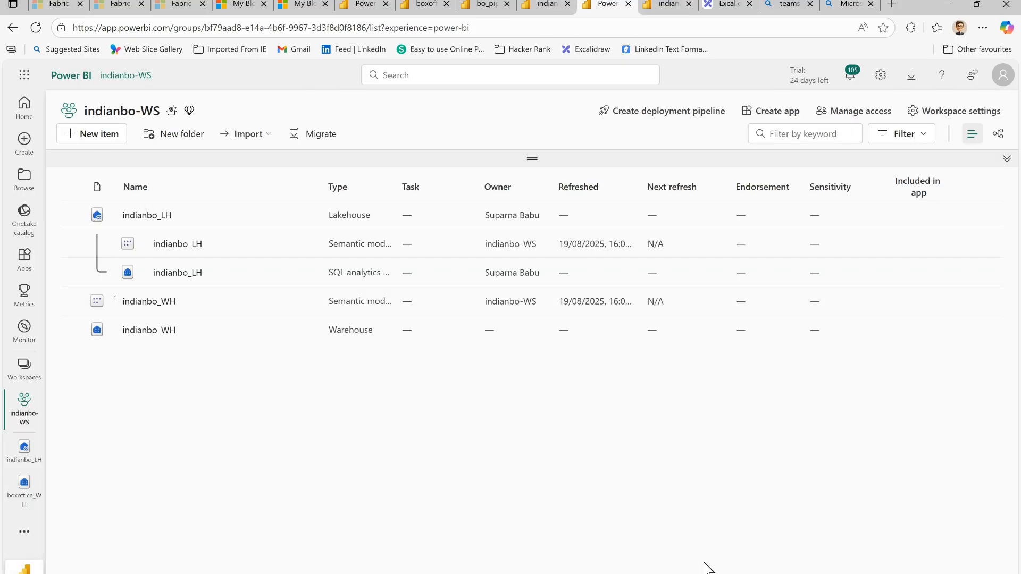
click(719, 573)
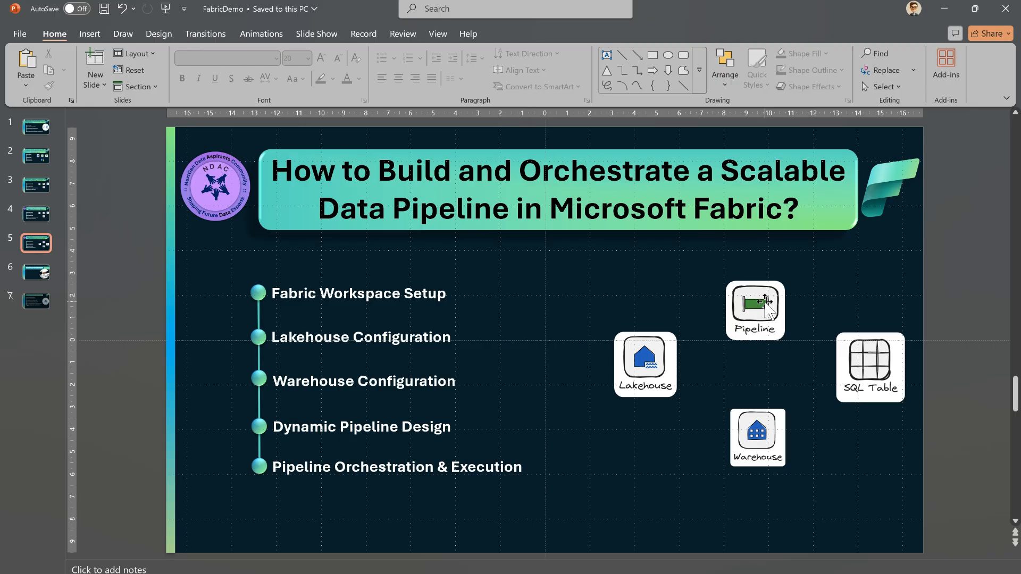
click(557, 573)
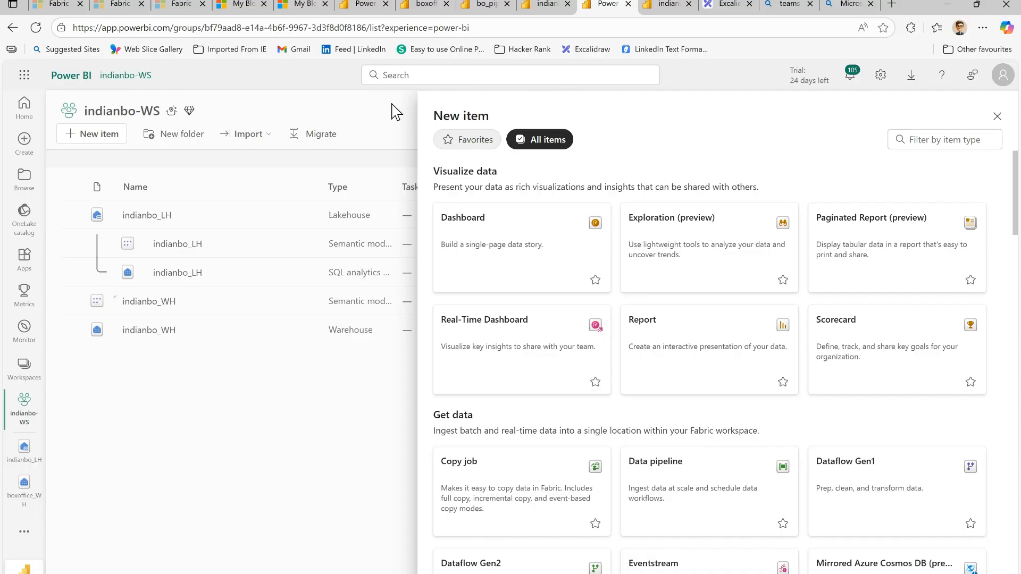
- Create a data pipeline named indian-bo-pipeline in the indianbo-WS workspace
click(658, 473)
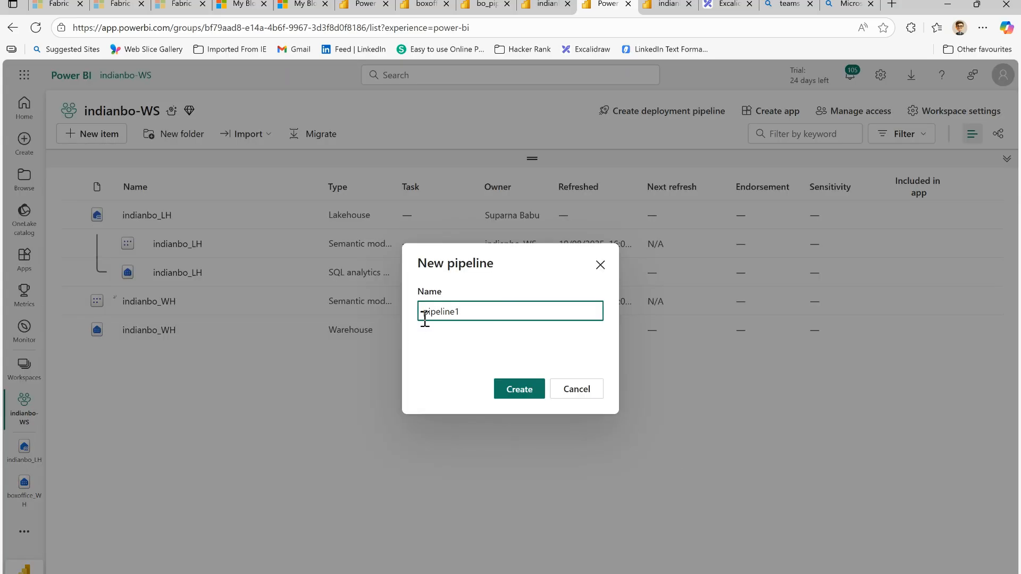
click(423, 318)
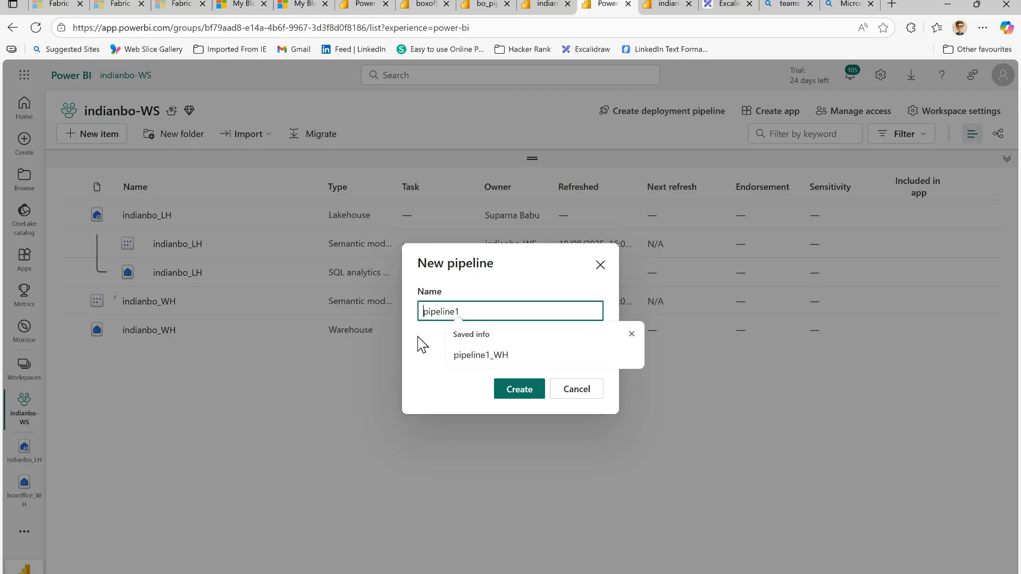
text(indian)
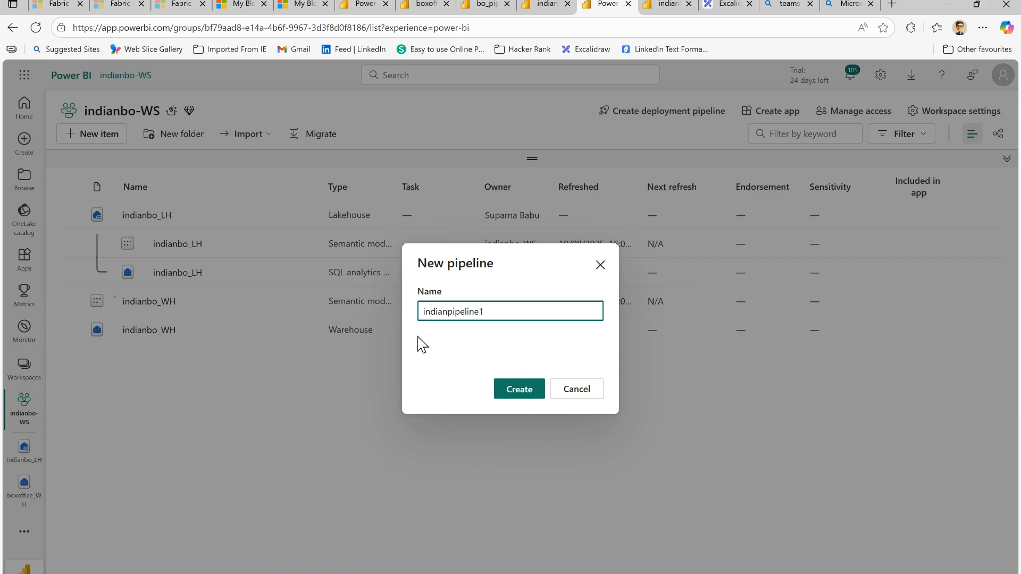
text(-bo-)
click(528, 312)
click(518, 395)
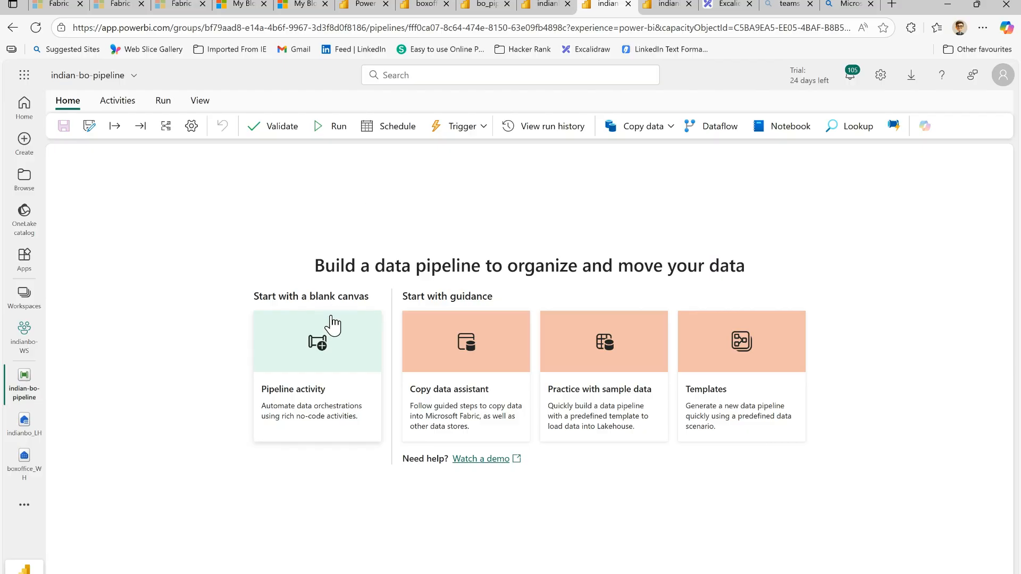
- Add a Get Metadata activity to the blank pipeline canvas and name it Get Metadata from lakehouse
click(314, 372)
scroll(503, 415, down, 10)
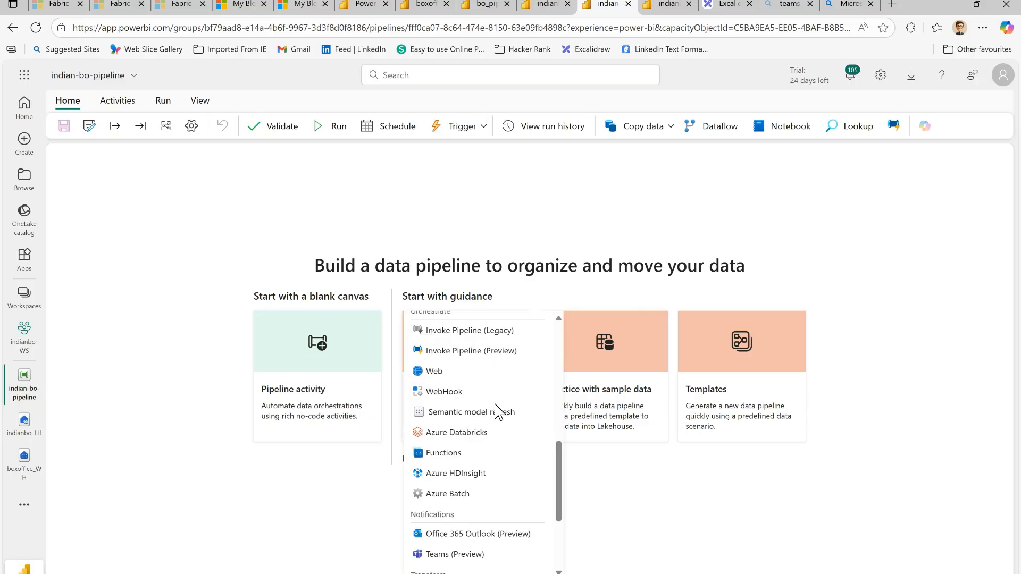
scroll(505, 417, up, 10)
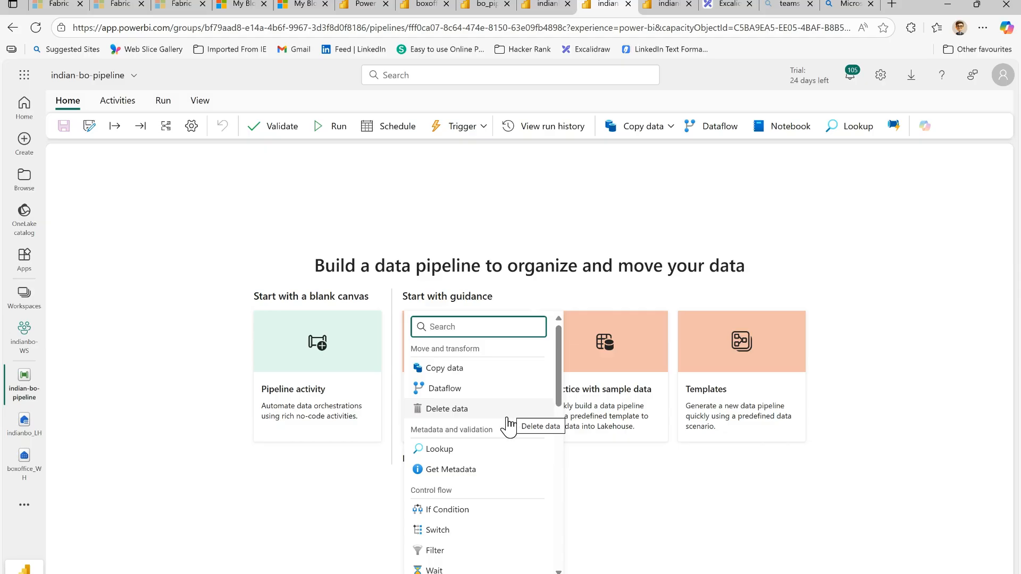
click(448, 471)
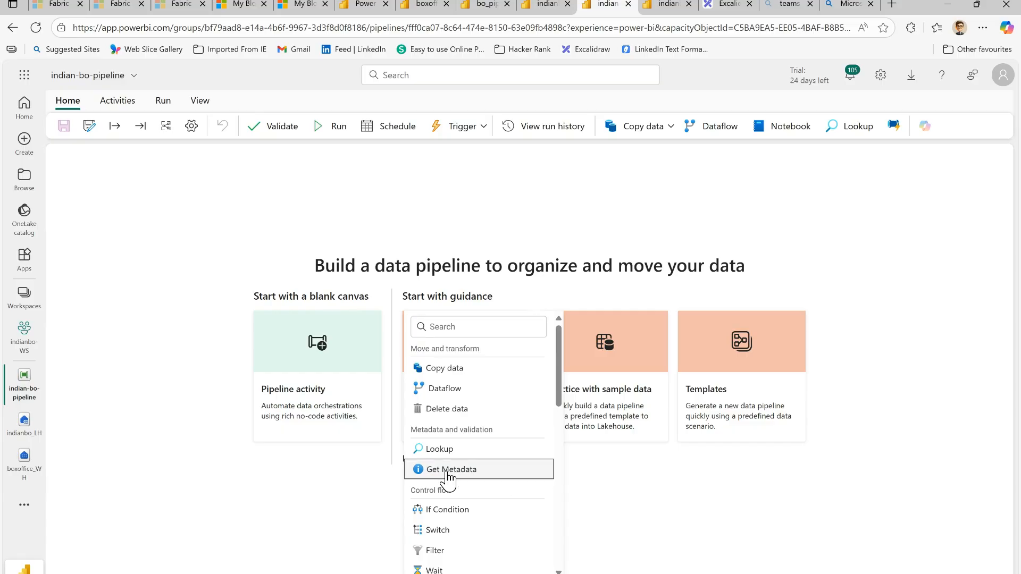
drag(118, 282, 141, 230)
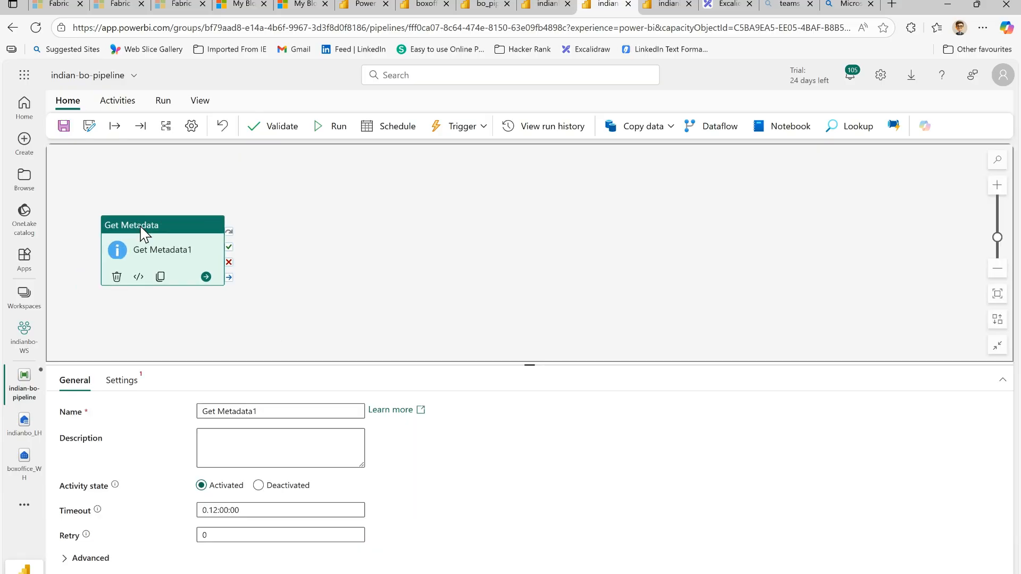
click(264, 411)
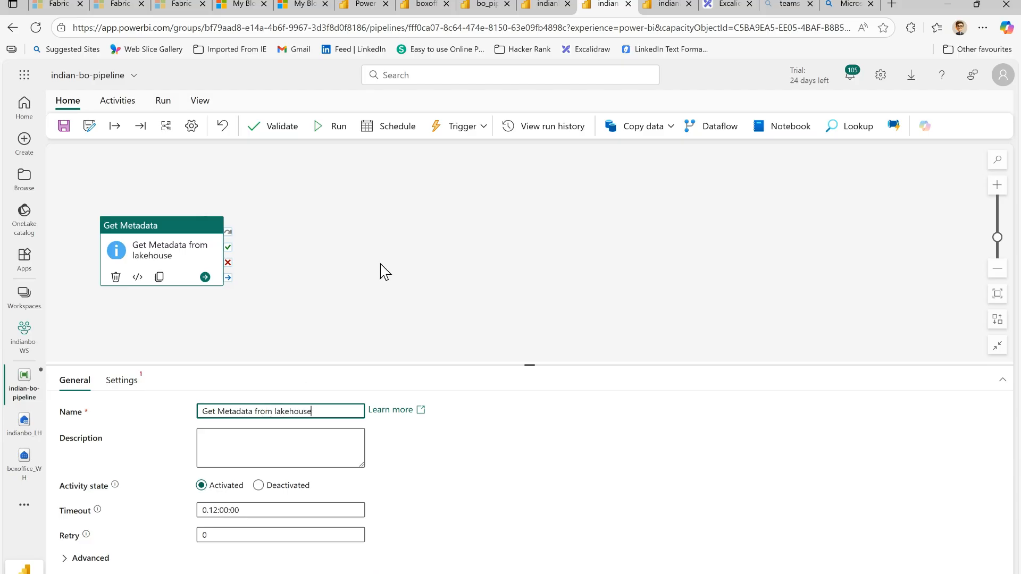
drag(154, 230, 147, 223)
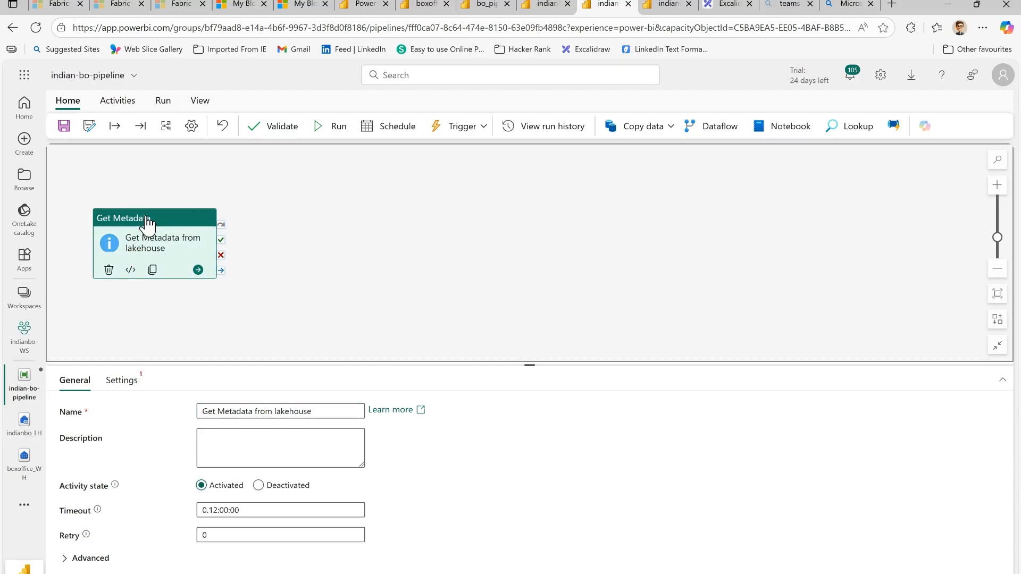
- Set the Get Metadata activity's connection to the indianbo_LH lakehouse from the OneLake catalog, and check the lakehouse's boxoffice_datasets folder
click(123, 381)
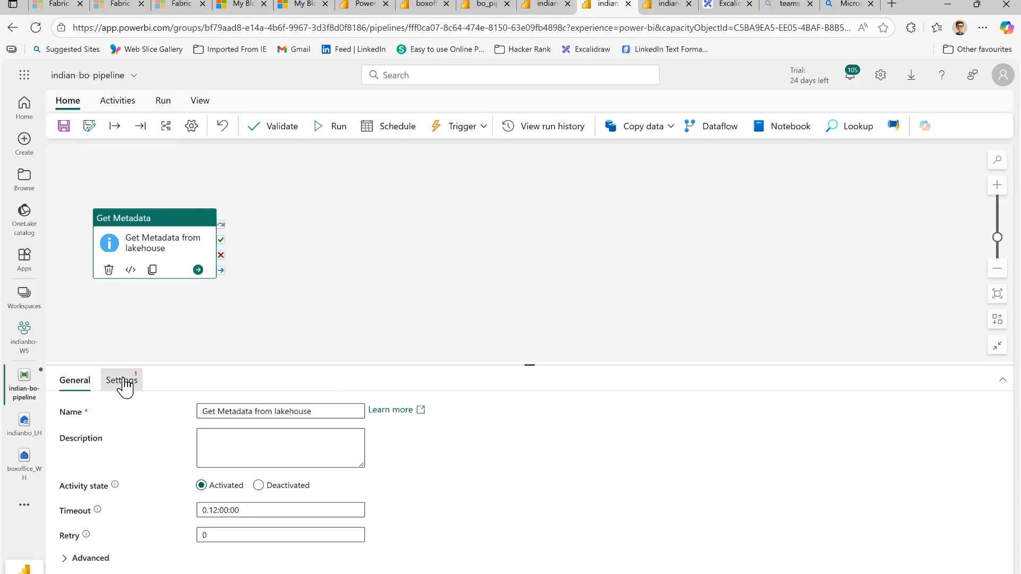
click(278, 414)
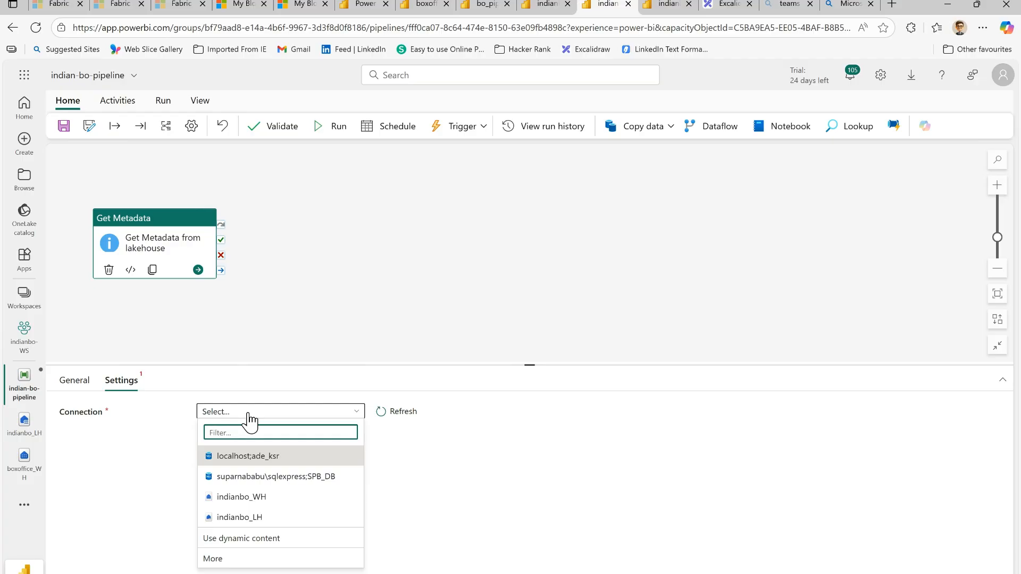
click(237, 561)
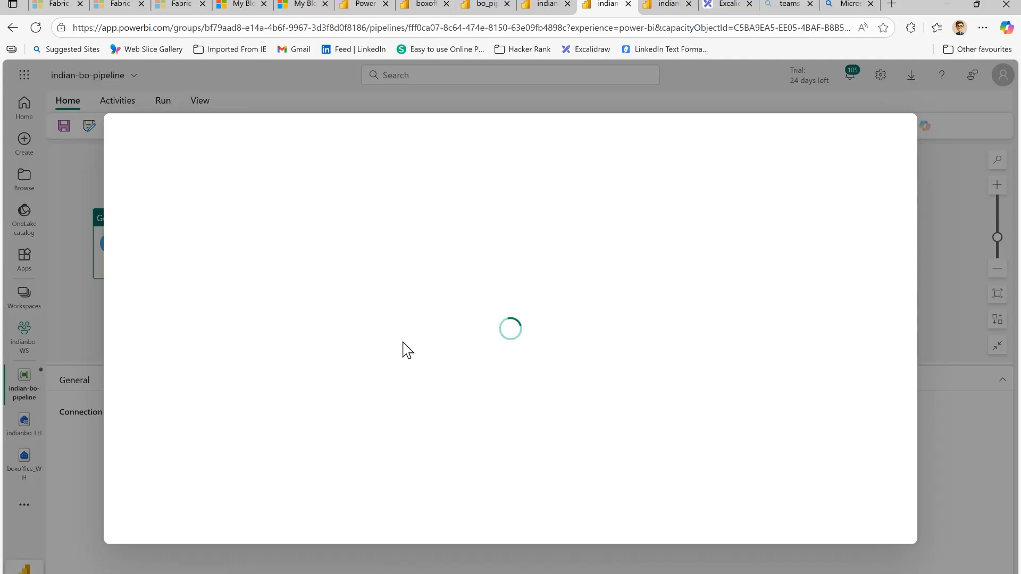
click(545, 4)
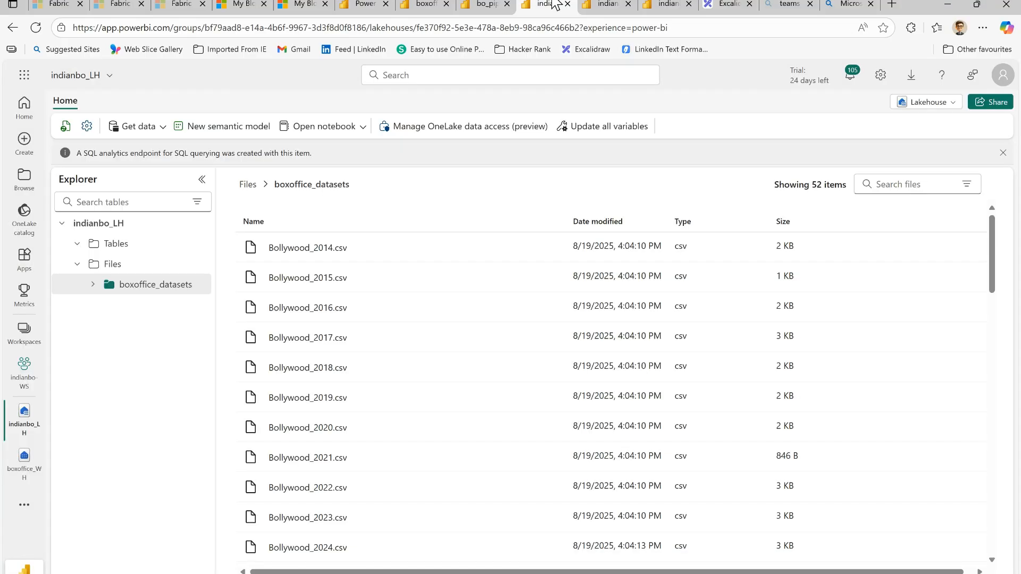
click(619, 5)
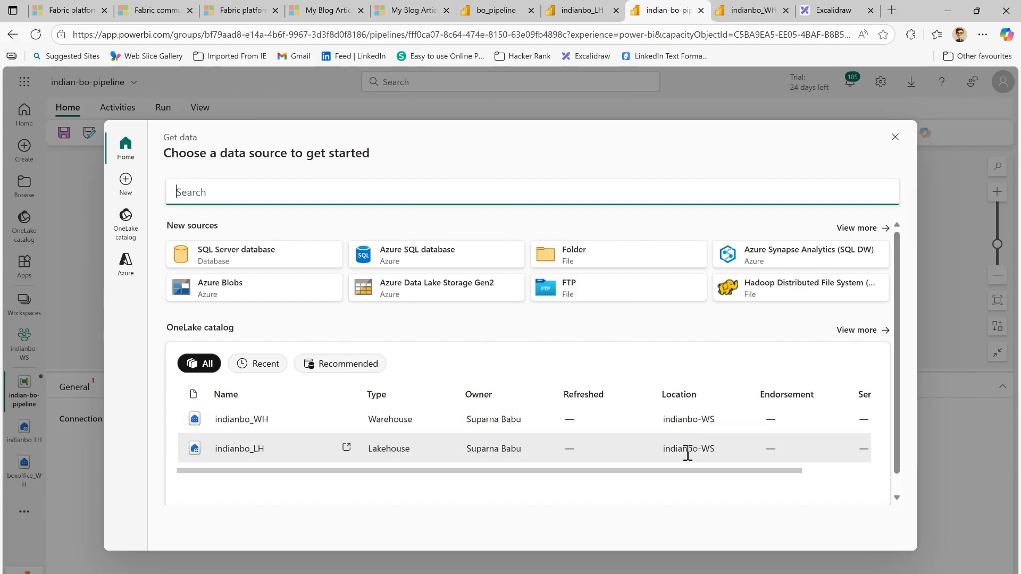
click(242, 453)
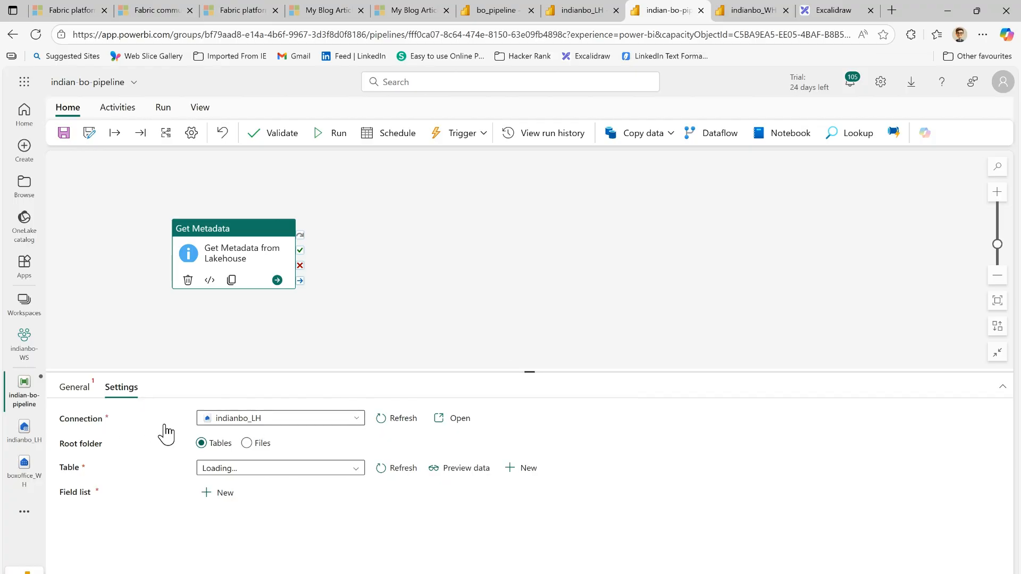
click(585, 10)
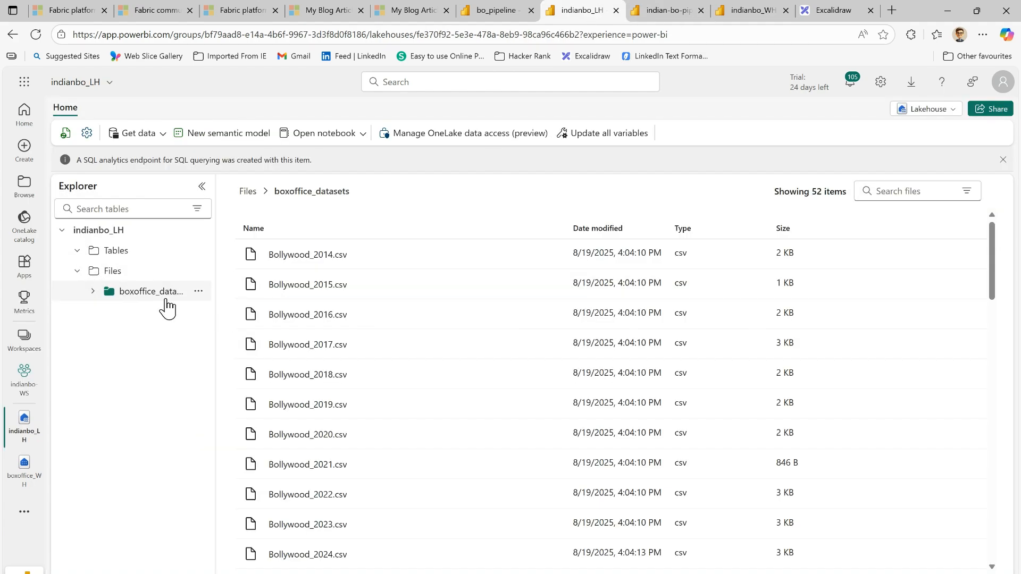
click(665, 10)
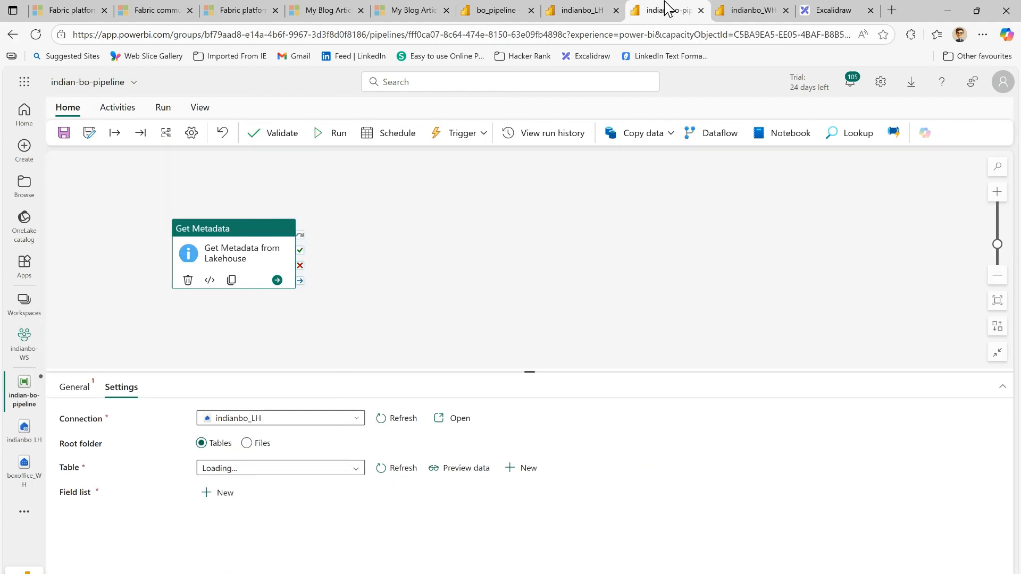
- Set the Get Metadata activity's root folder to Files and its file path to the boxoffice_datasets folder
click(248, 446)
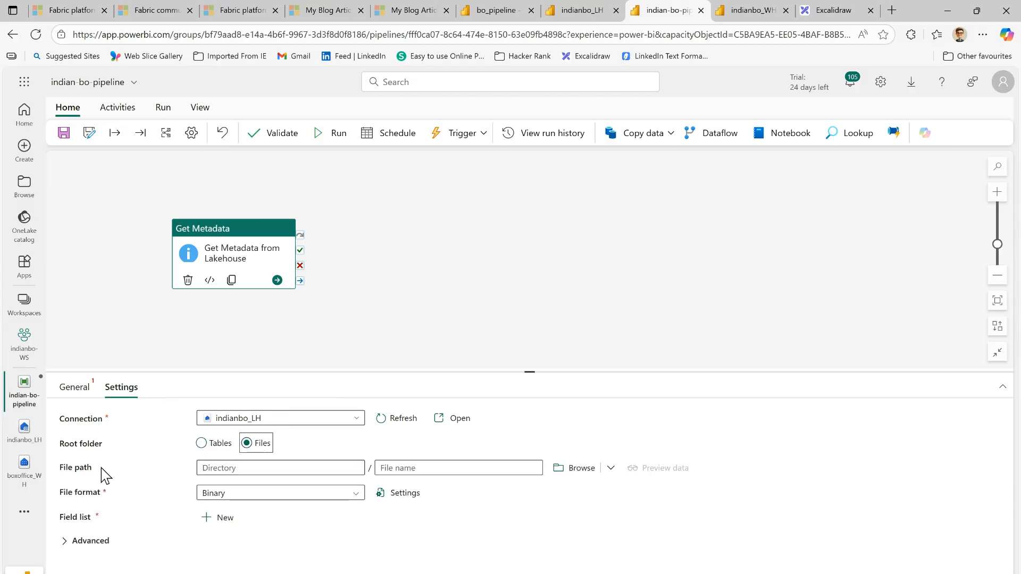
click(581, 474)
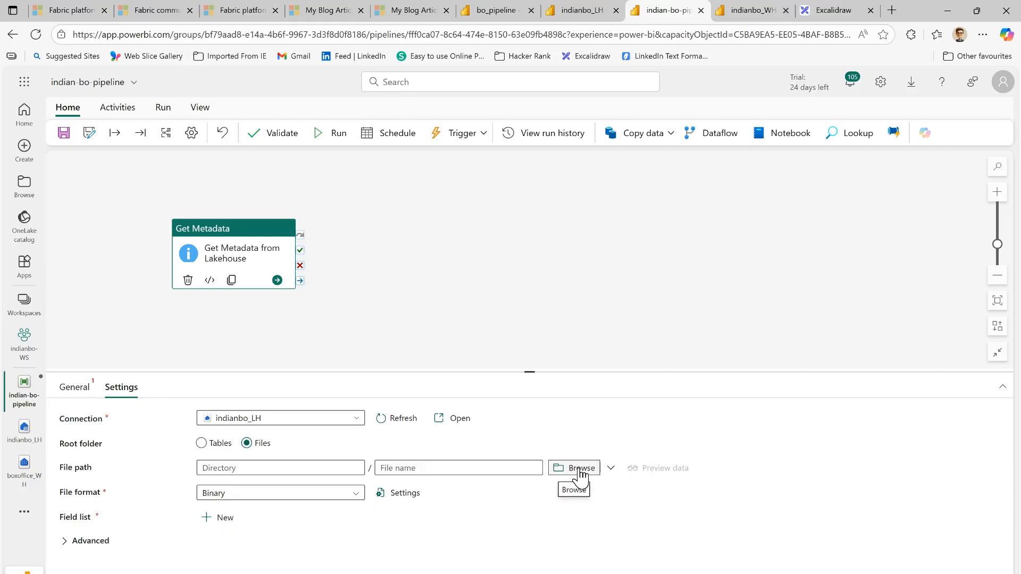
click(580, 472)
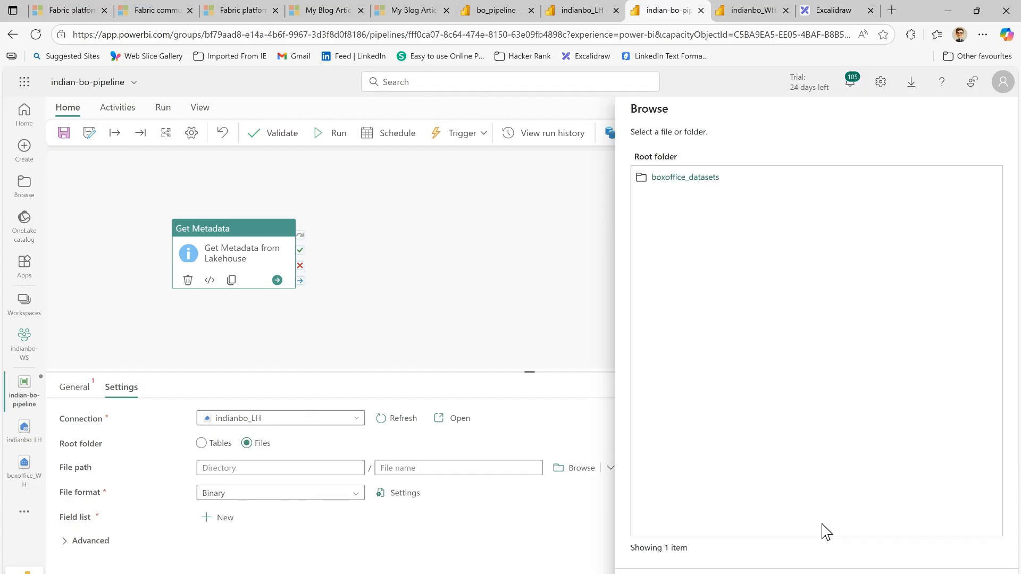
click(684, 178)
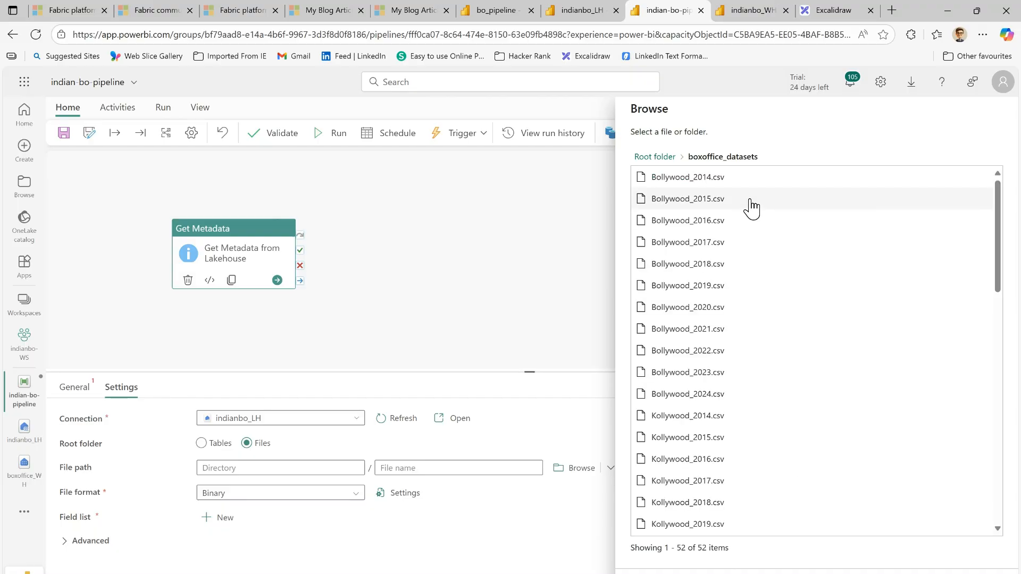
scroll(774, 335, down, 9)
click(654, 573)
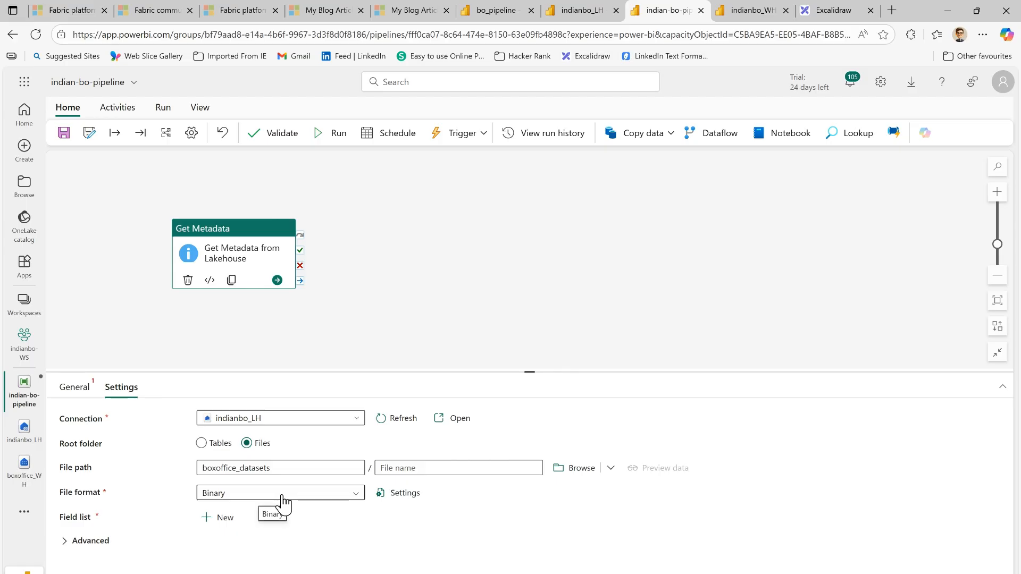
- Check the file type in the lakehouse's boxoffice_datasets folder and set the Get Metadata file format to DelimitedText
click(582, 8)
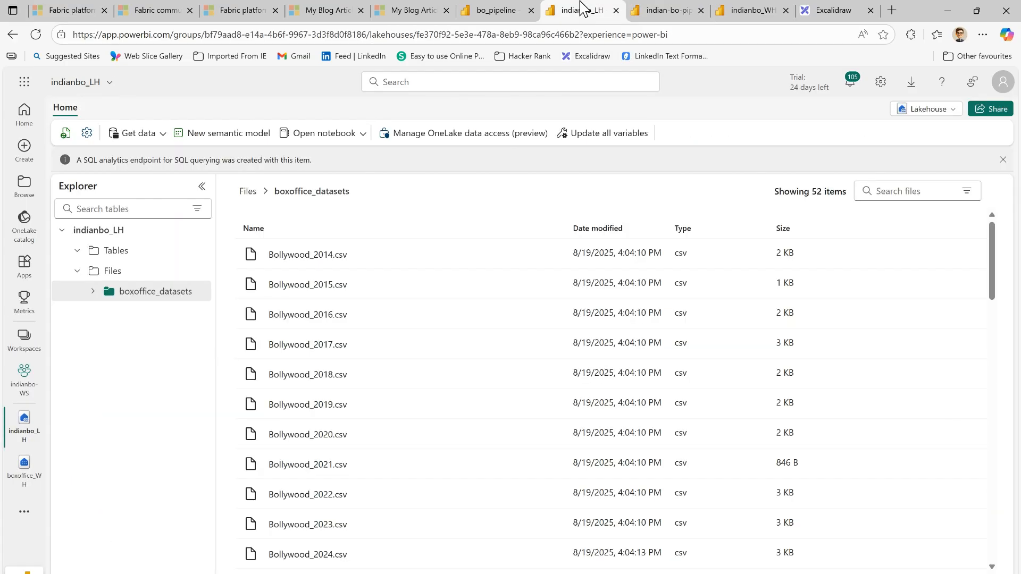
key(ctrl+Tab)
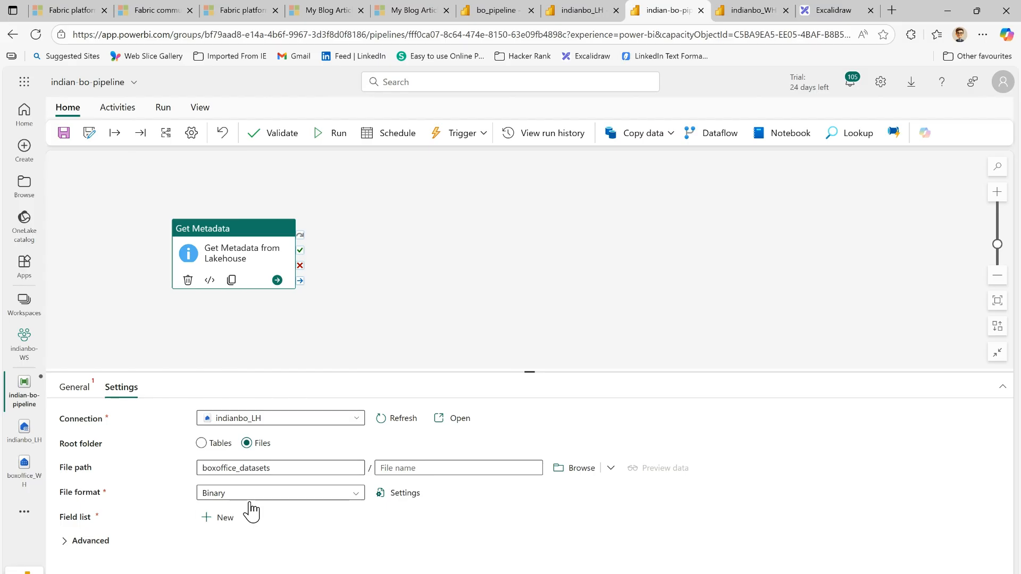
click(255, 495)
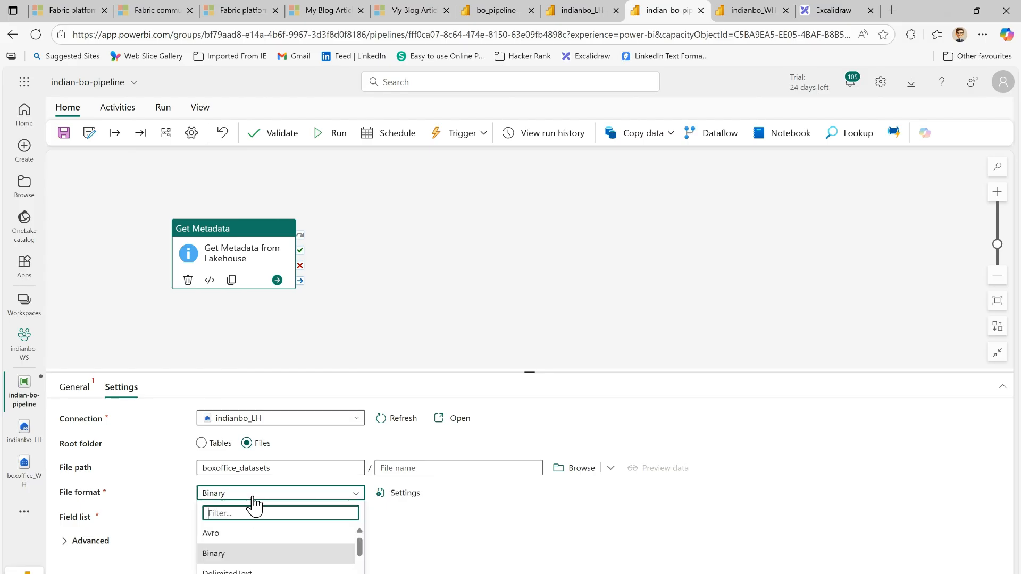
click(255, 570)
- Add a Child items argument to the Get Metadata activity's field list
click(224, 521)
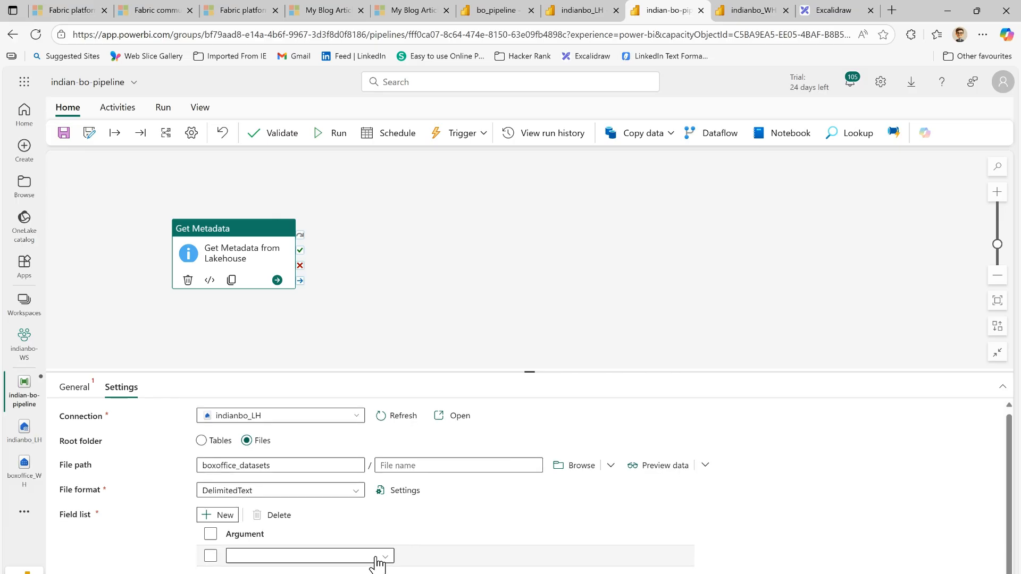
click(387, 555)
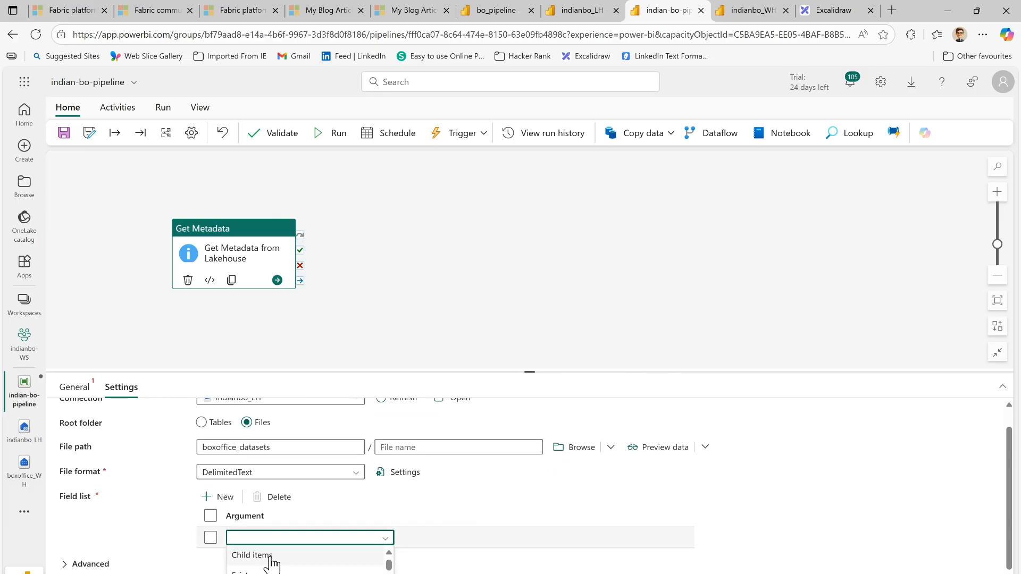
click(270, 557)
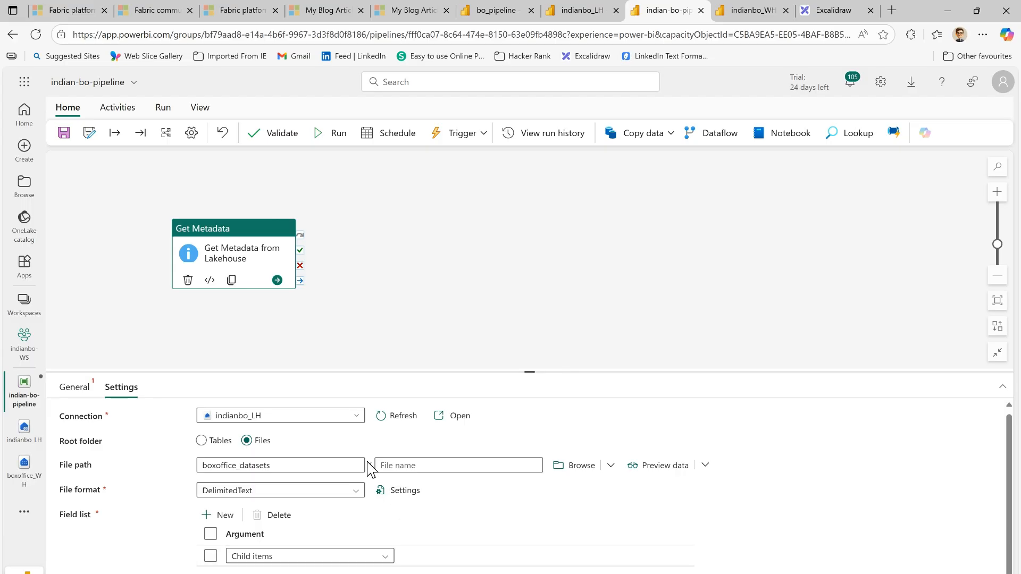
- Add a Filter activity beside the Get Metadata activity on the canvas and name it Bollywood Filter
drag(217, 229, 183, 222)
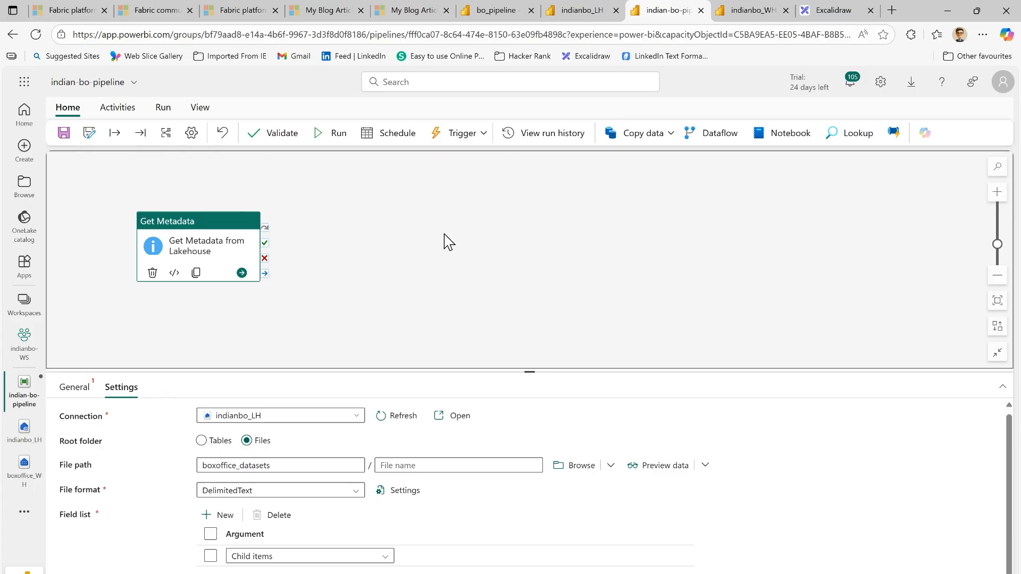
drag(152, 222, 115, 221)
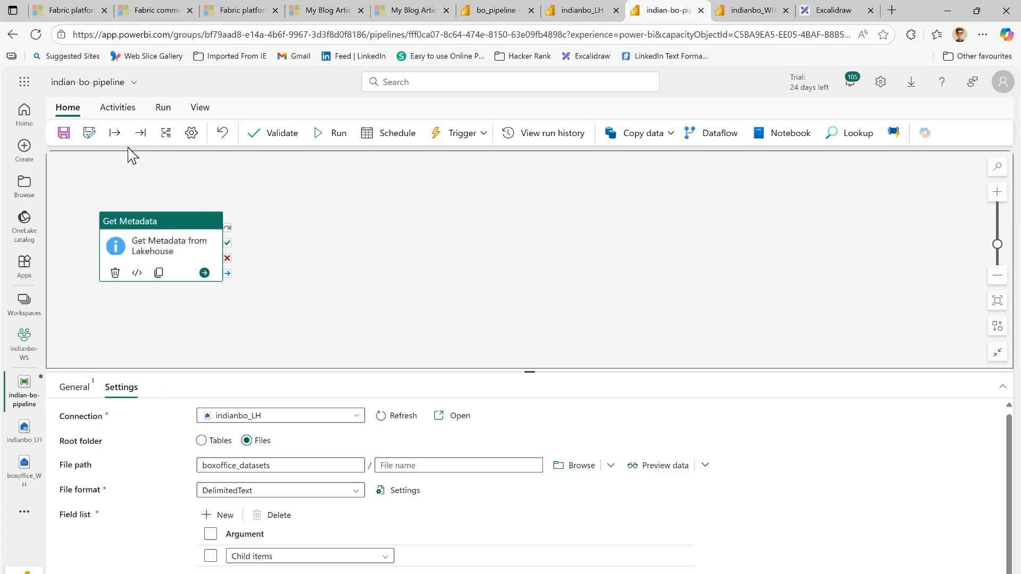
click(123, 110)
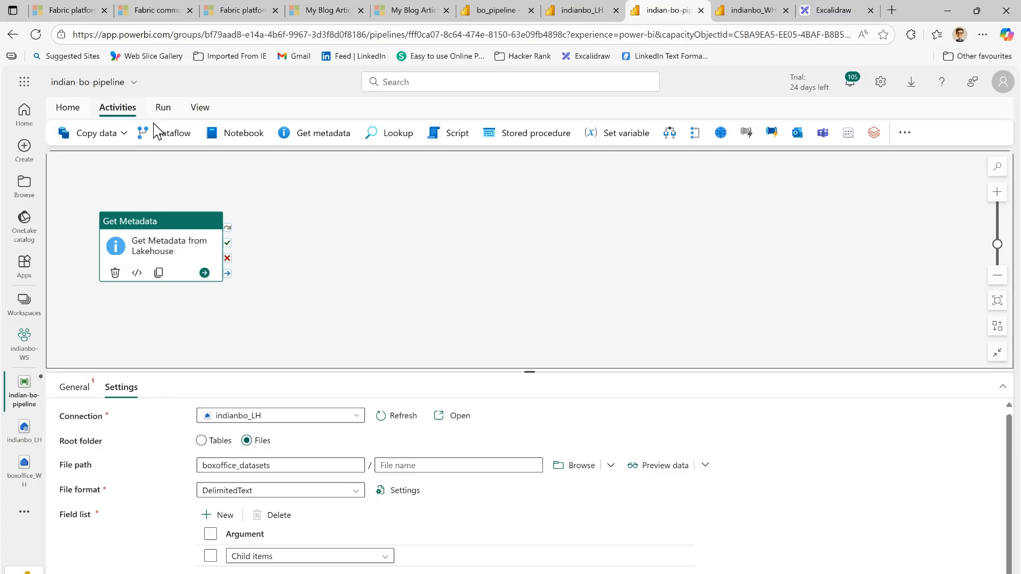
click(908, 134)
text(fil)
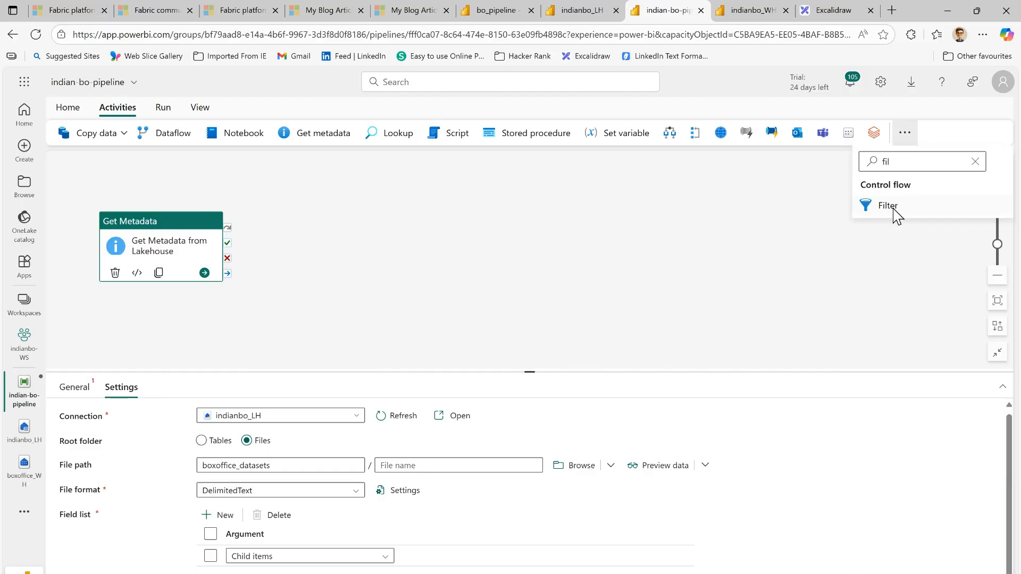
click(896, 212)
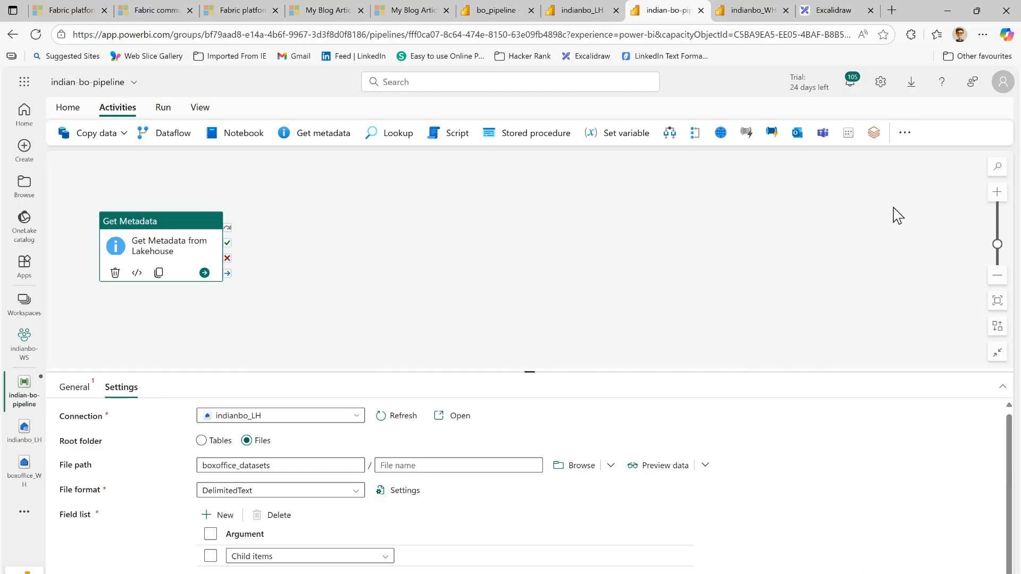
drag(335, 231, 379, 216)
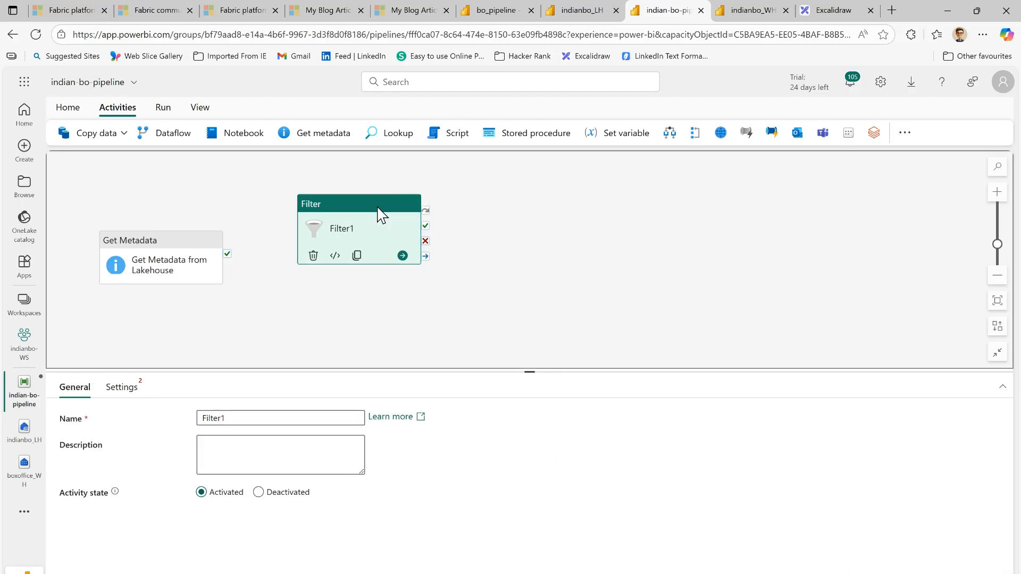
click(204, 418)
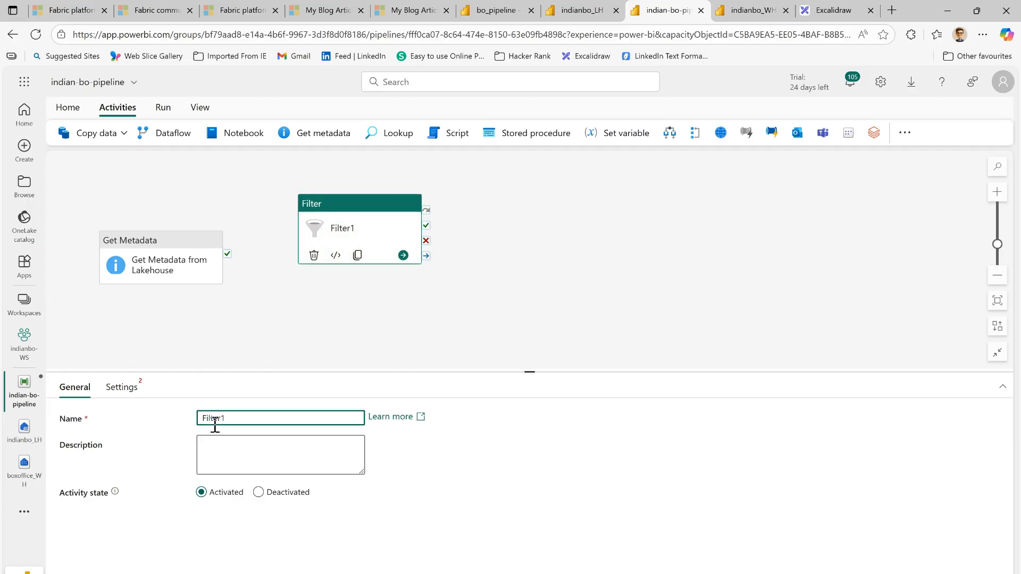
text(Bollywood)
- Place the Bollywood Filter above and beyond the Get Metadata activity and link Get Metadata's on-success output to it
mouse_move(372, 204)
mouse_down()
mouse_move(394, 189)
mouse_move(378, 185)
mouse_up()
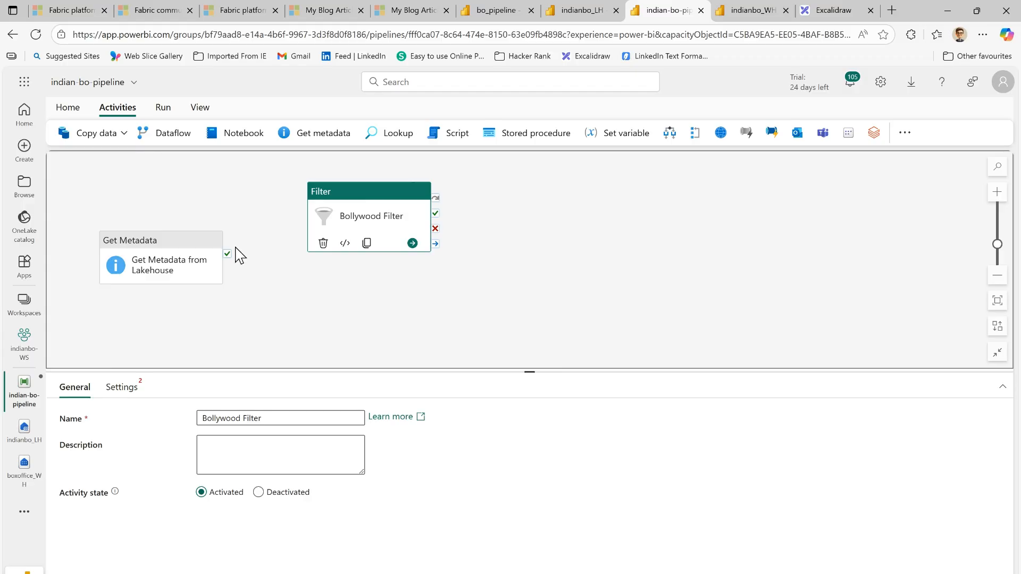
drag(227, 254, 342, 196)
click(303, 222)
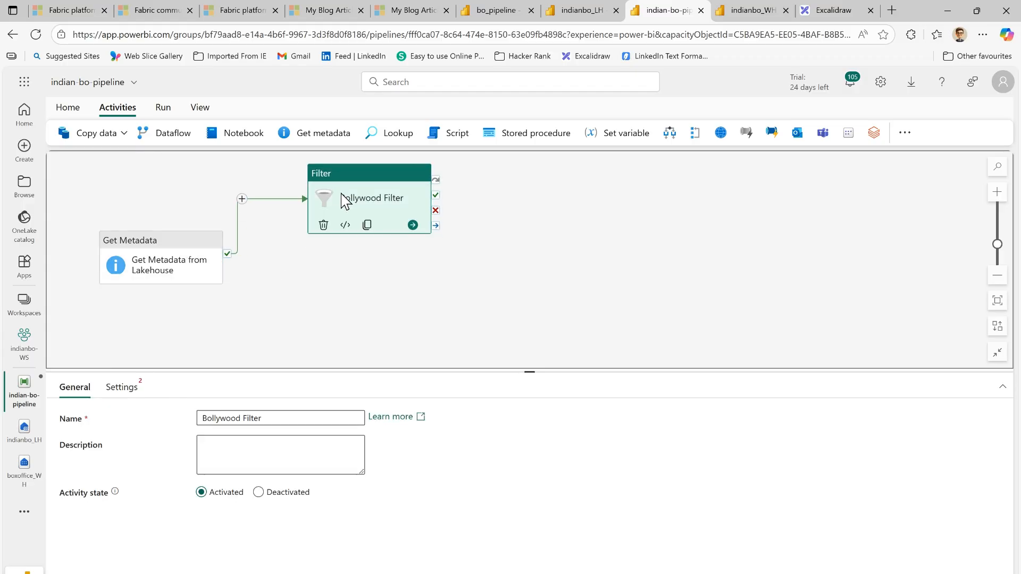
click(119, 393)
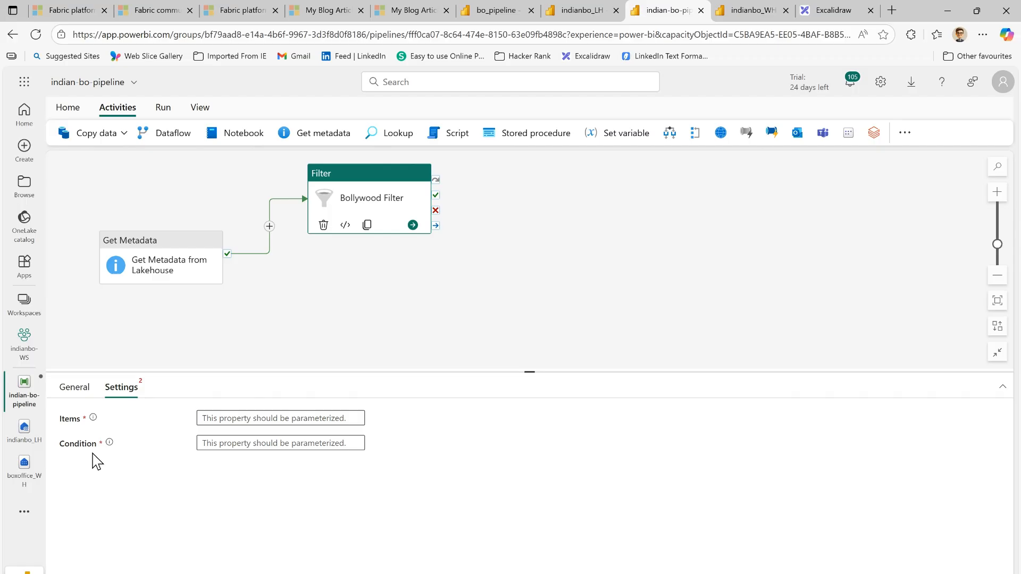
click(306, 418)
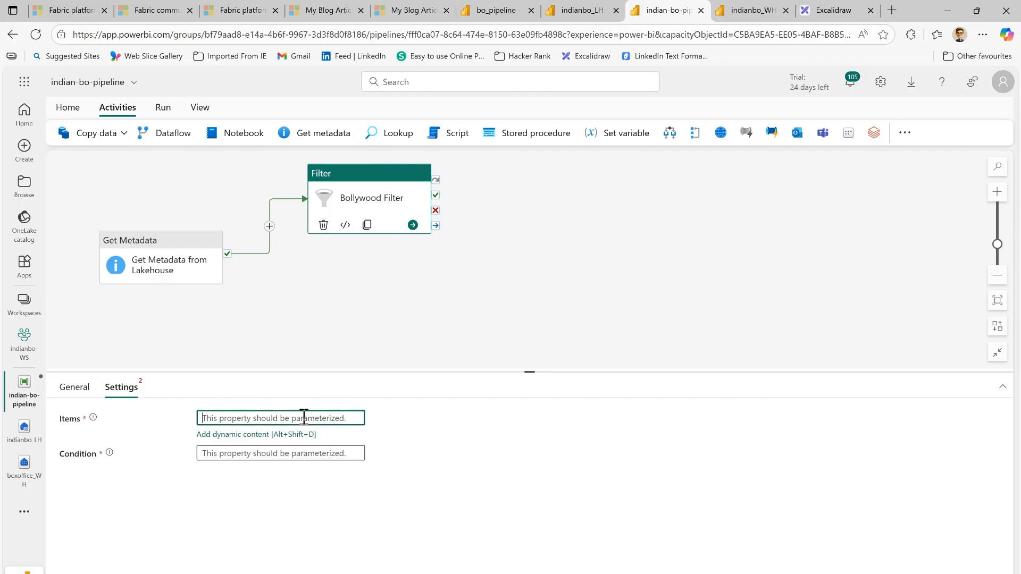
click(270, 434)
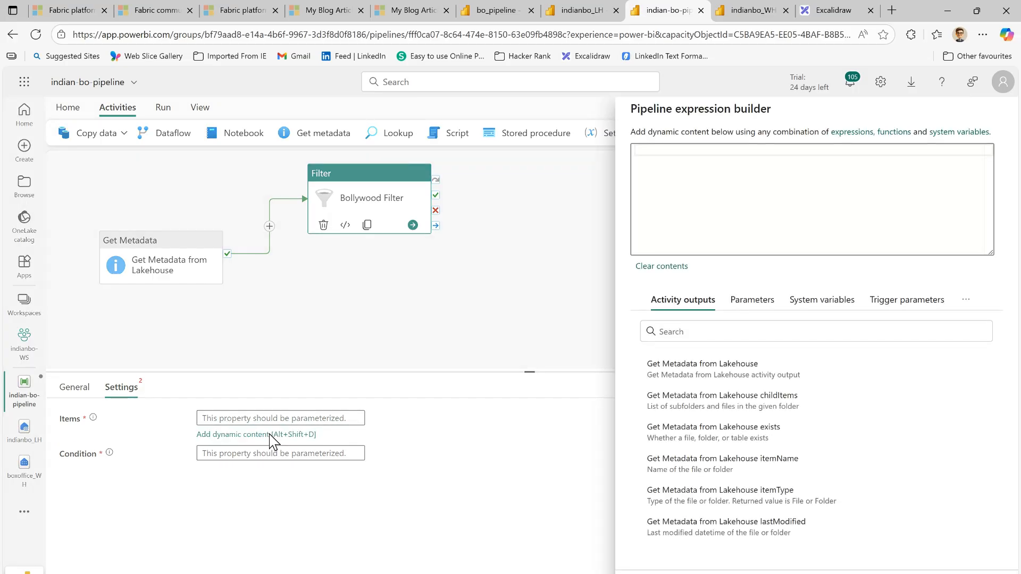
click(707, 410)
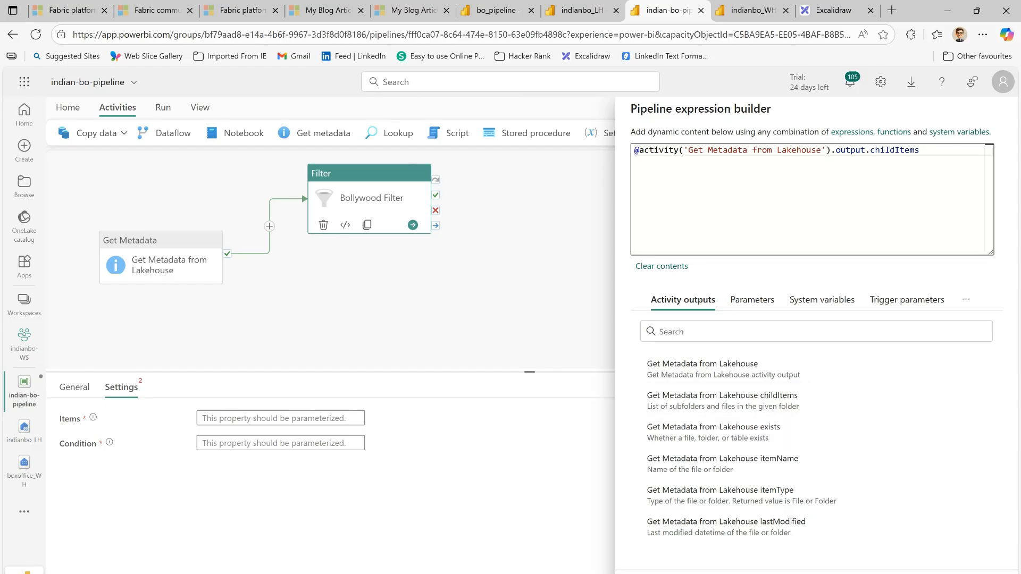
click(653, 573)
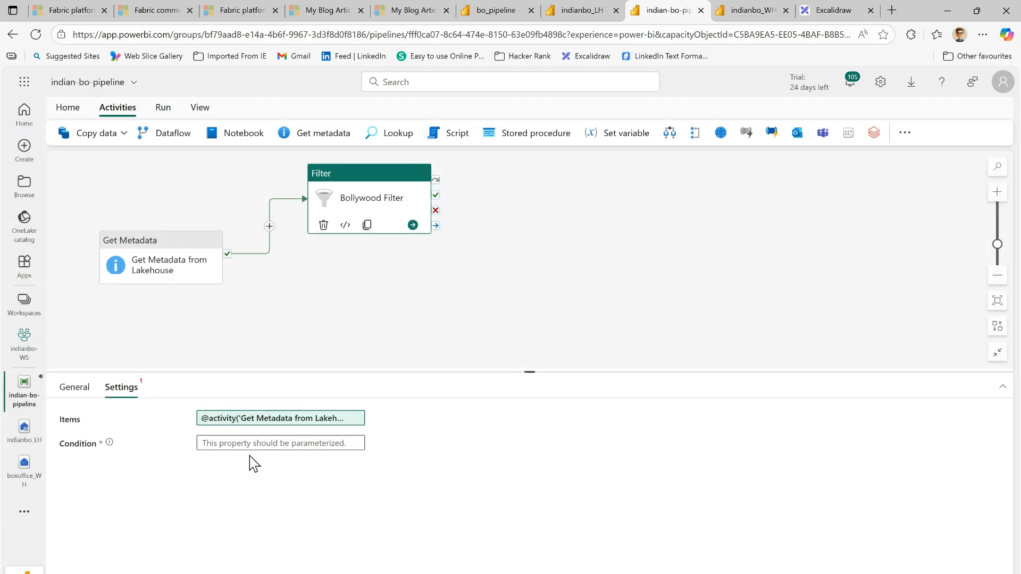
click(248, 443)
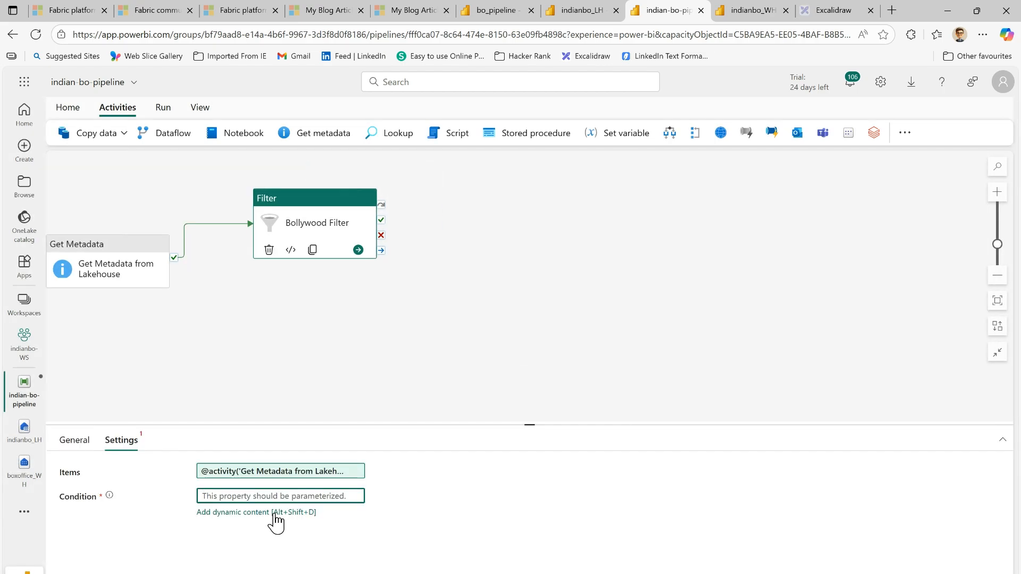
click(276, 513)
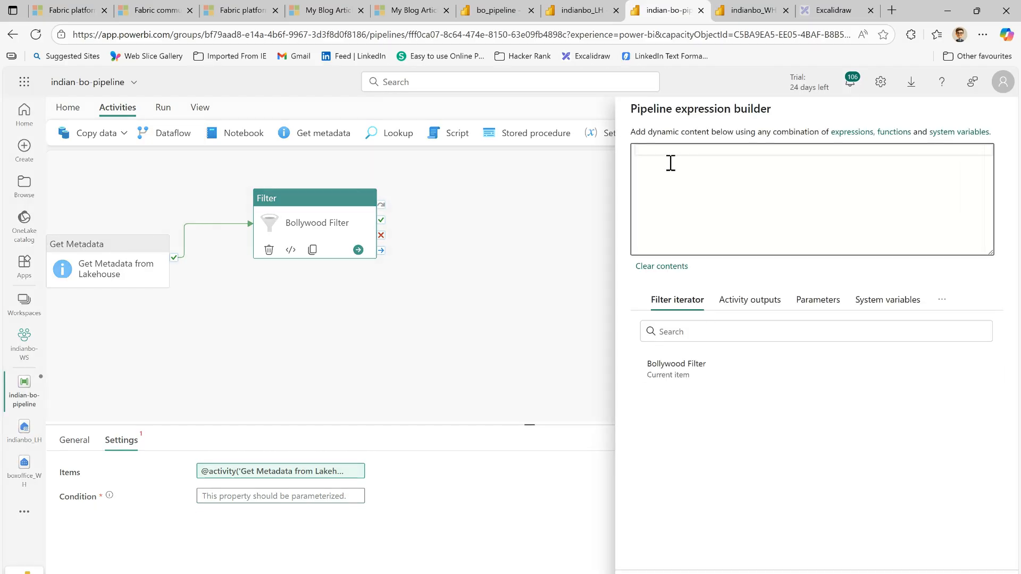
click(715, 158)
text(@contains)
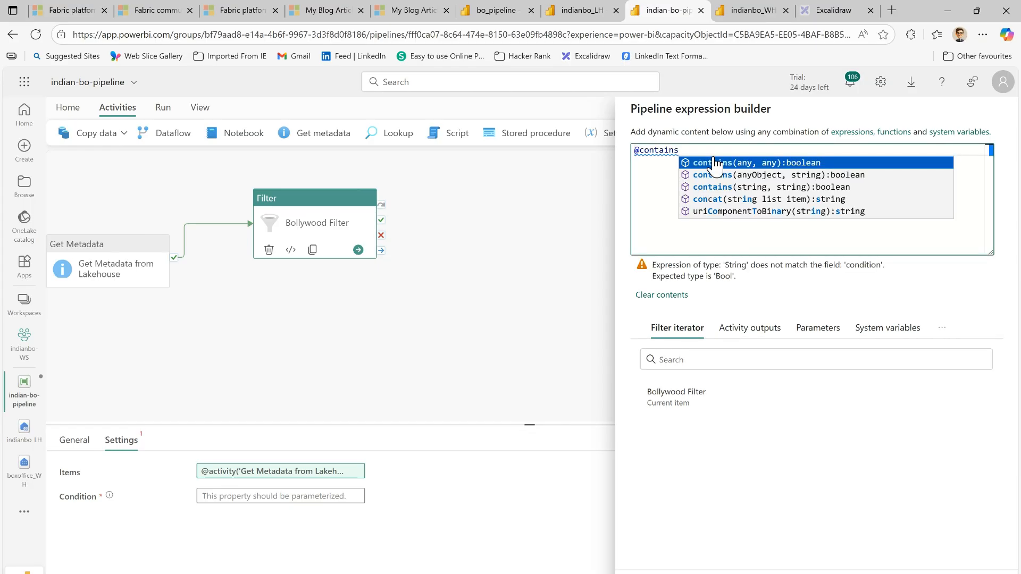
text(()
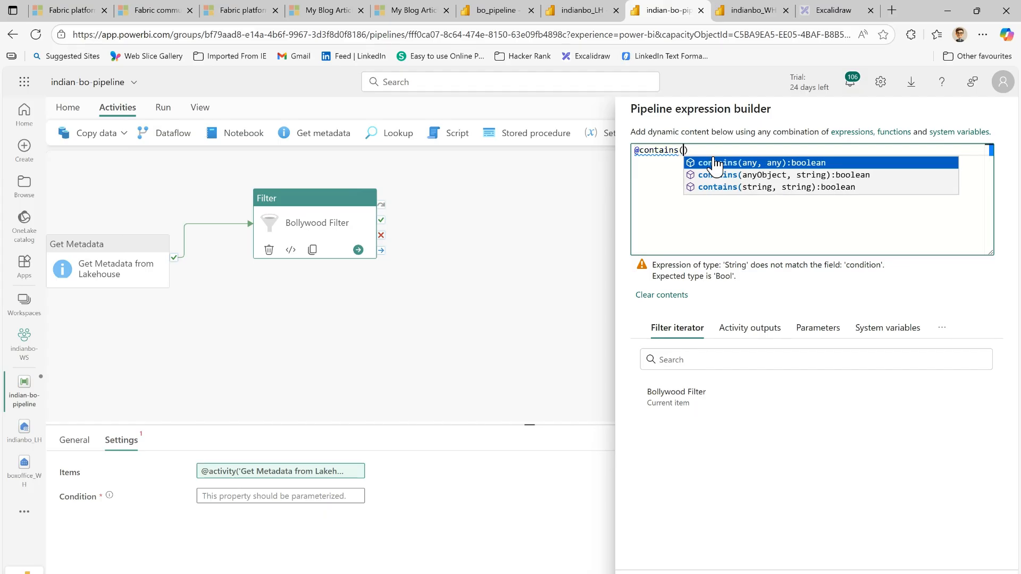
text(item())
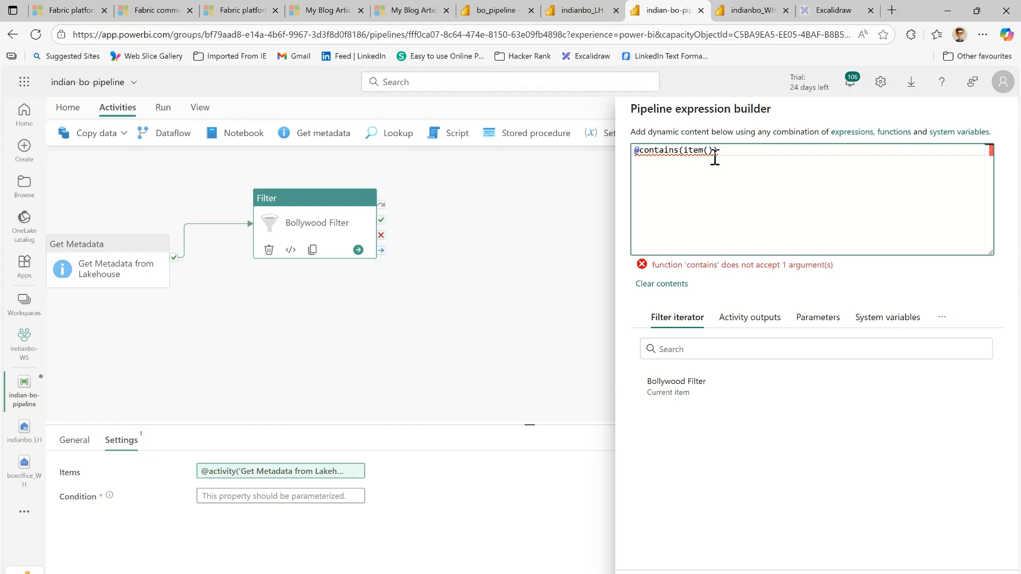
text(.name)
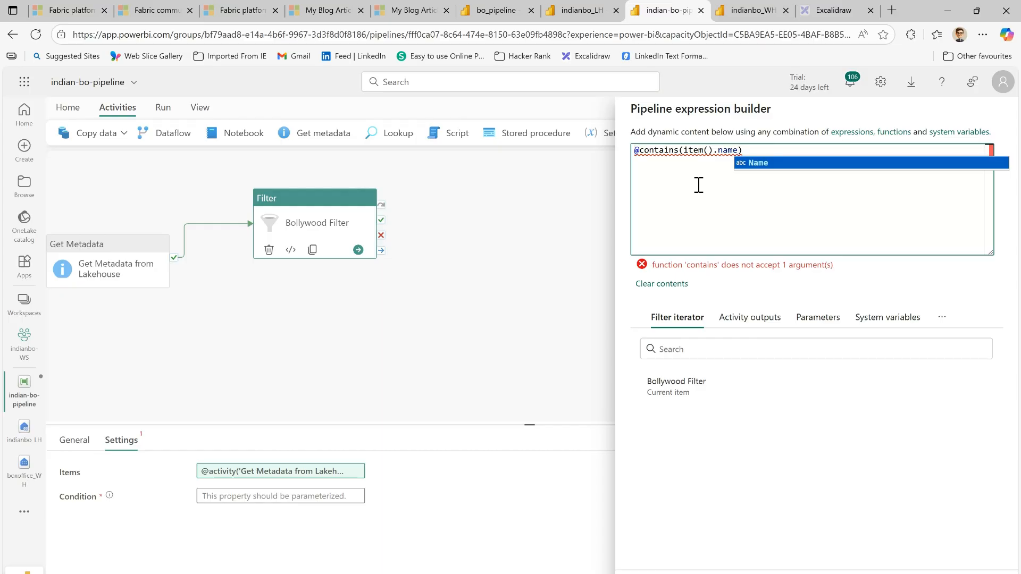
text(,)
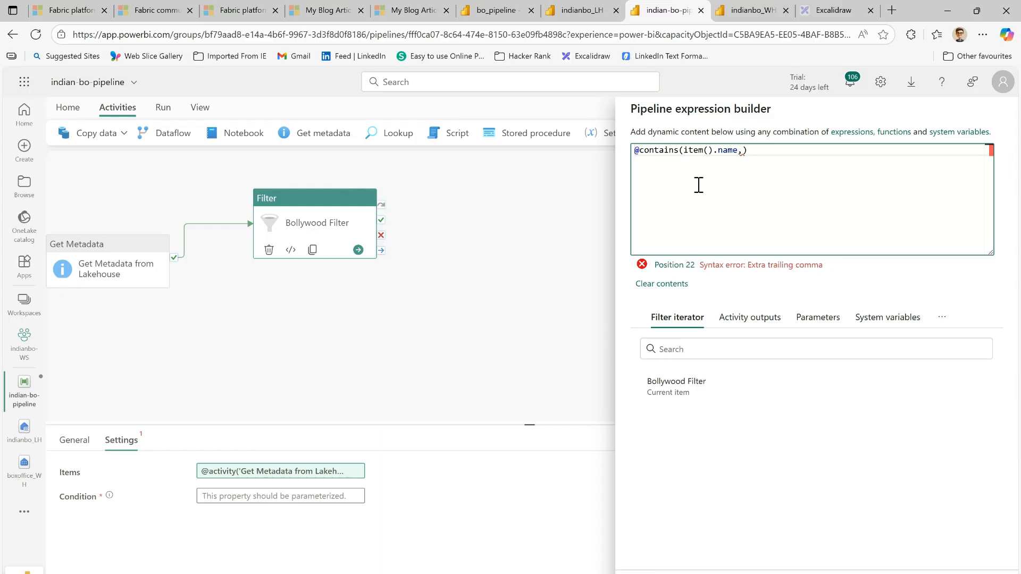
text( ')
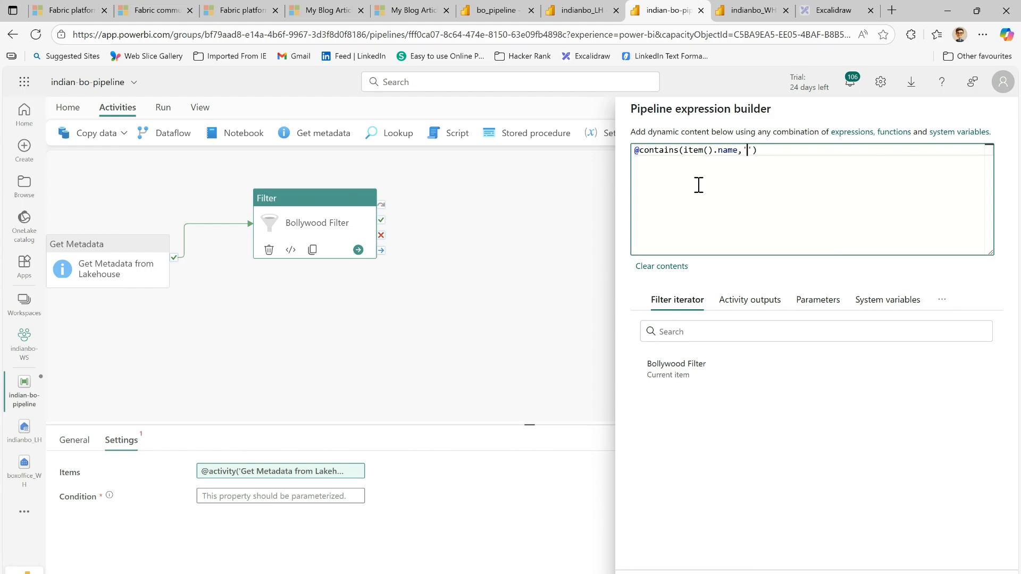
- Copy the word Bollywood from the name of Bollywood_2014.csv in the indianbo_LH lakehouse, leaving the file unrenamed
click(584, 11)
click(551, 254)
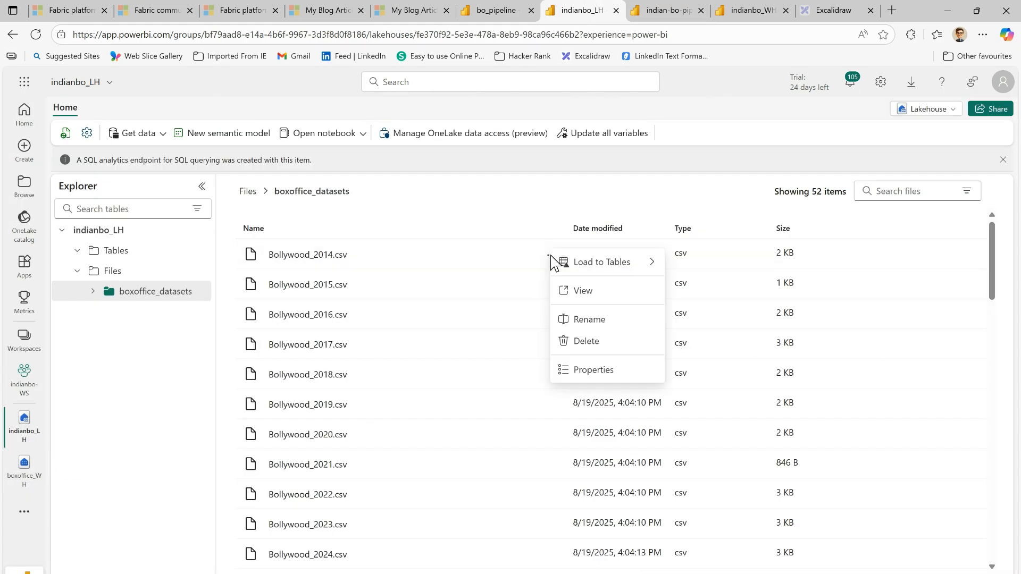
click(595, 335)
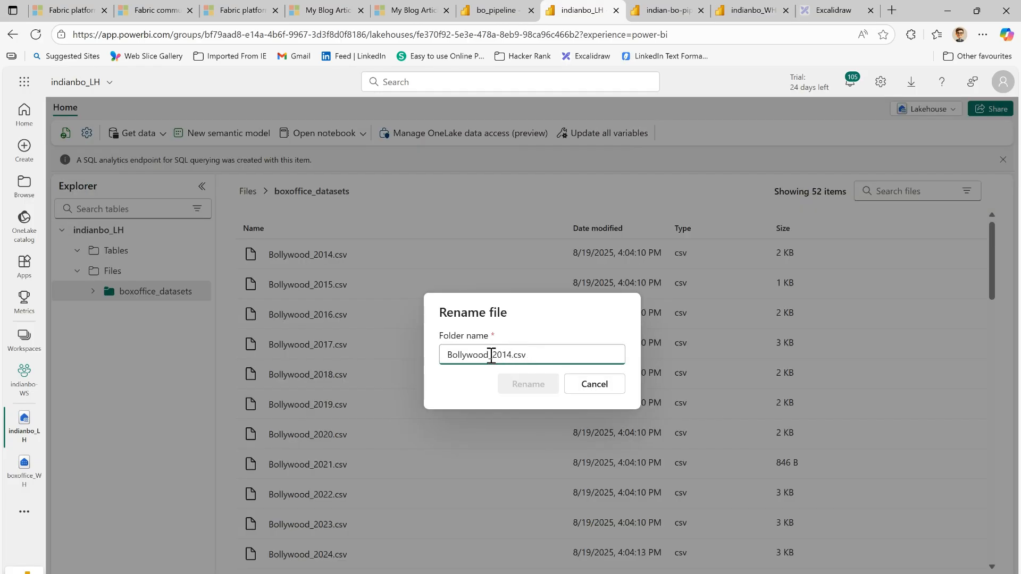
drag(491, 357, 446, 357)
key(ctrl+c)
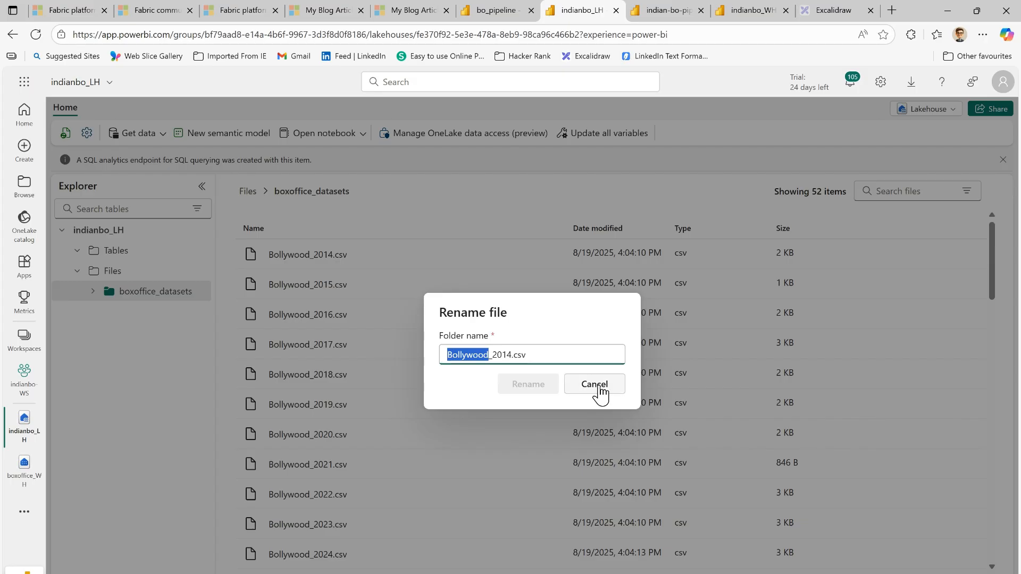
click(599, 390)
click(677, 10)
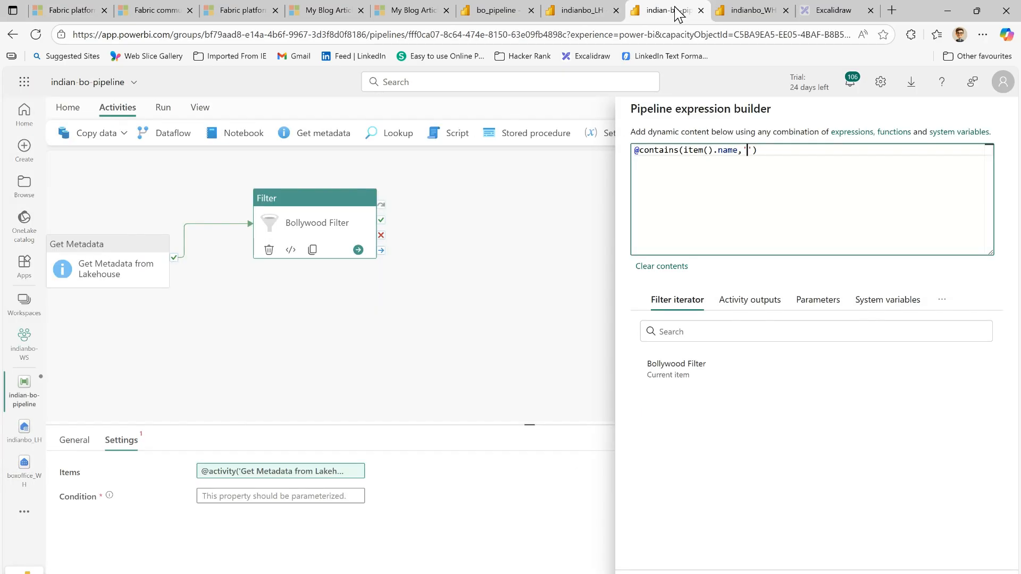
key(ctrl+v)
click(654, 573)
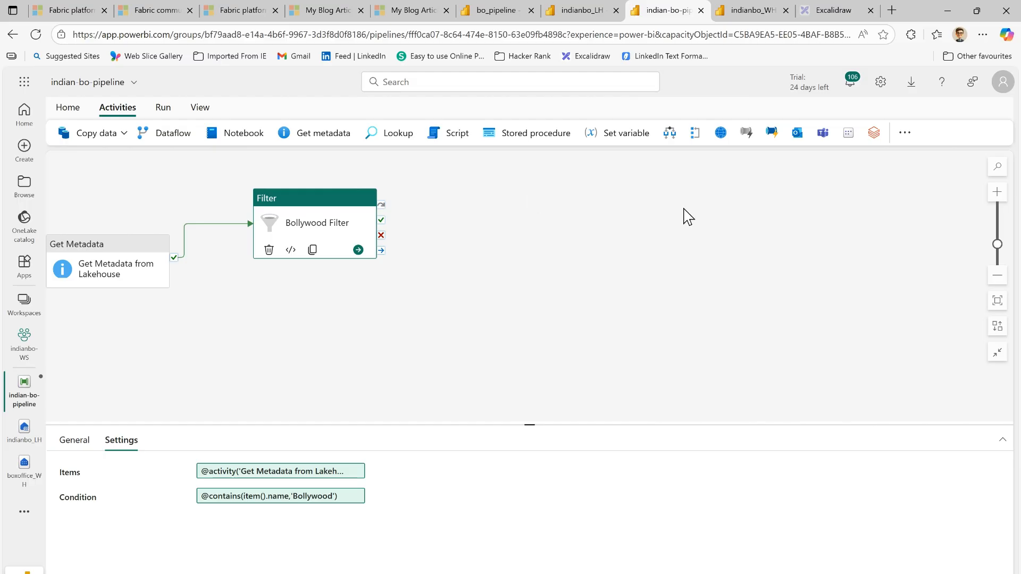
- Add a ForEach activity linked from Bollywood Filter's on-success output and name it BollywoodForEach
click(695, 133)
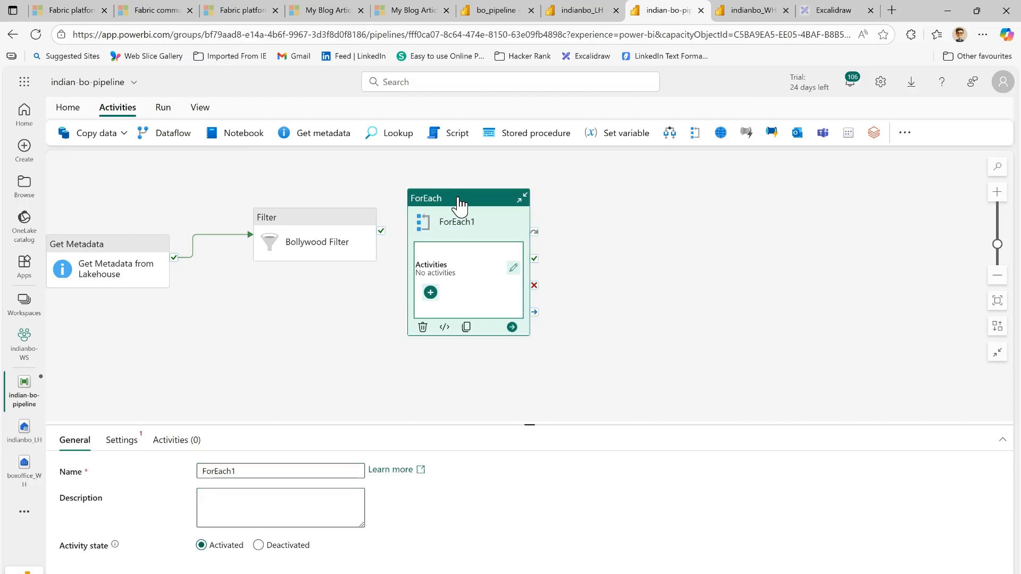
drag(381, 230, 576, 235)
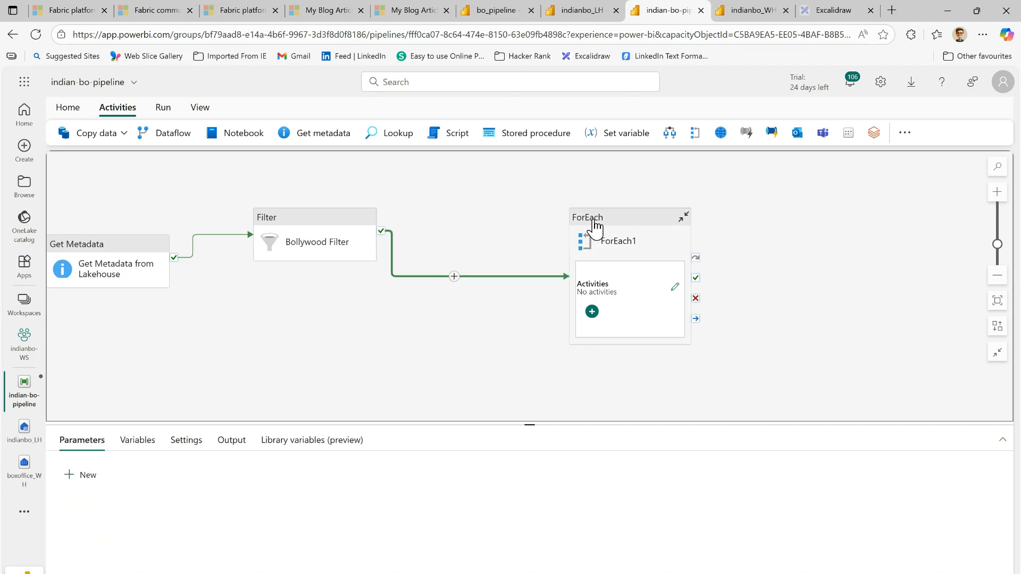
click(595, 227)
click(203, 471)
text(BollywoodForEach)
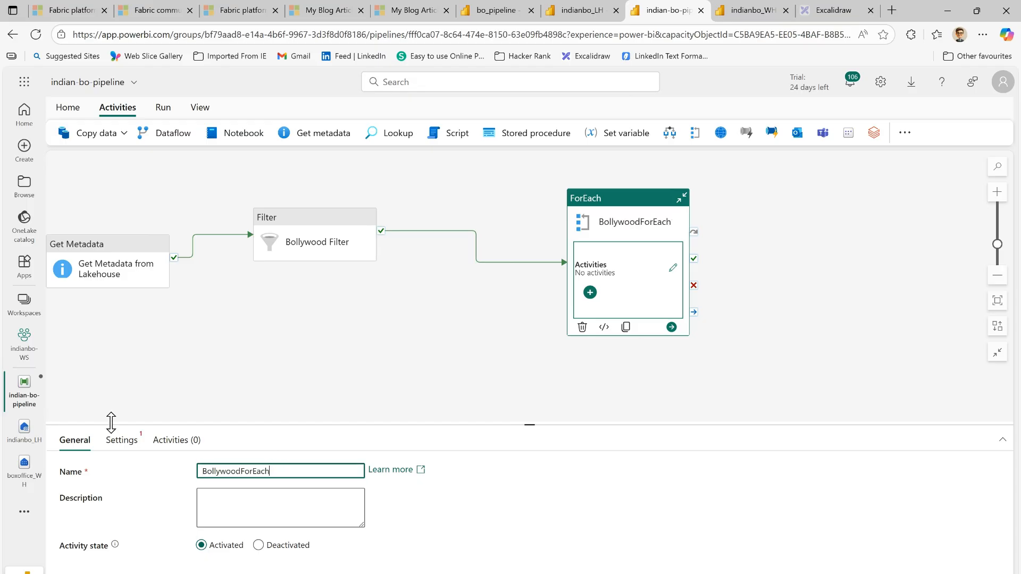
click(120, 440)
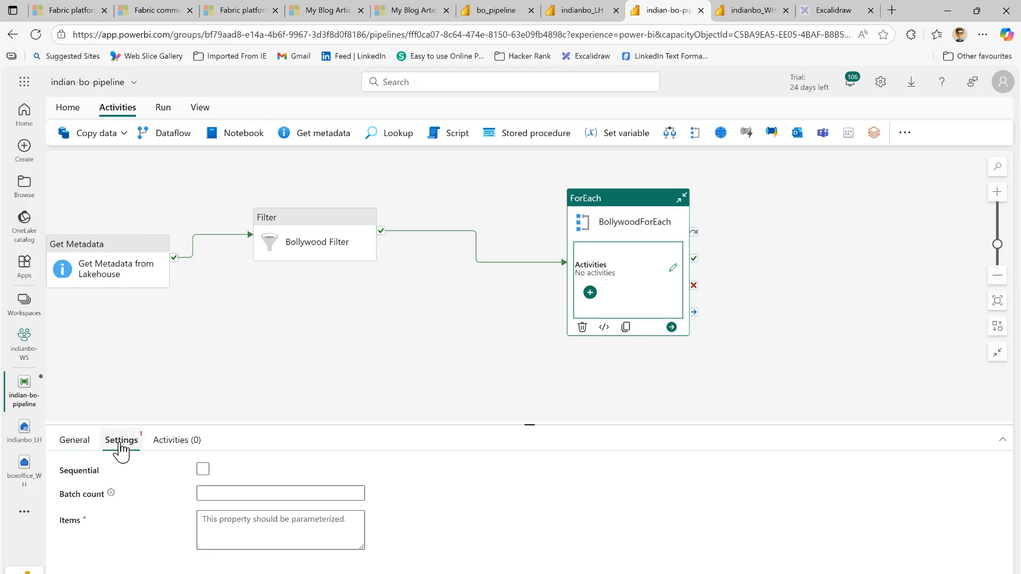
click(203, 470)
click(202, 471)
click(254, 506)
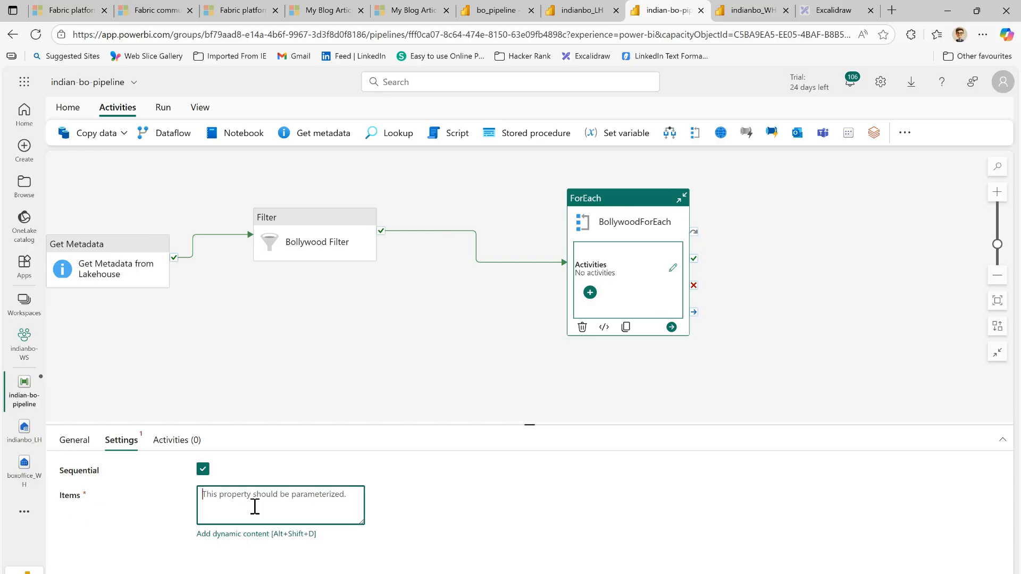
click(251, 535)
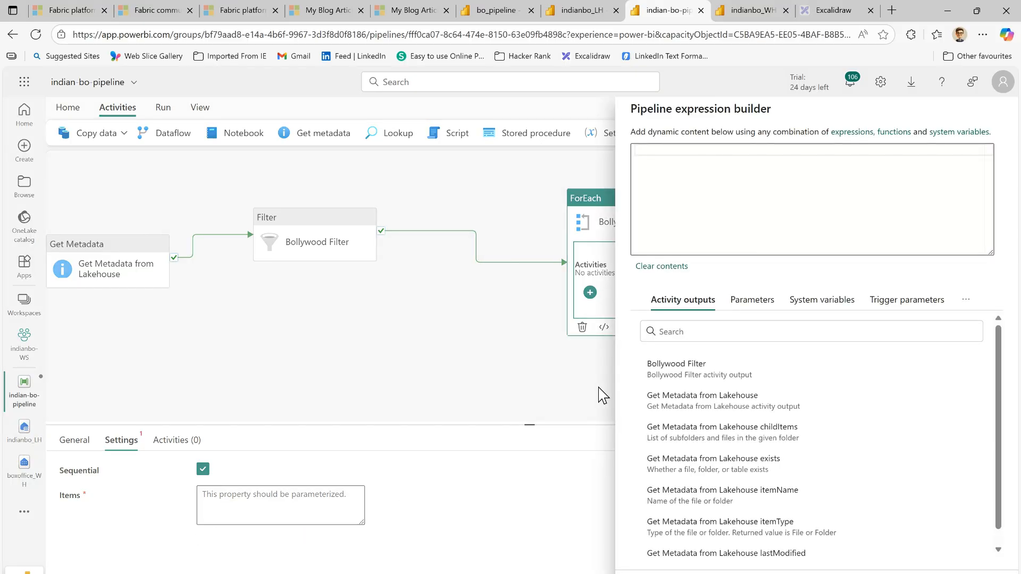
click(688, 367)
click(828, 150)
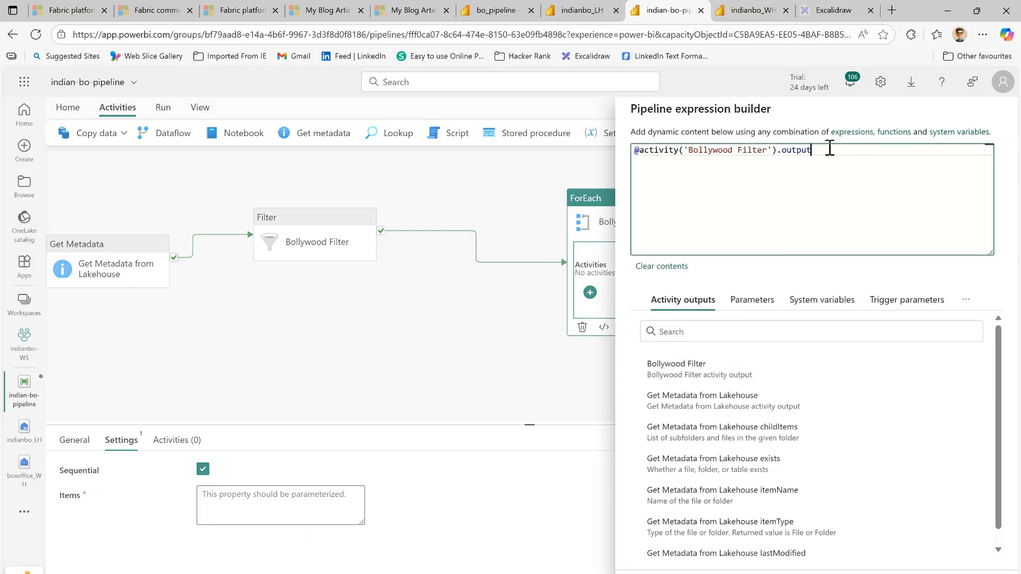
text(.Value)
click(655, 573)
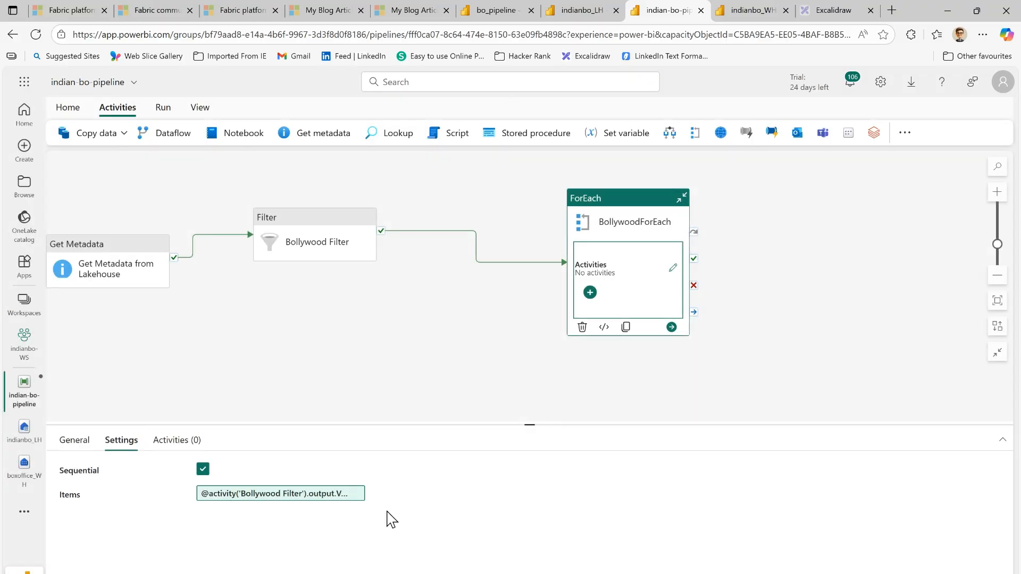
- Add a Copy data activity inside BollywoodForEach and name it BollywoodCopy data
click(591, 292)
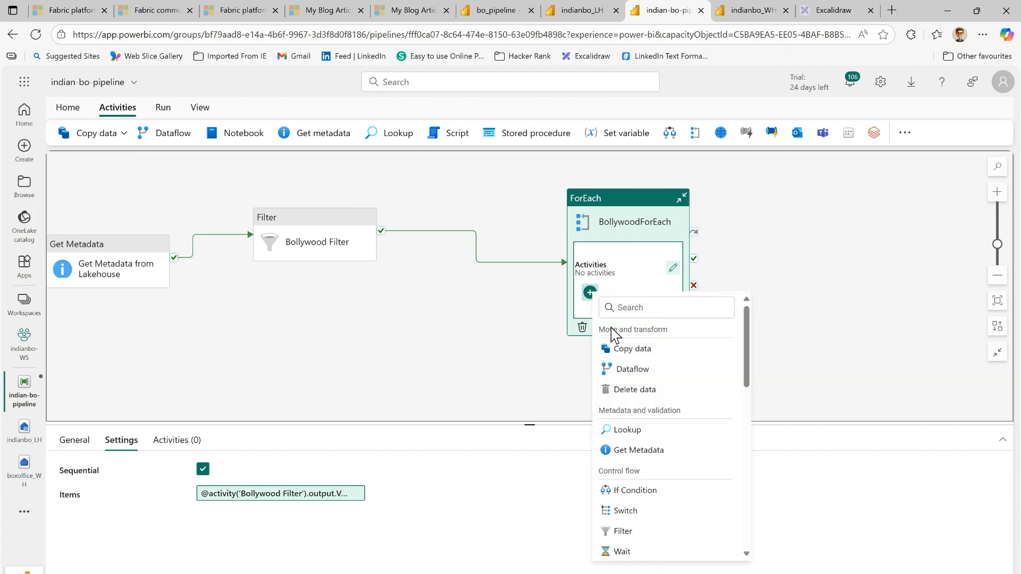
click(629, 353)
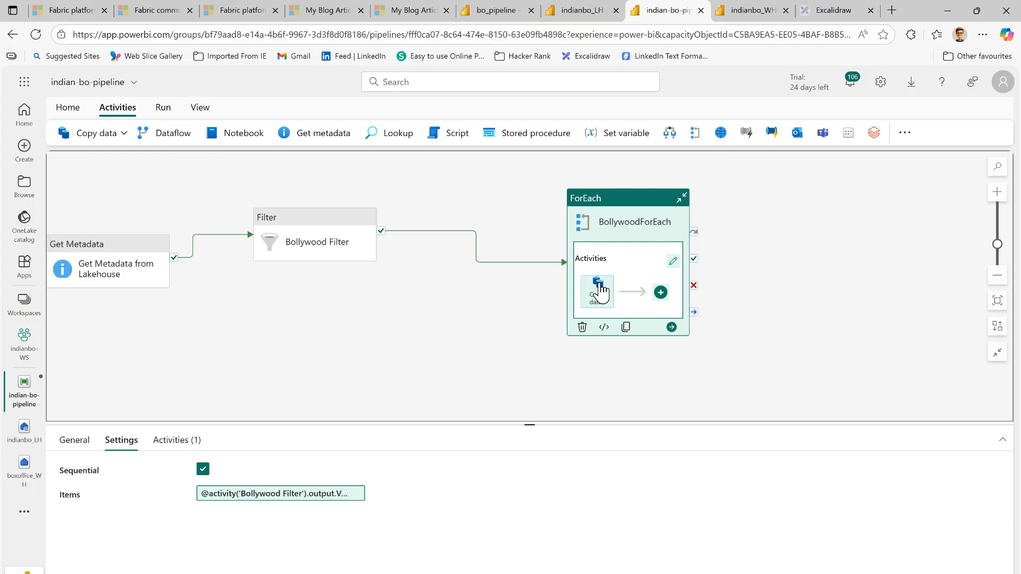
click(600, 297)
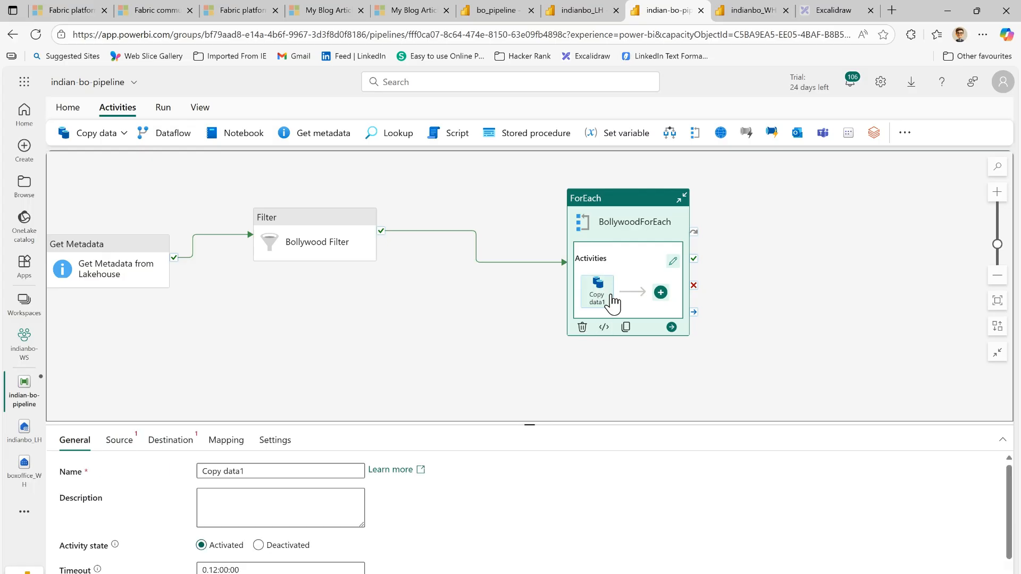
click(203, 470)
text(Bollywood)
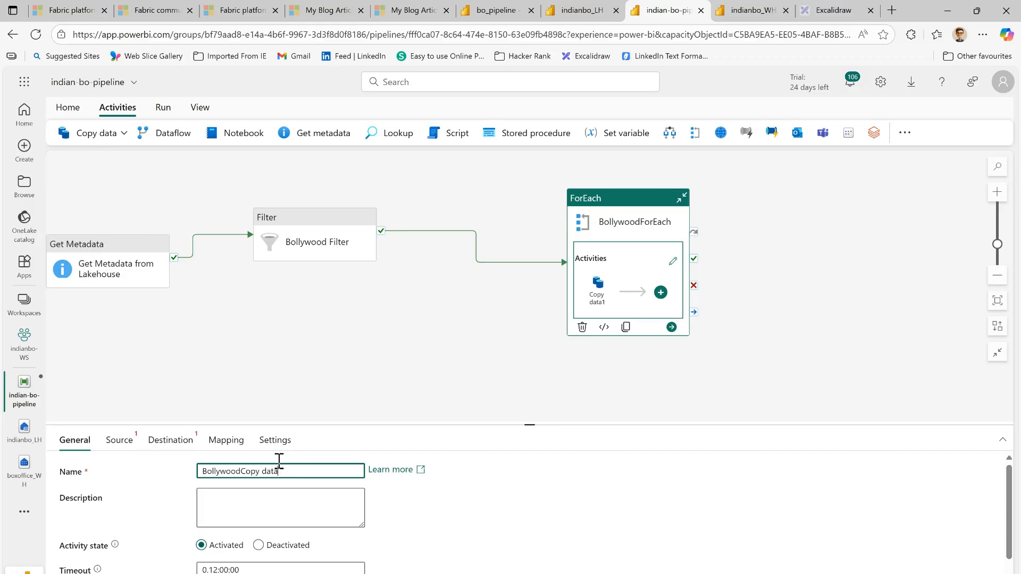
- Set the copy activity's source connection to indianbo_LH with Files as the root folder
drag(526, 425, 537, 333)
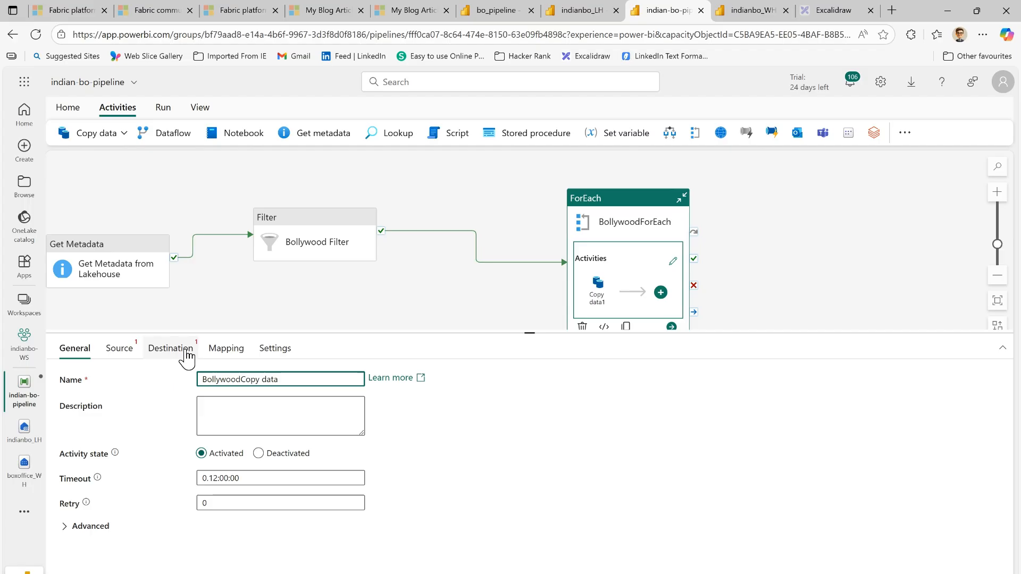
click(118, 355)
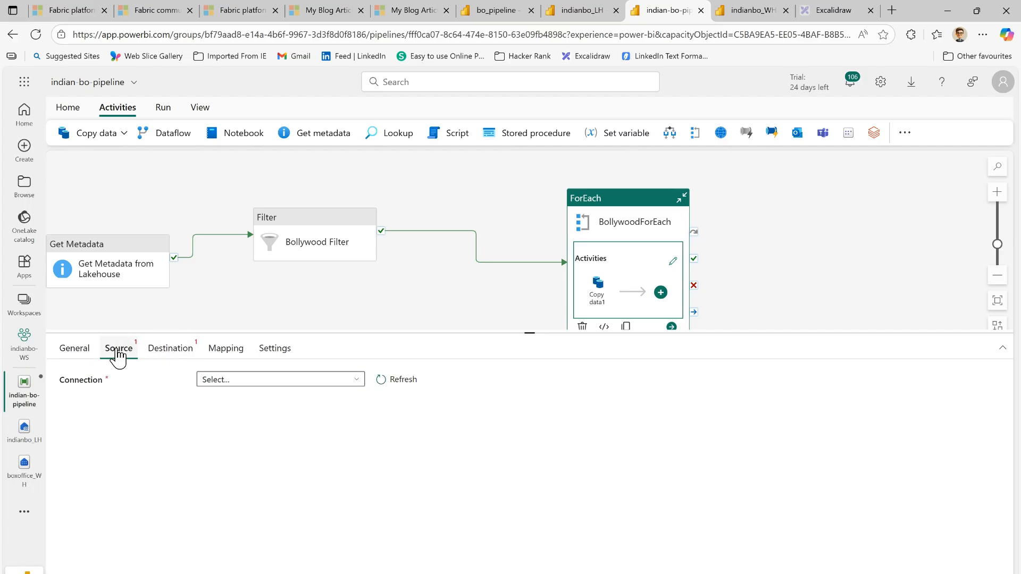
click(267, 381)
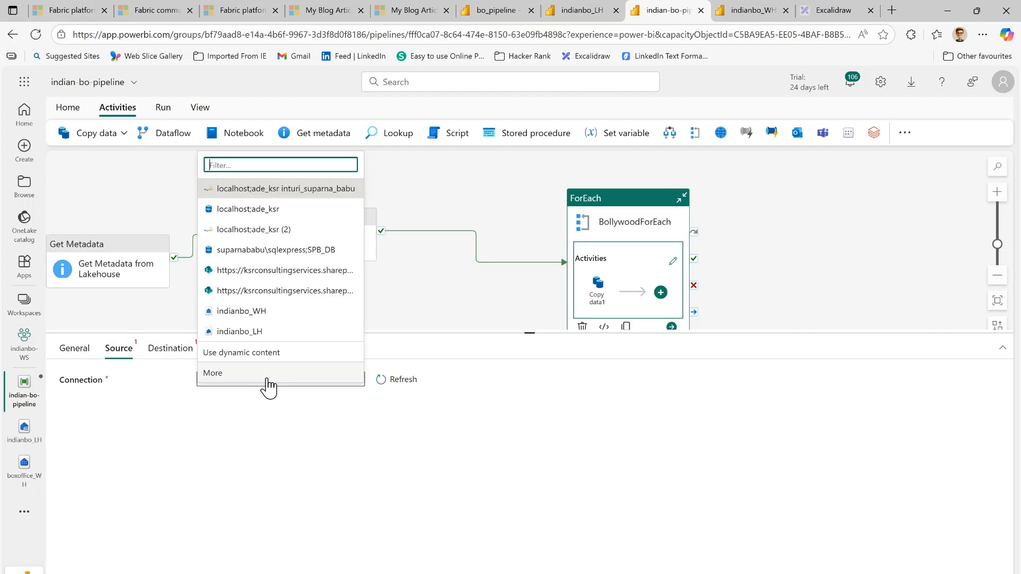
click(249, 334)
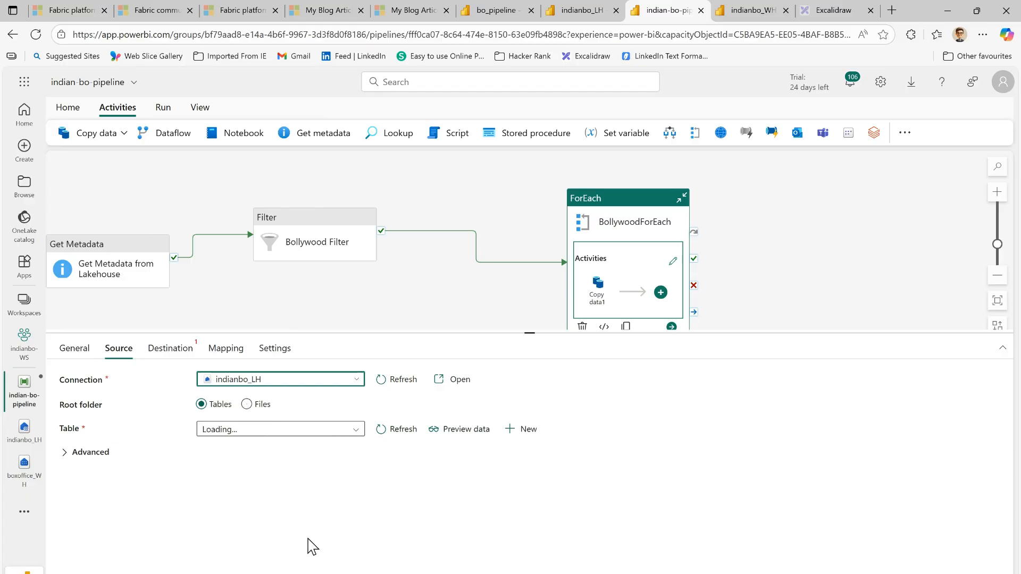
click(582, 16)
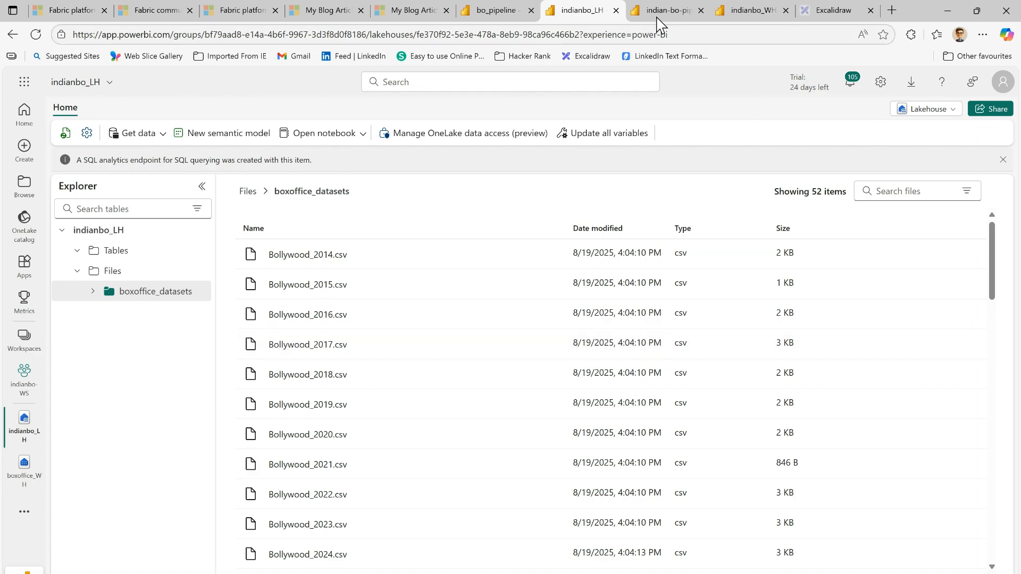
click(659, 15)
click(248, 405)
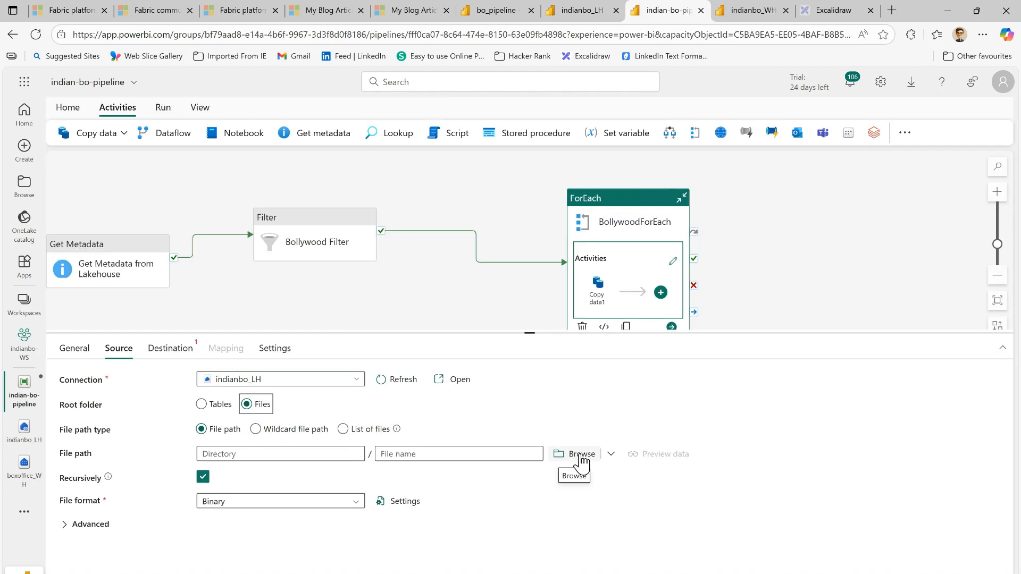
- Browse the lakehouse files and choose the boxoffice_datasets folder as the copy source's directory
click(586, 454)
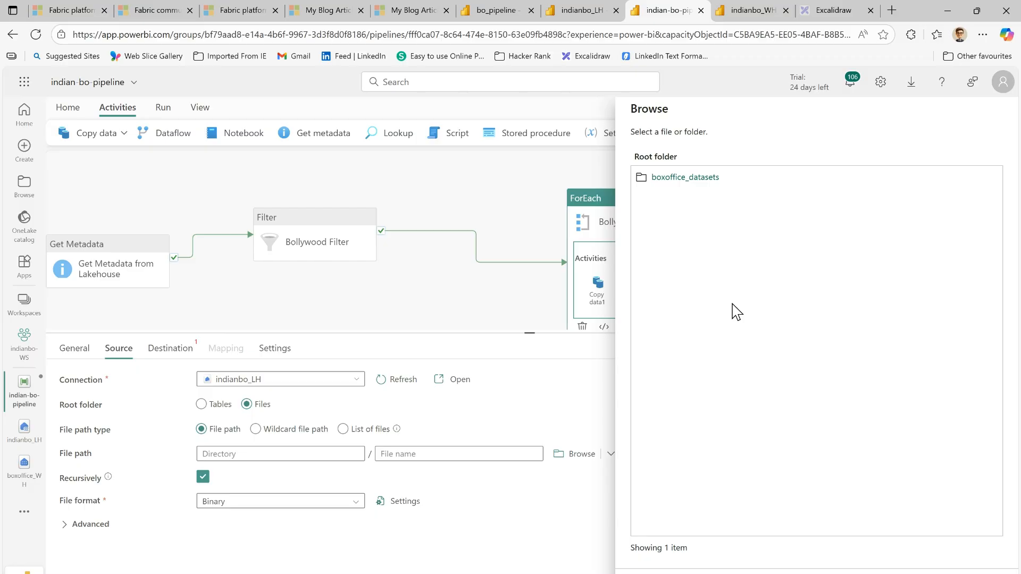
click(704, 179)
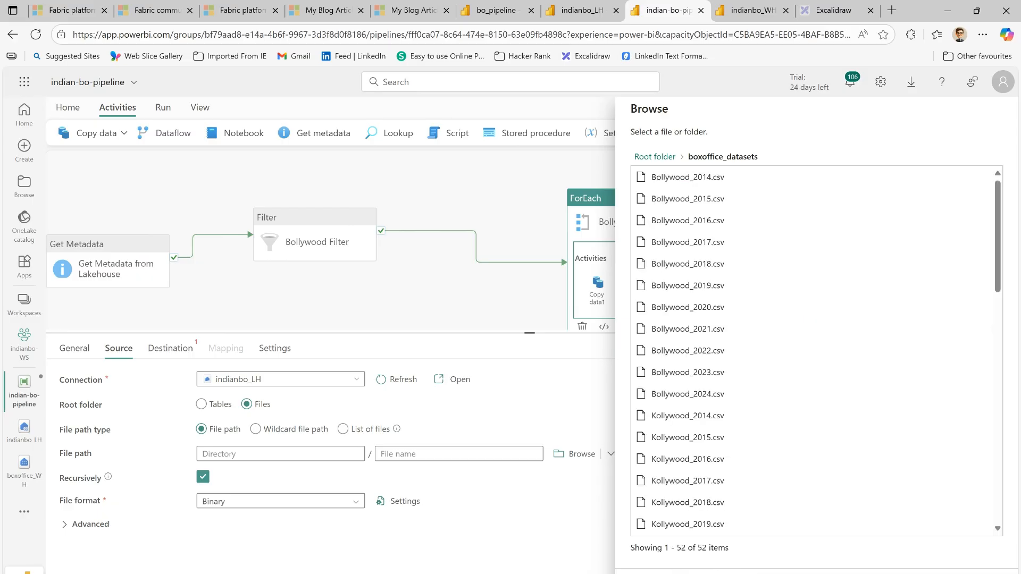
click(654, 573)
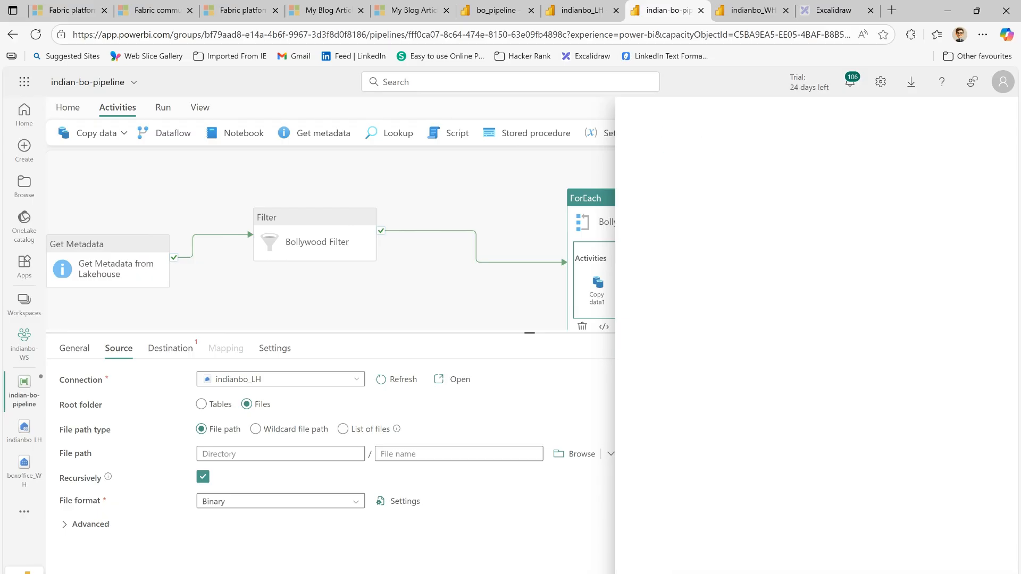
click(434, 455)
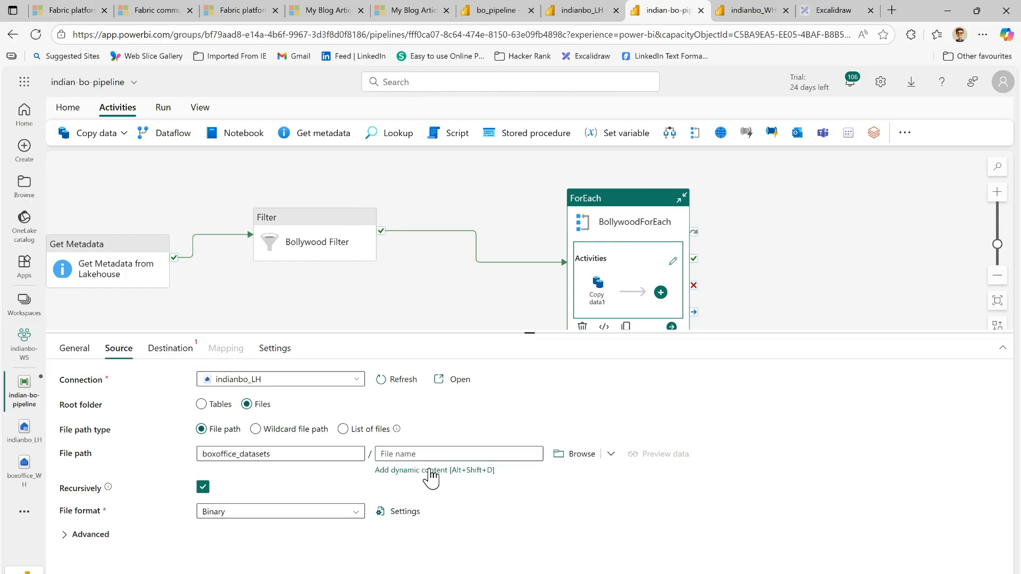
click(430, 472)
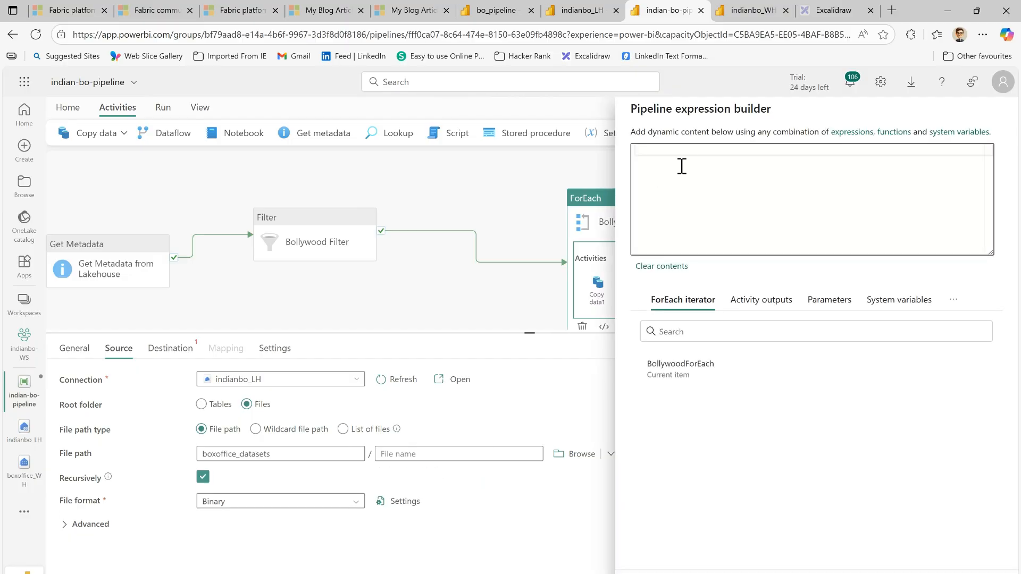
click(689, 380)
text(.name)
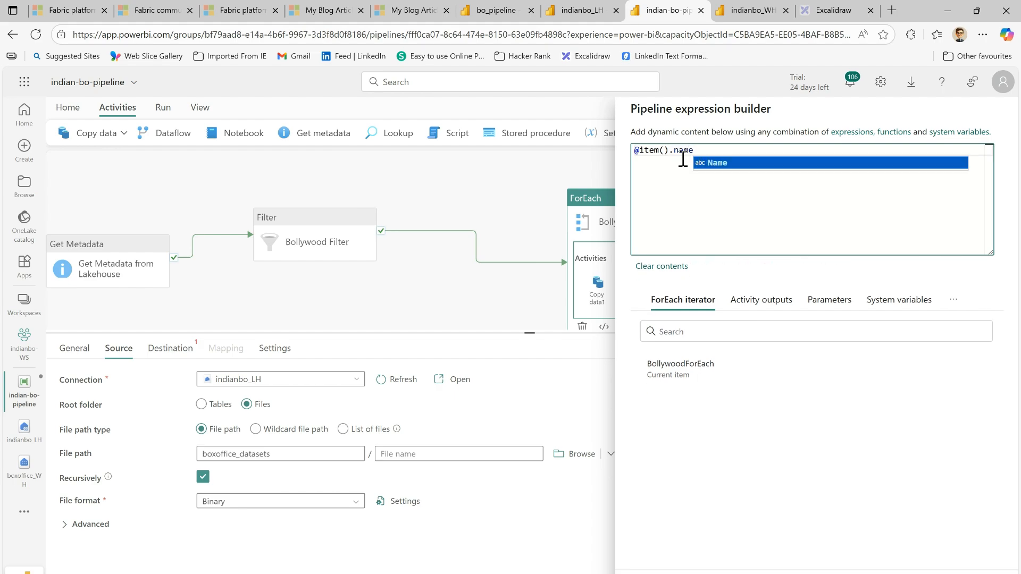
click(716, 168)
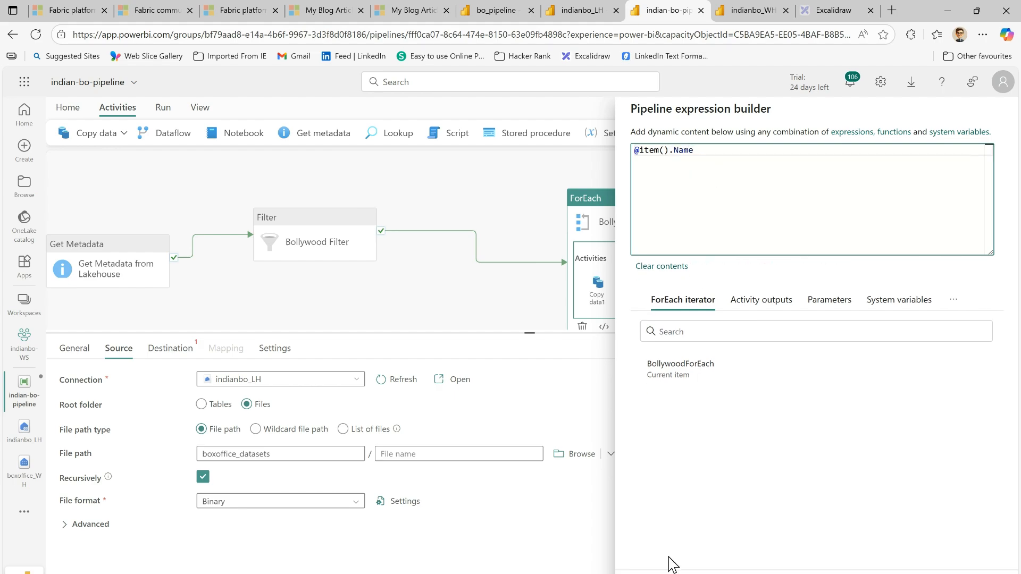
click(653, 573)
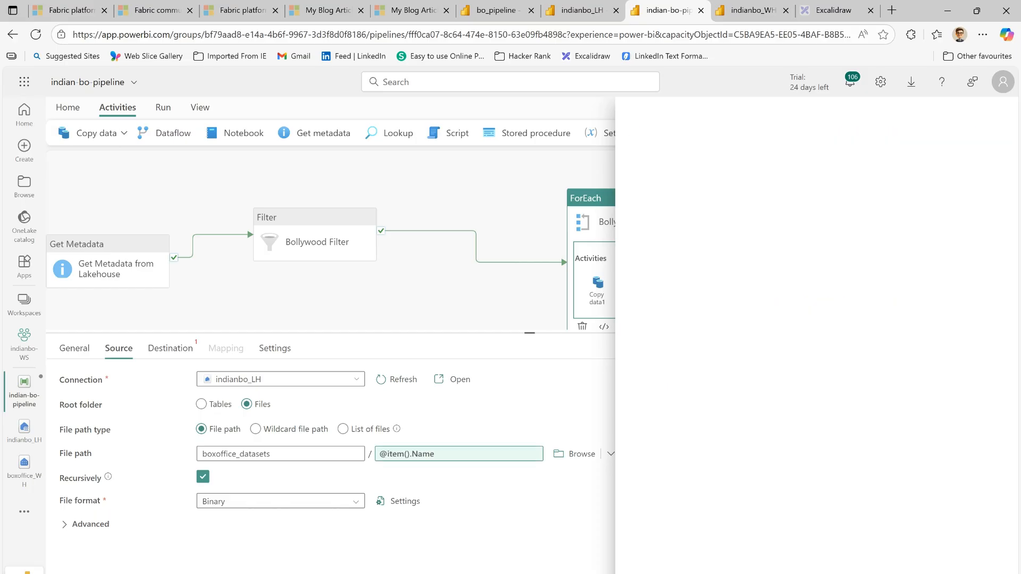
- Turn off recursive reading for the copy source and set its file format to DelimitedText
click(204, 478)
click(261, 513)
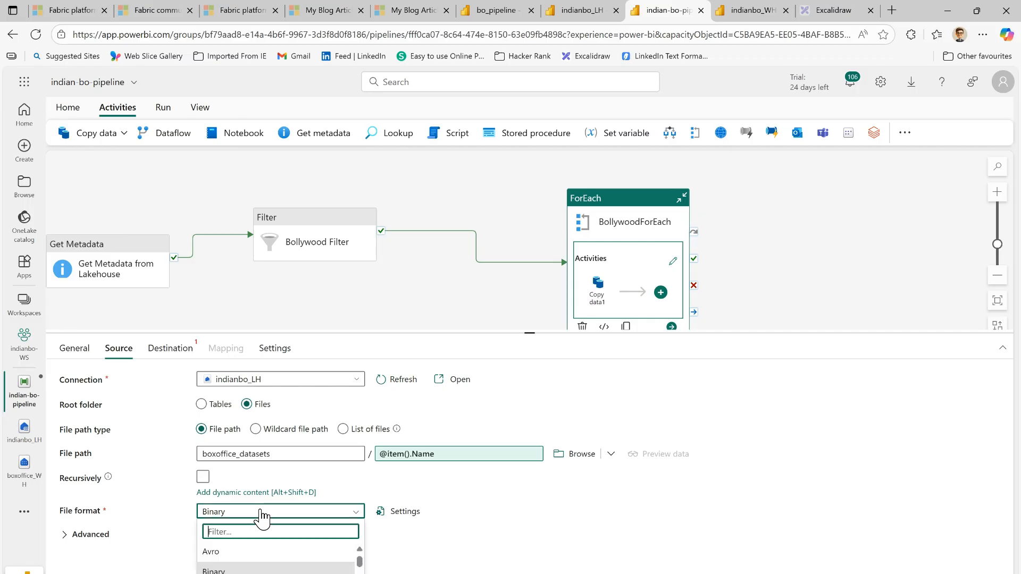
click(234, 573)
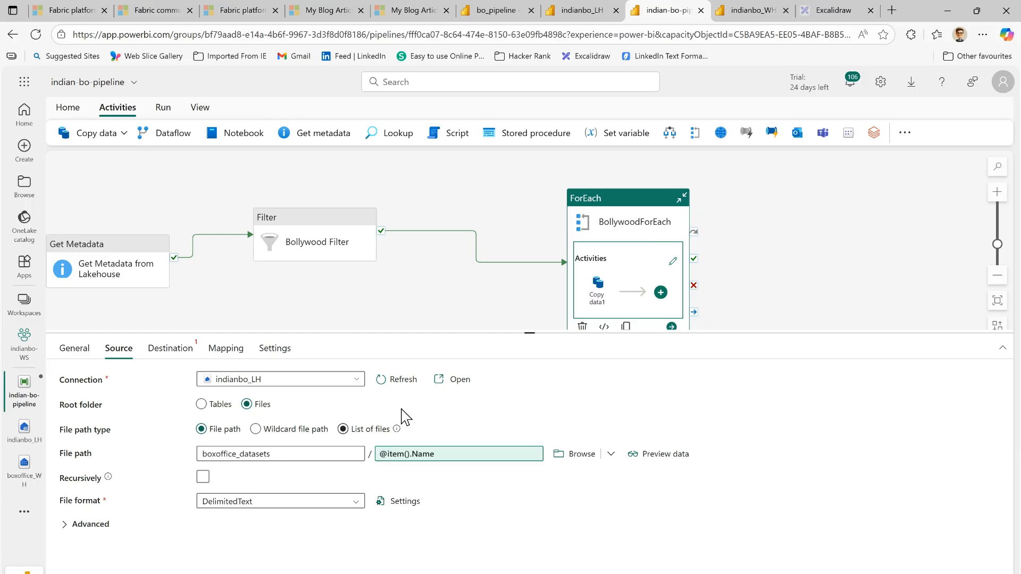
- Set the copy activity's destination connection to the indianbo_WH warehouse from the OneLake catalog
click(177, 354)
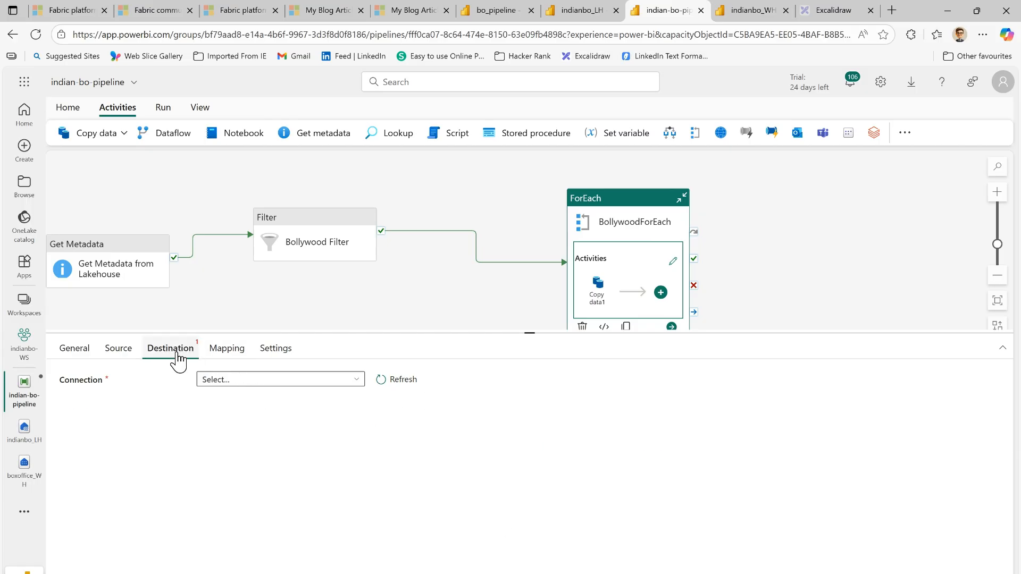
click(273, 386)
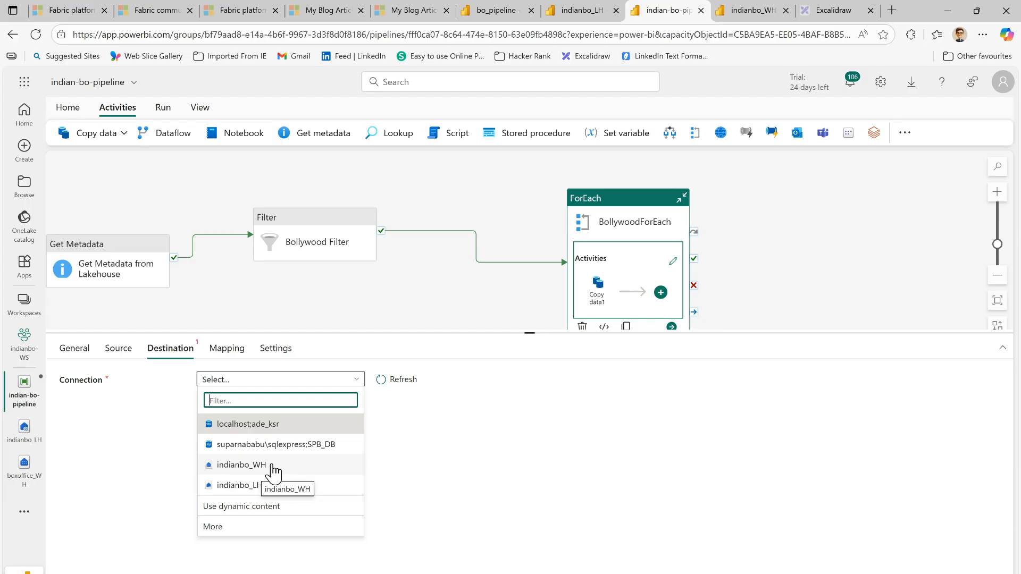
click(227, 531)
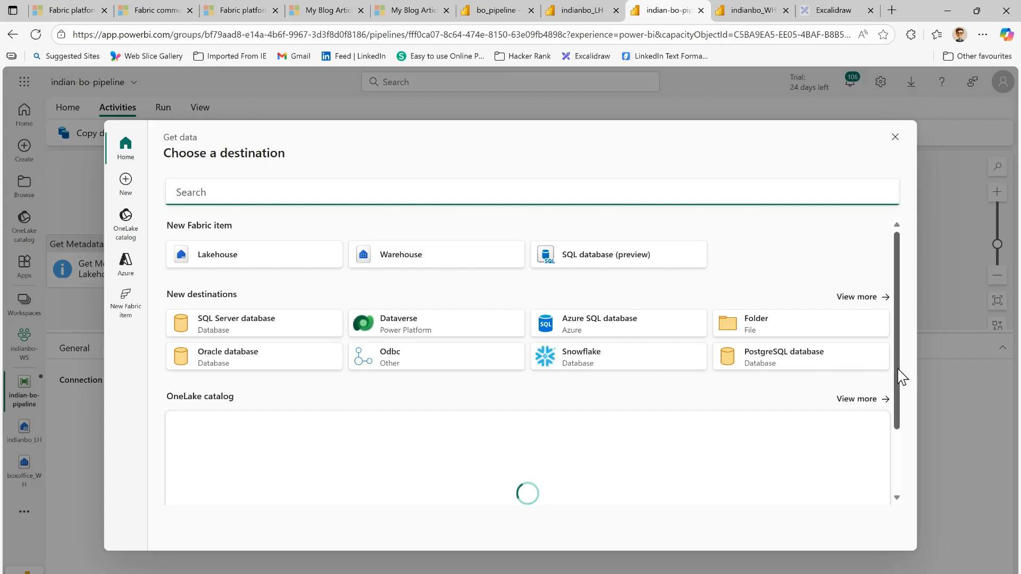
scroll(902, 378, down, 2)
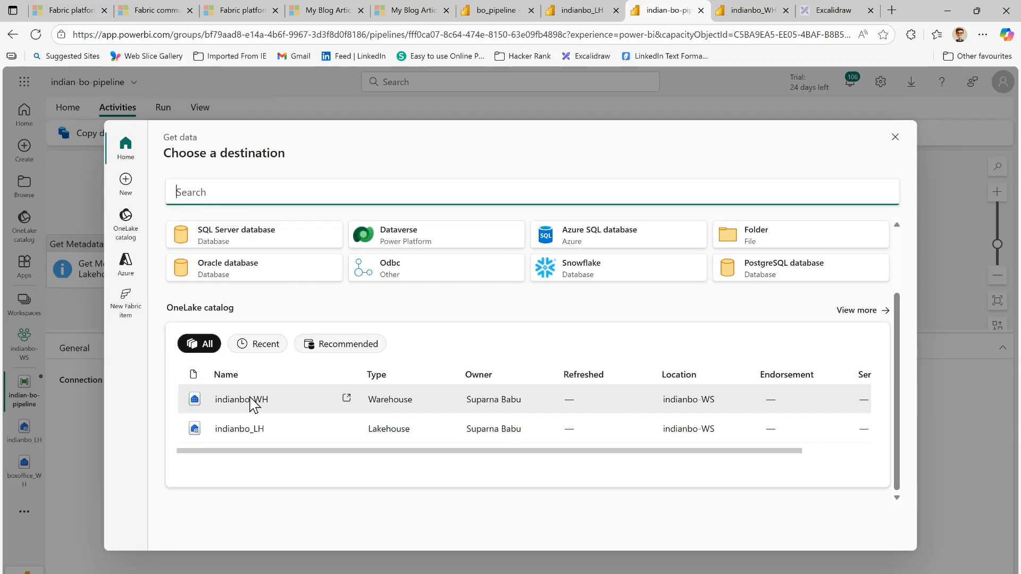
click(247, 404)
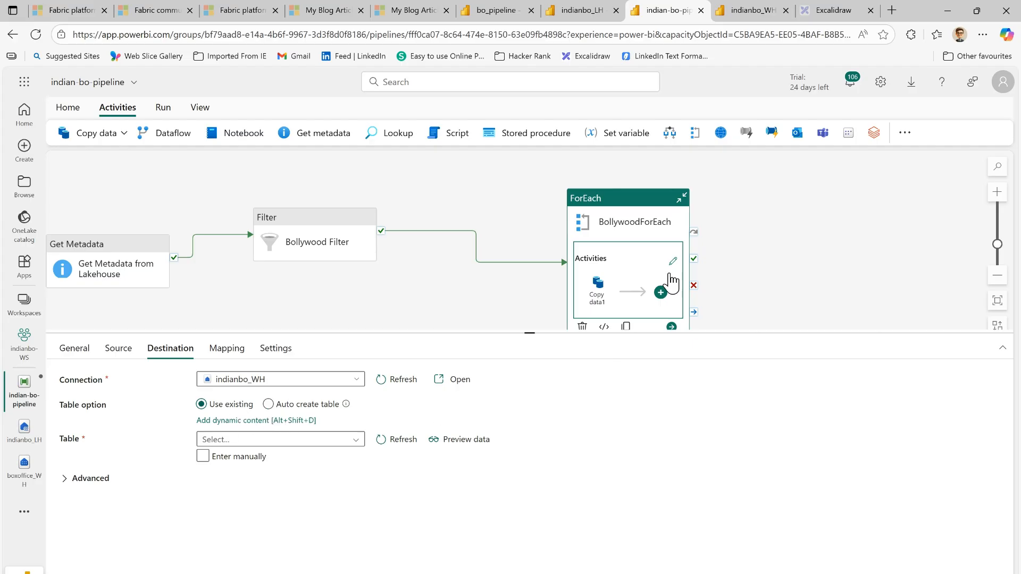
- Set the copy destination to auto-create its table, with schema dbo and table name bollywood
click(748, 16)
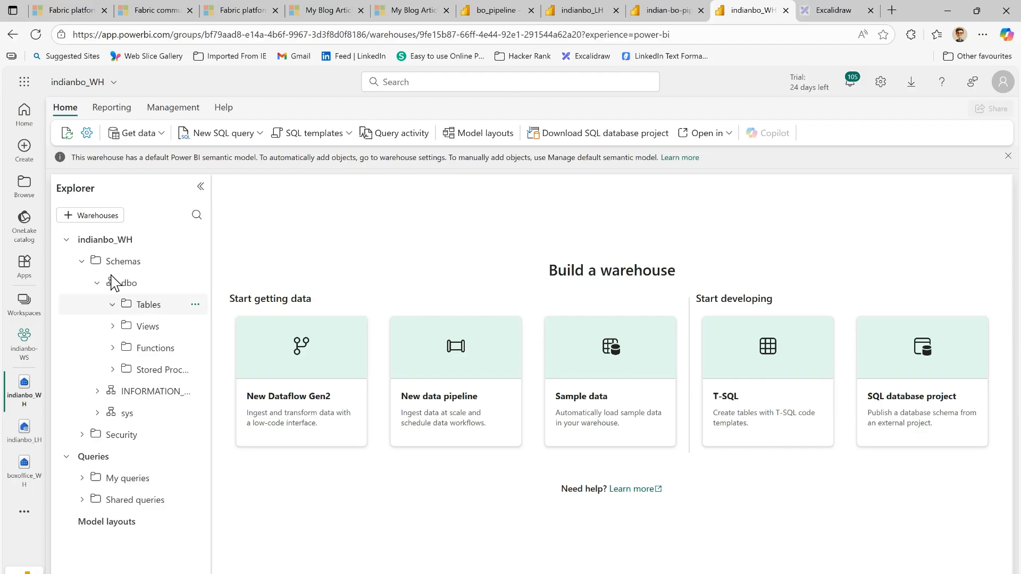
click(681, 16)
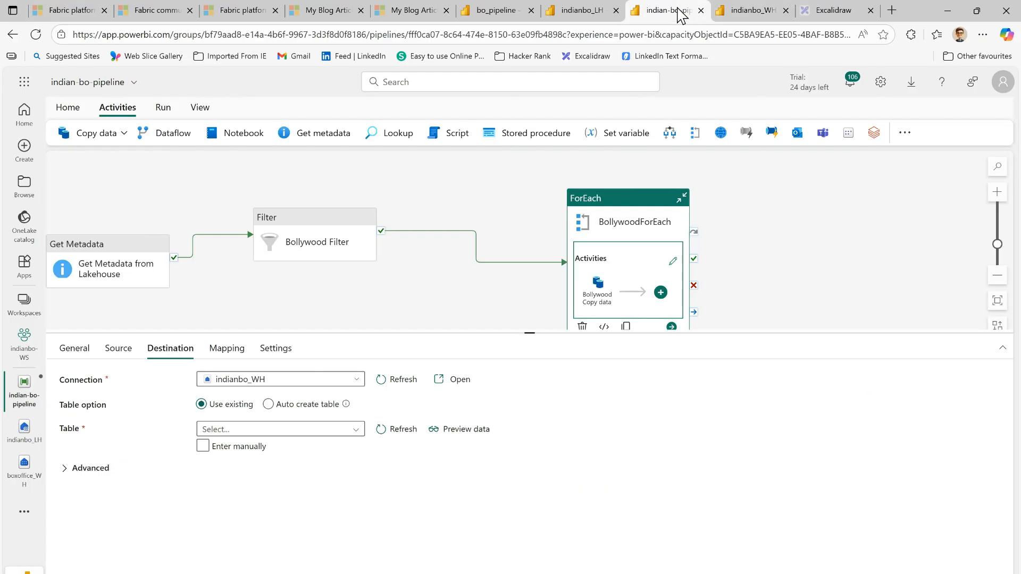
click(269, 405)
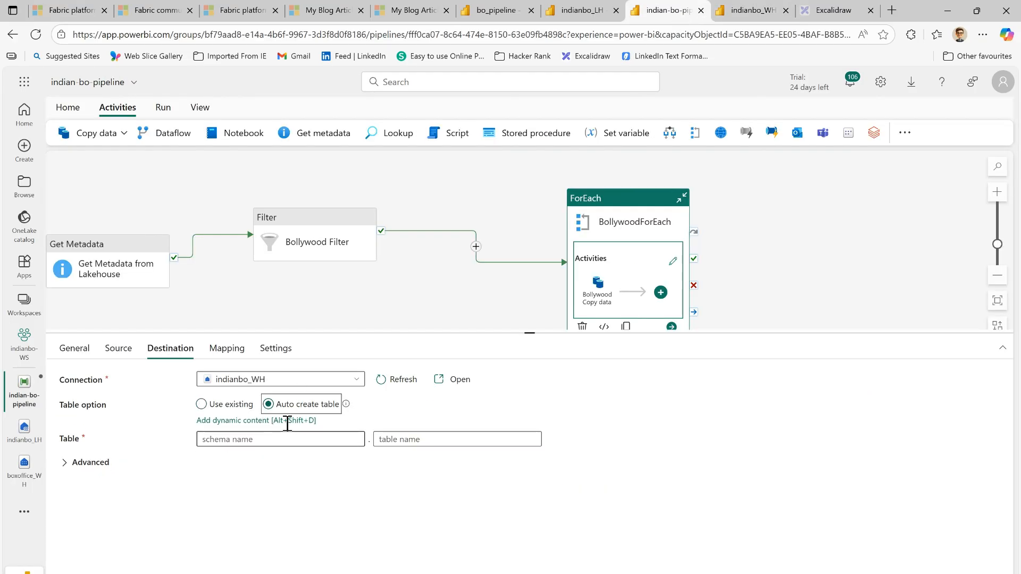
click(749, 16)
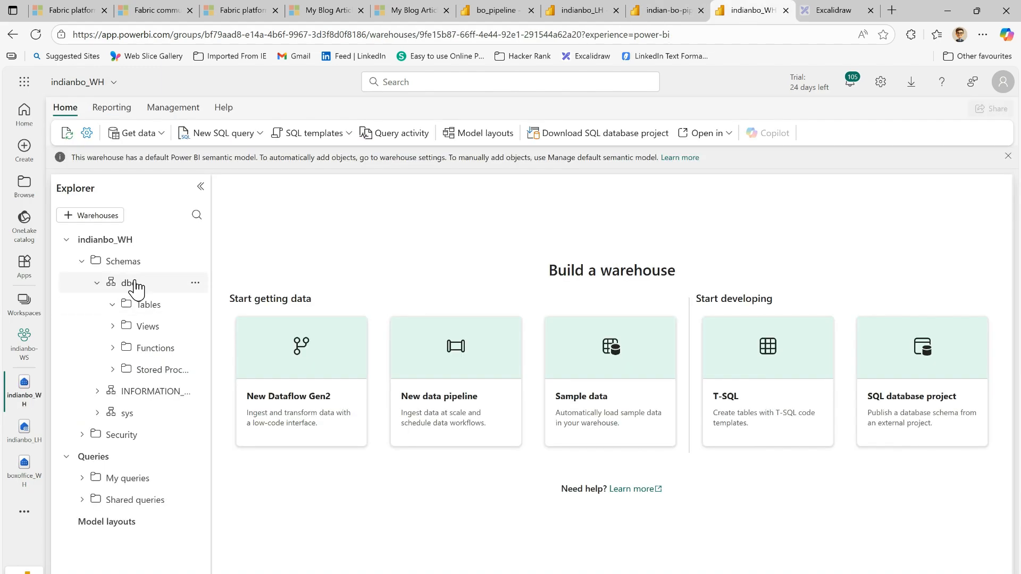
click(678, 13)
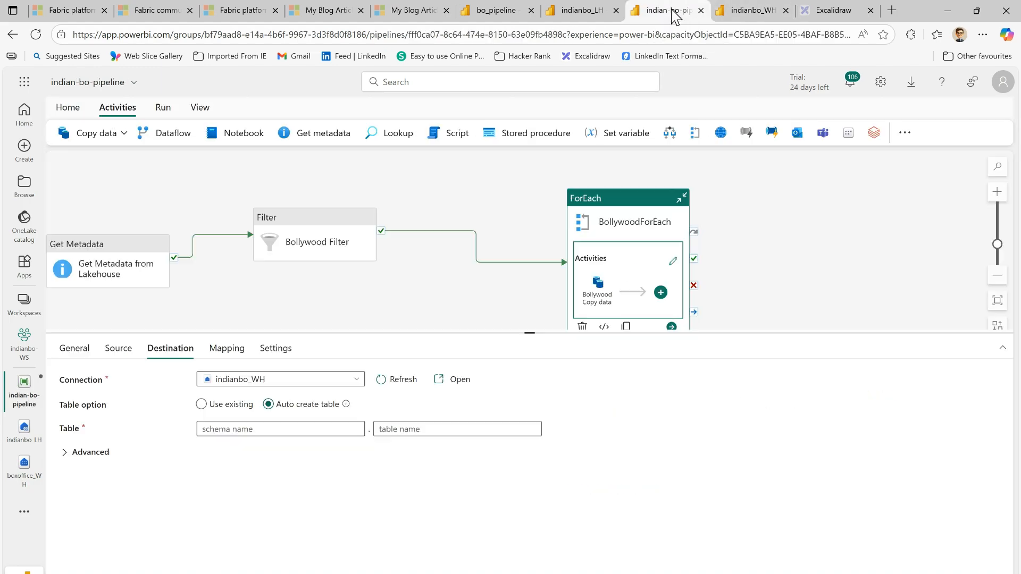
click(244, 430)
text(dbo)
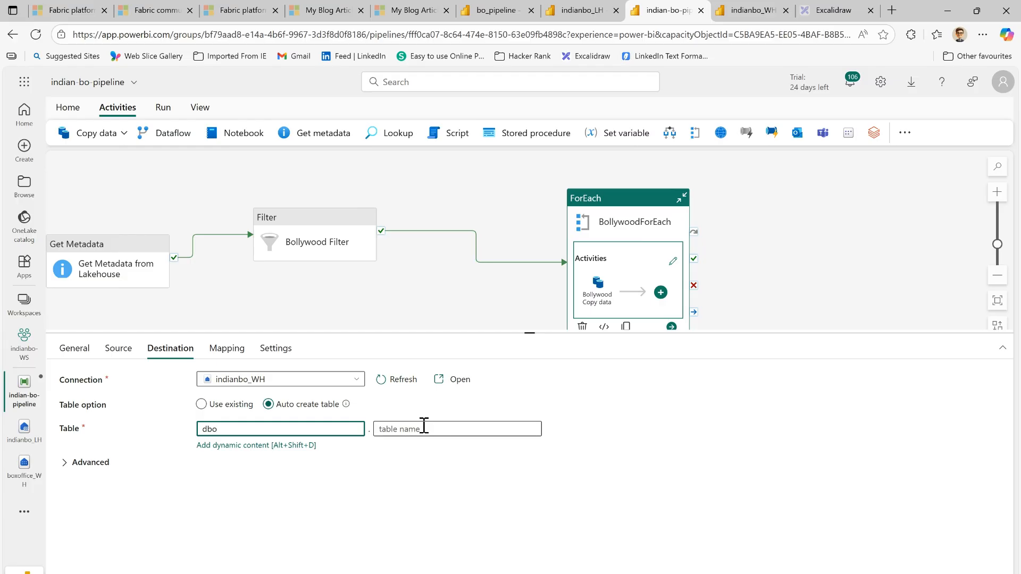
click(423, 428)
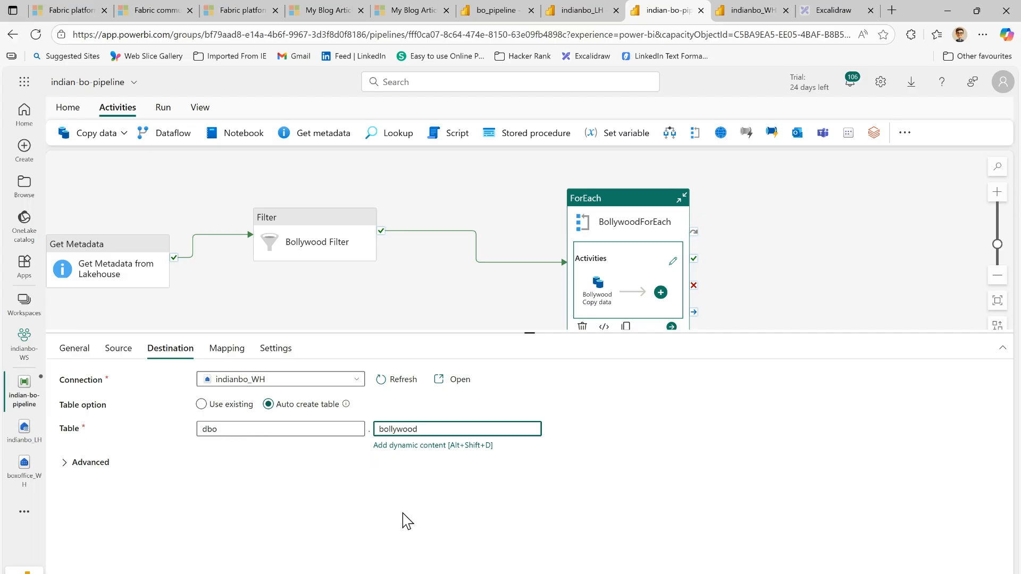
- Move BollywoodForEach closer to the filter, add a Teams activity, and link it to the loop's success output
drag(627, 201, 524, 191)
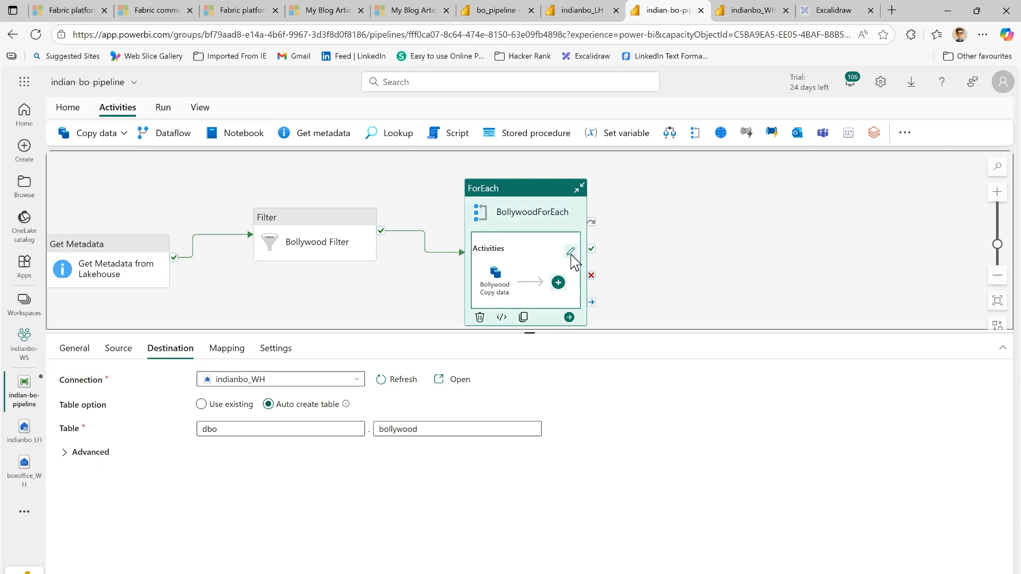
click(752, 232)
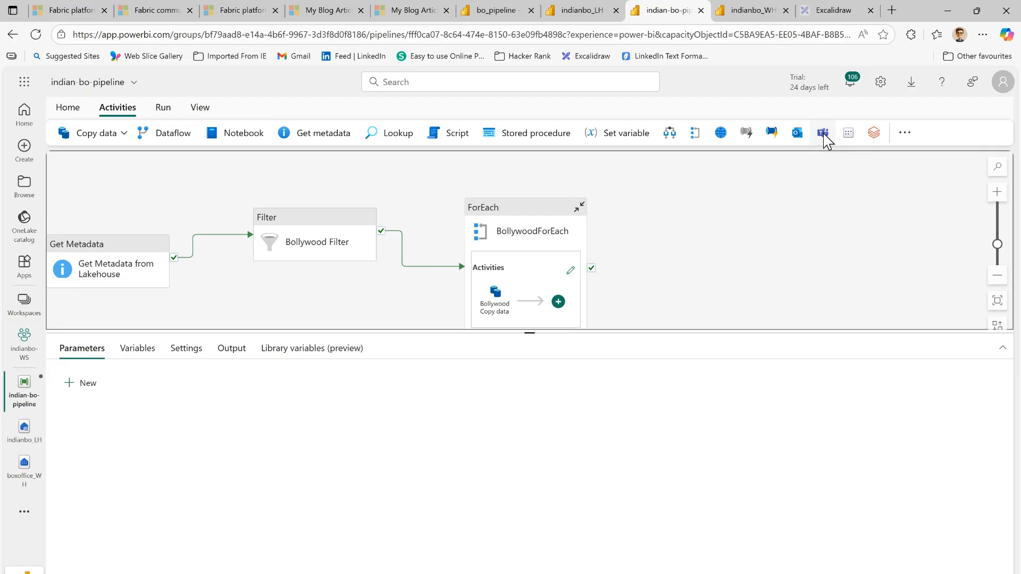
click(824, 134)
drag(591, 267, 700, 246)
click(773, 233)
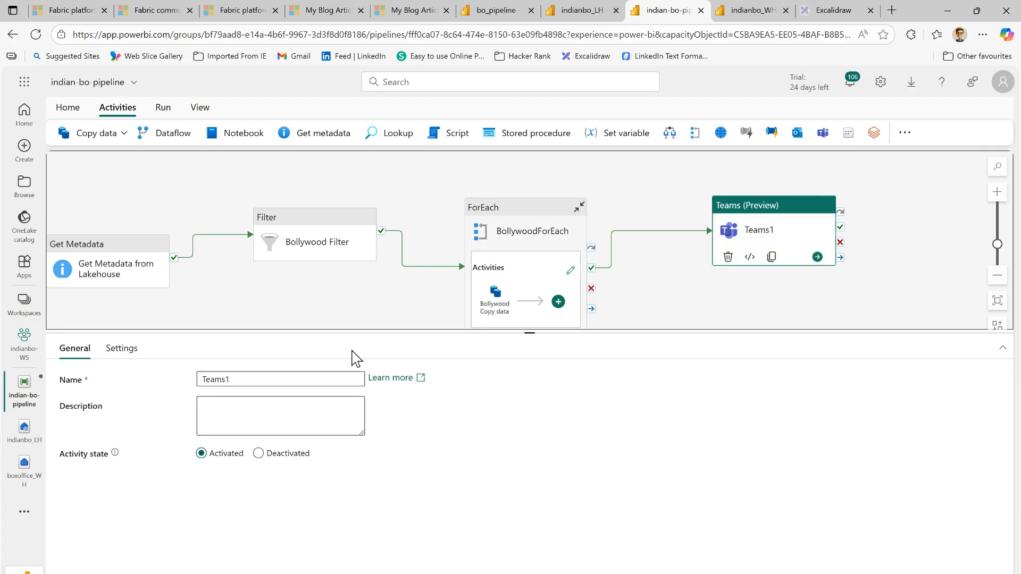
- Rename the new Teams activity as BollywoodTeams
click(206, 380)
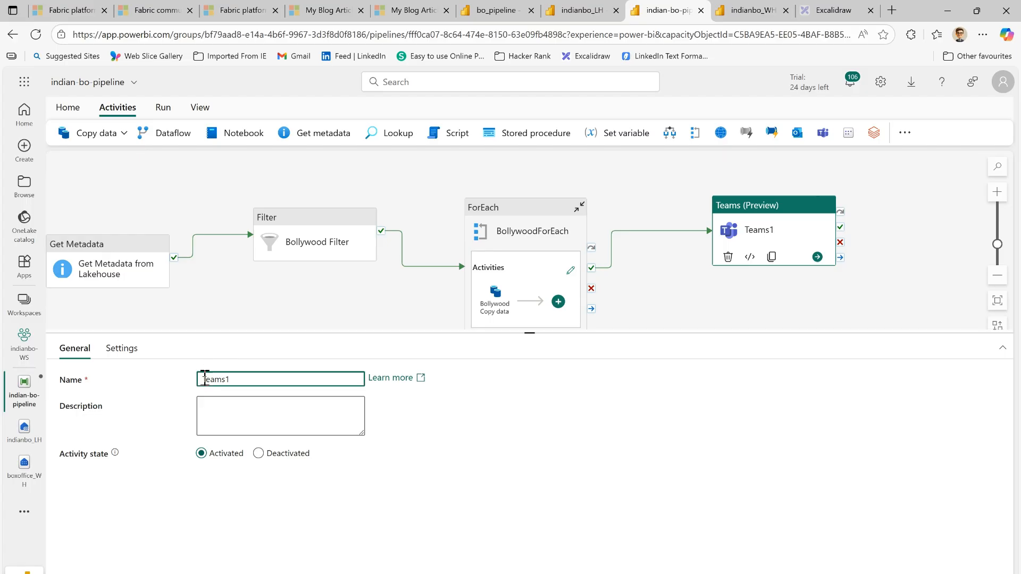
text(Bollywood)
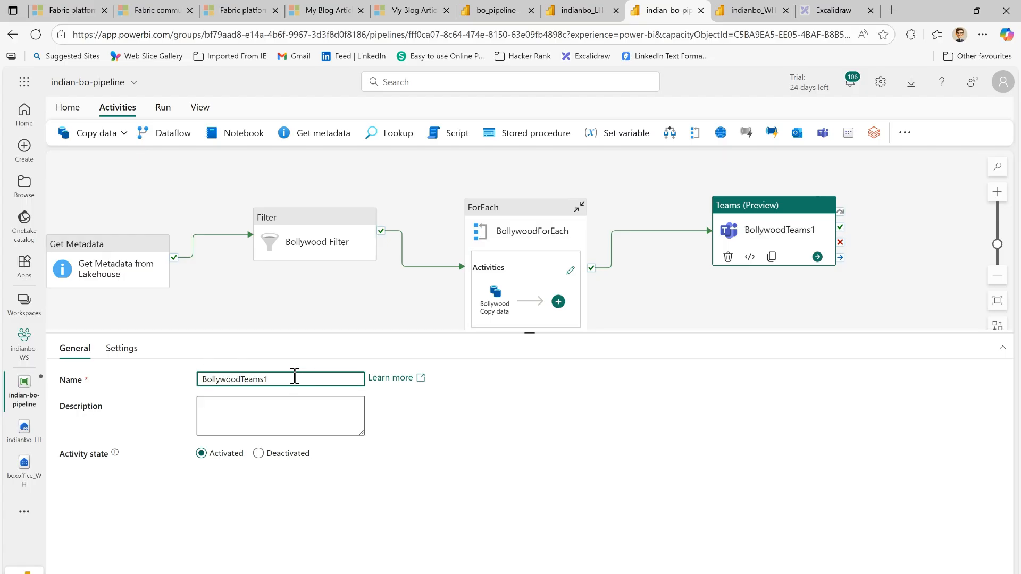
click(294, 379)
key(BackSpace)
- Sign in to Microsoft Teams for the BollywoodTeams activity with the work account and allow access to the connection
click(122, 349)
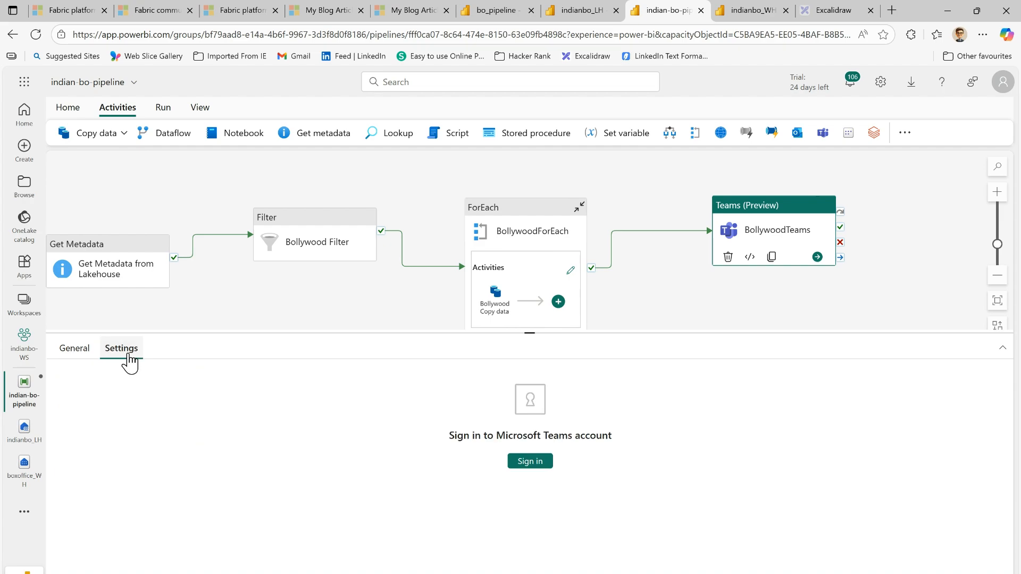
click(522, 468)
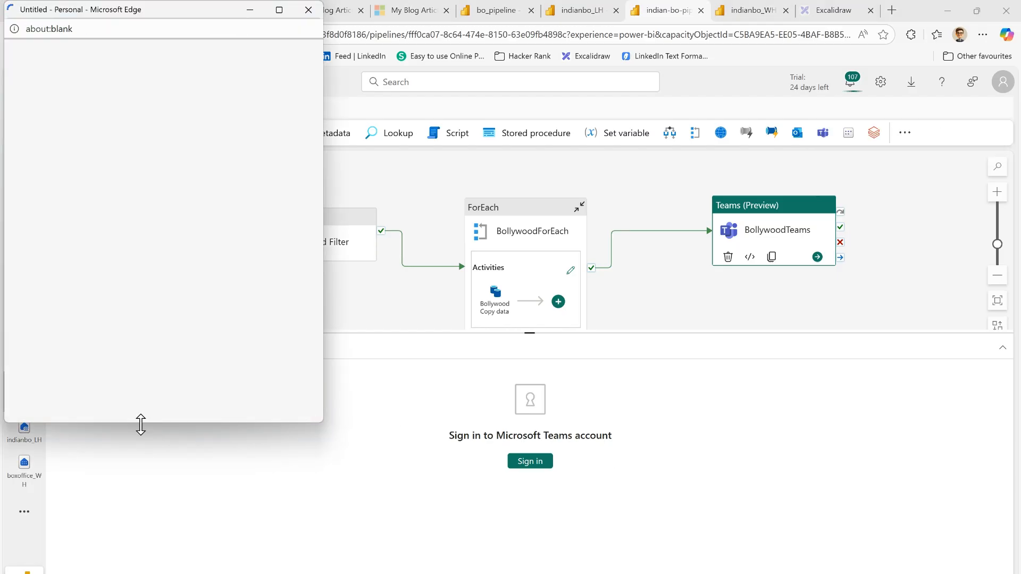
drag(140, 423, 149, 184)
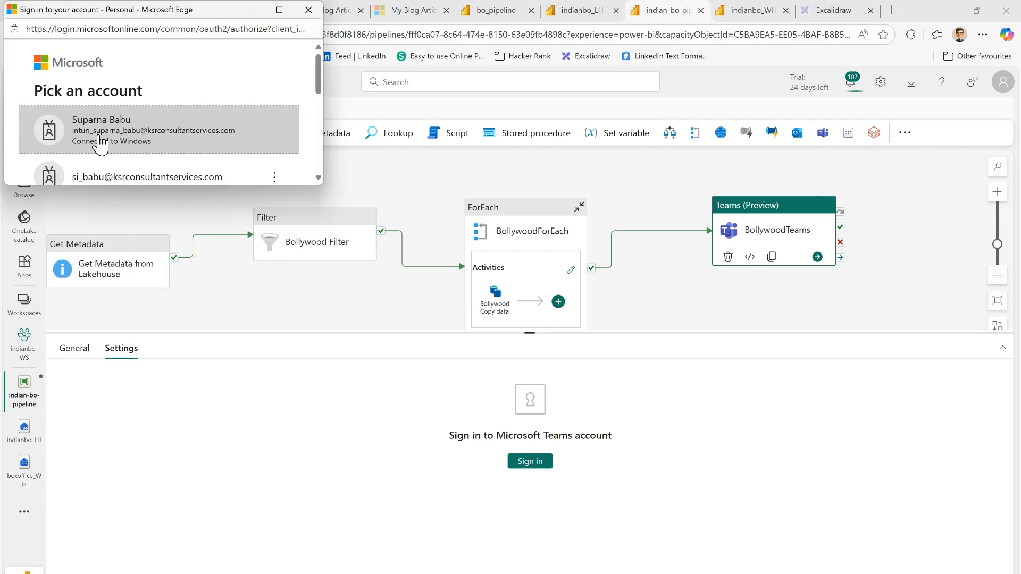
click(118, 128)
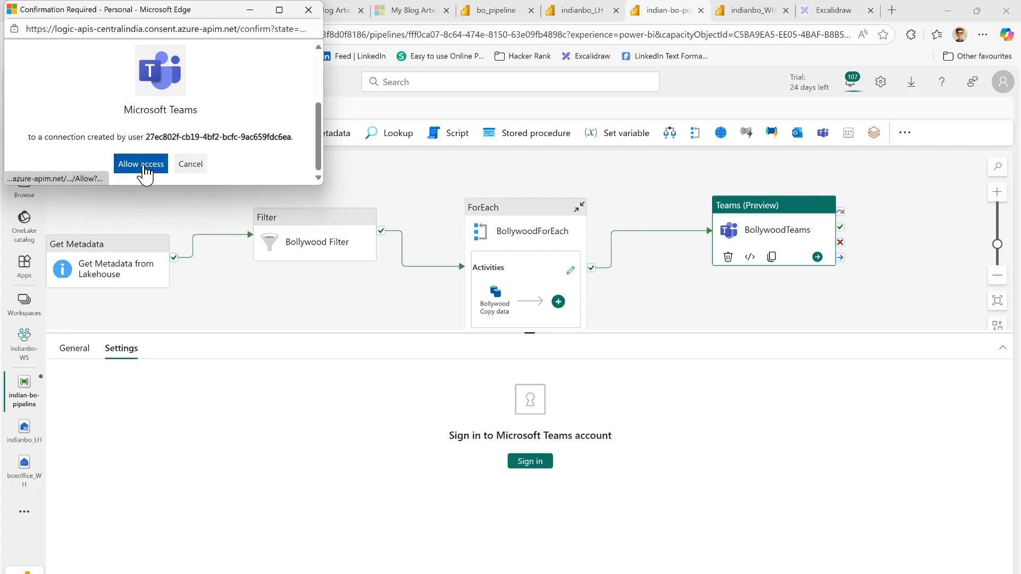
click(143, 167)
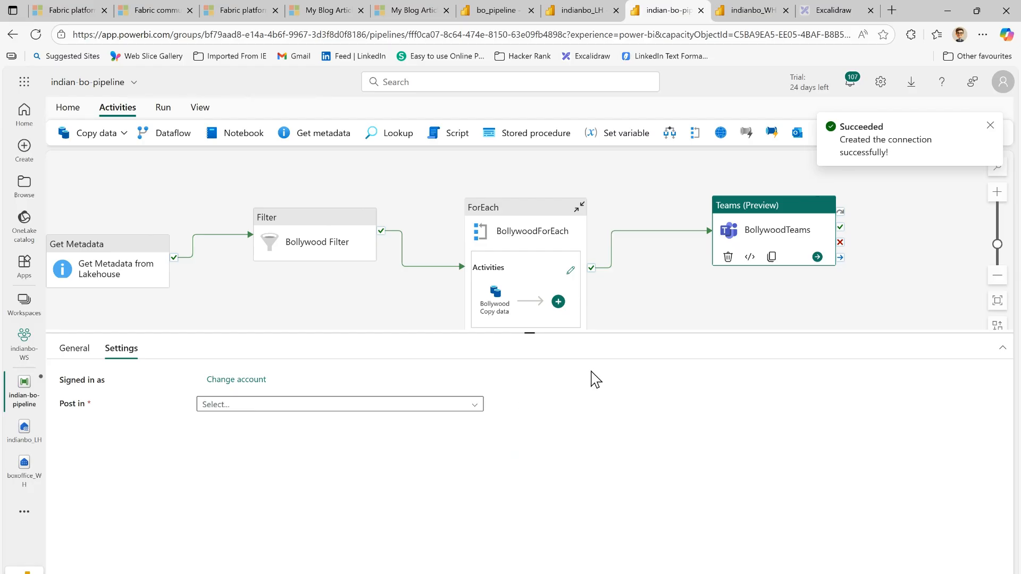
- Set BollywoodTeams to post in a Channel, with team KSR_FULL_S_POWERBI_OCT-2022 and channel Fabric Pipeline Notifications
click(276, 405)
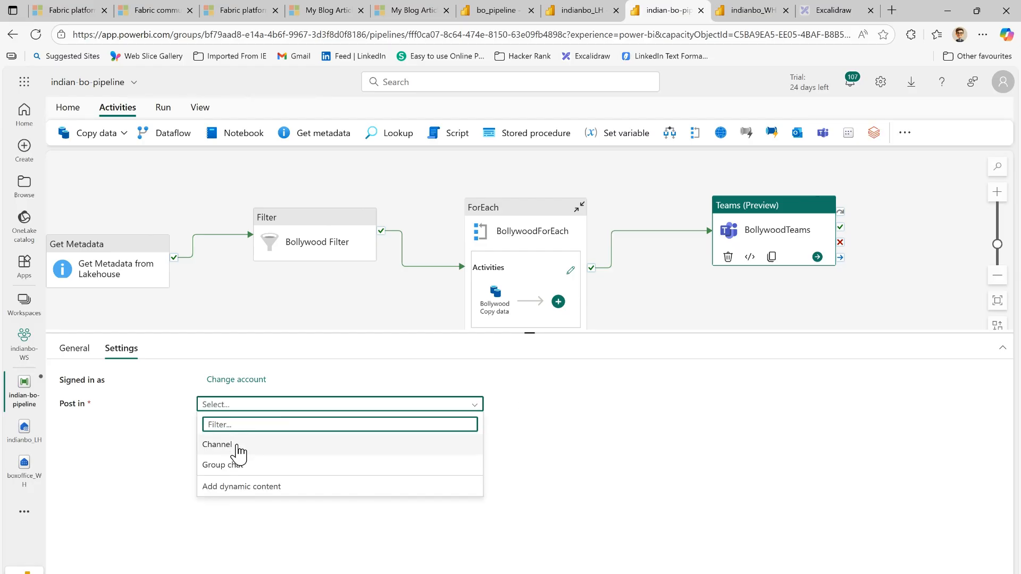
click(226, 447)
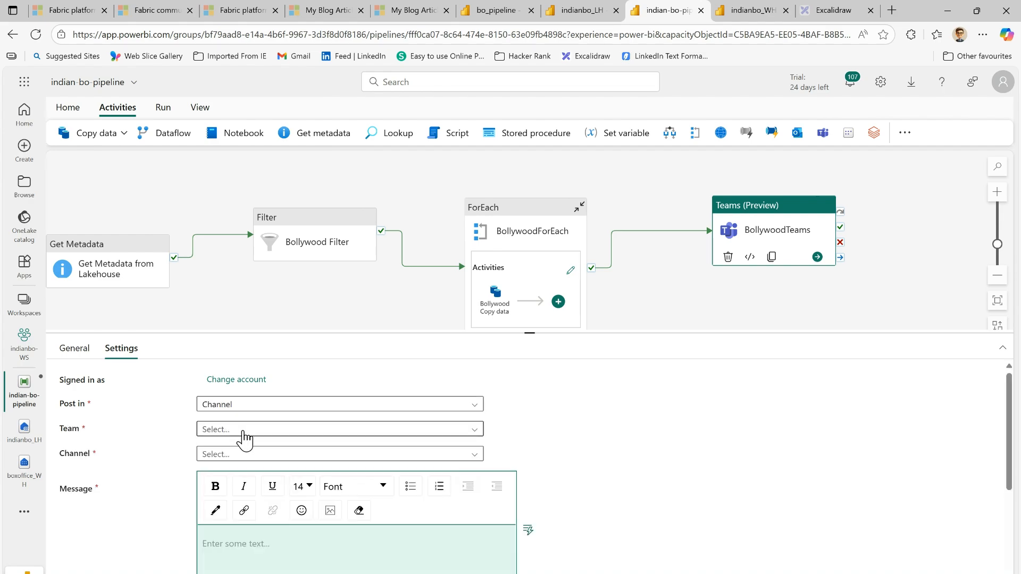
click(245, 435)
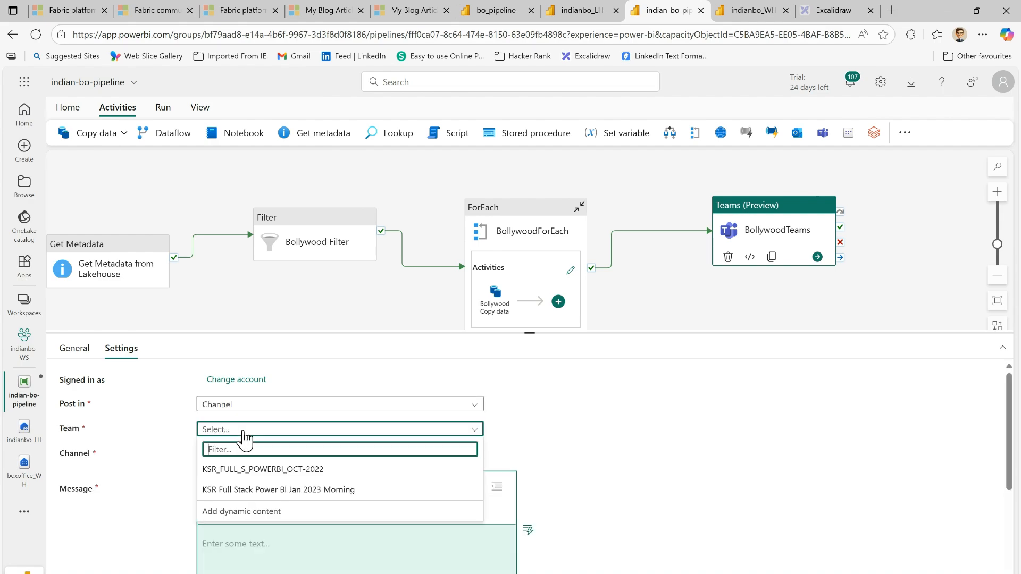
click(290, 471)
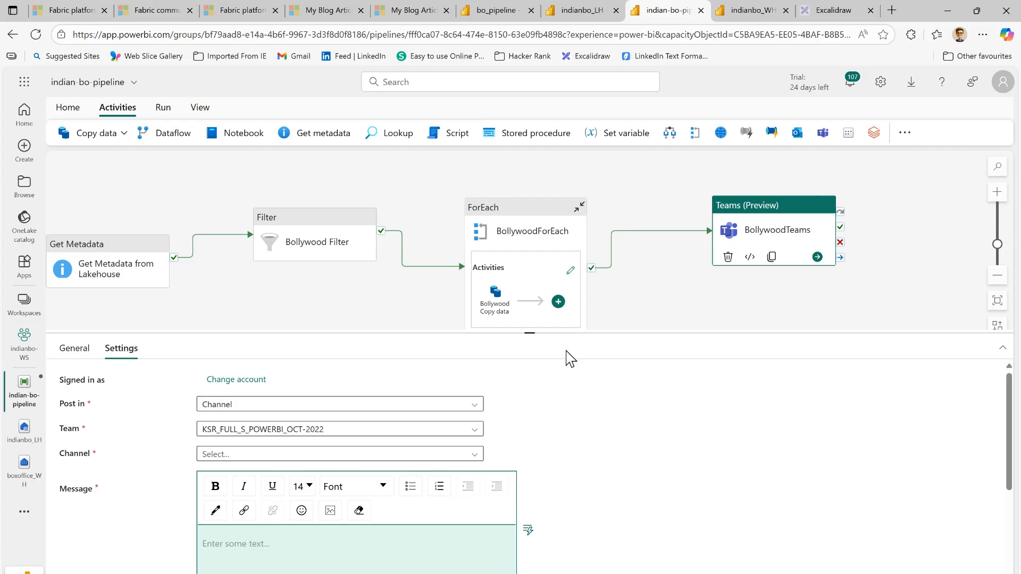
drag(527, 331, 529, 243)
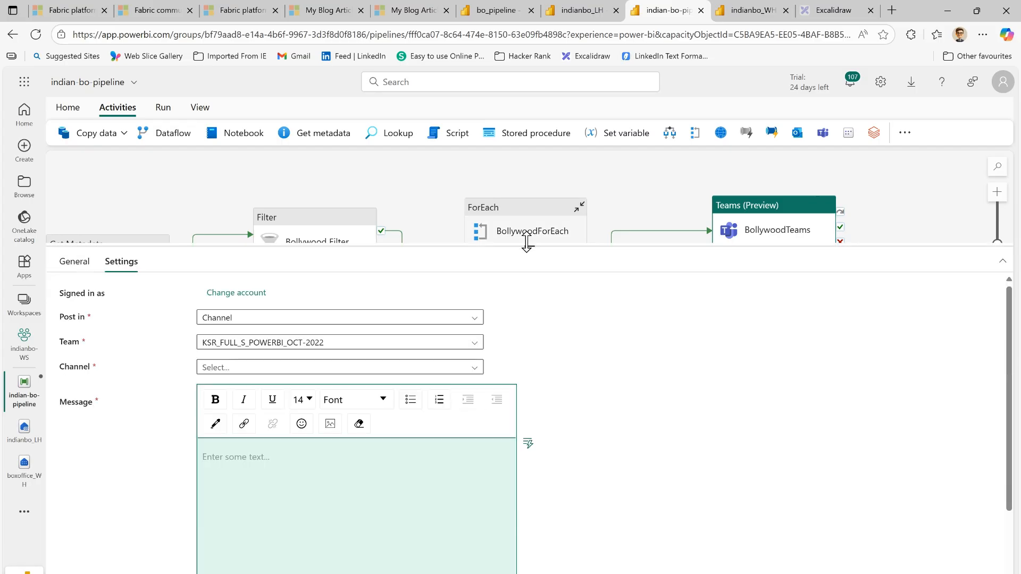
click(250, 366)
click(250, 424)
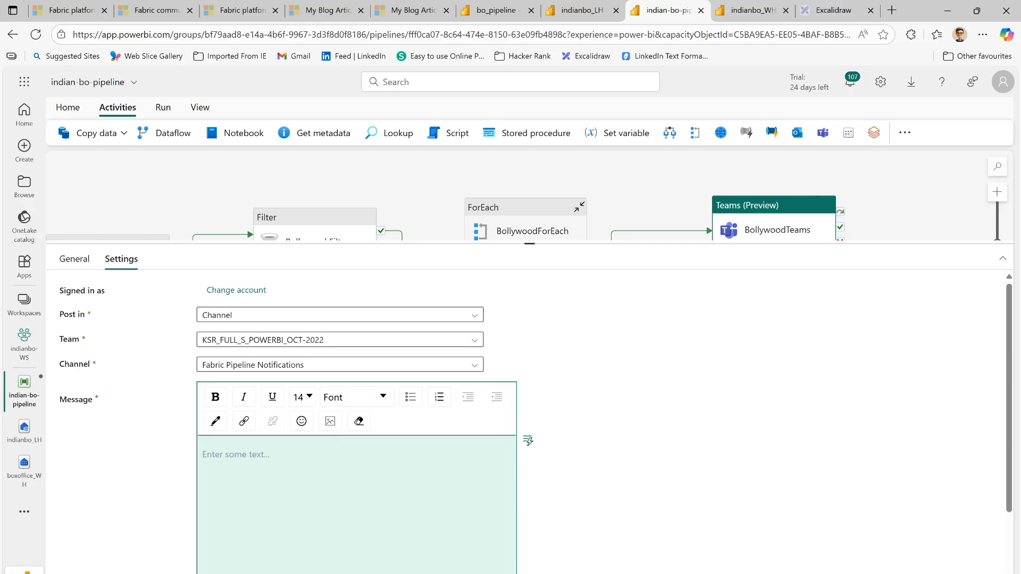
- Copy the drafted Bollywood pipeline success message from Notepad++ into the Teams activity's message body
key(alt+Tab)
drag(158, 334, 47, 185)
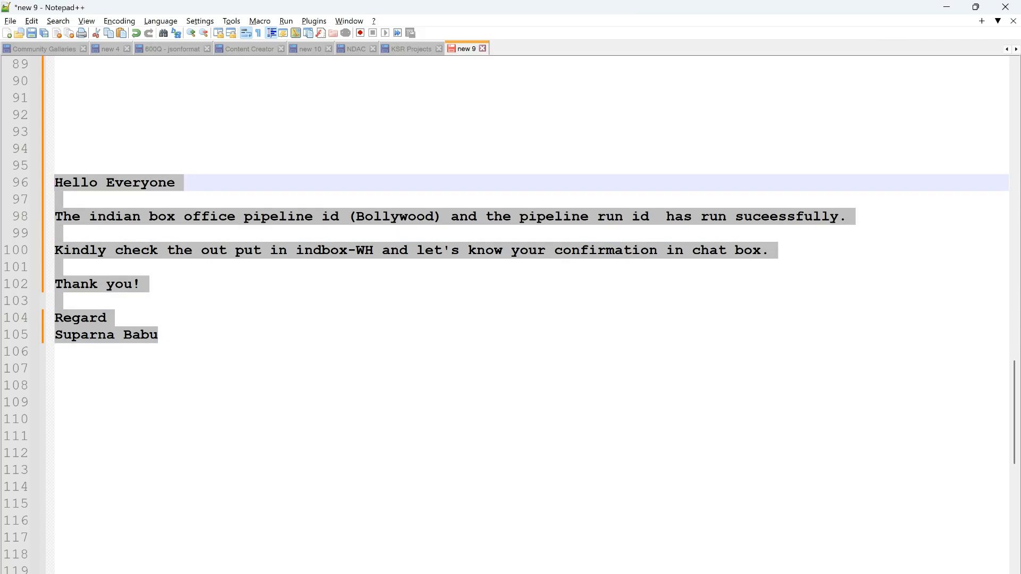
key(alt+Tab)
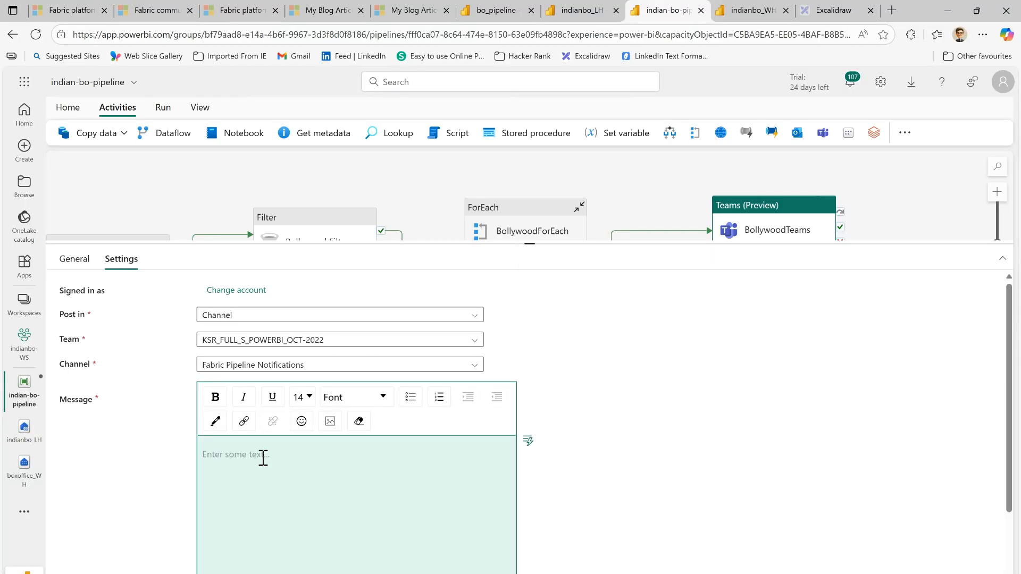
click(263, 456)
key(ctrl+v)
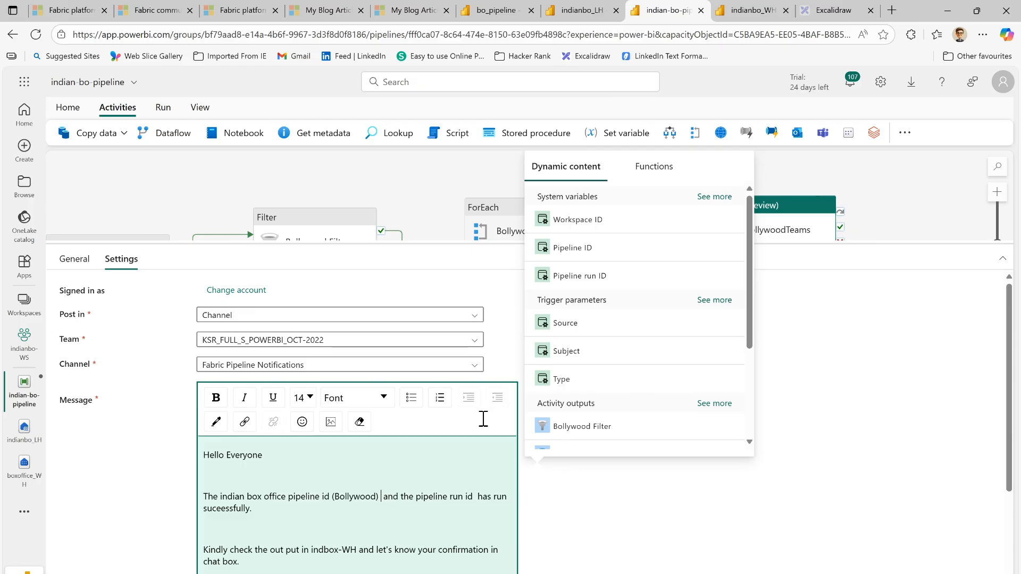
- Insert the Pipeline ID and Pipeline run ID variables after their labels in the message and make the word Bollywood bold
click(574, 247)
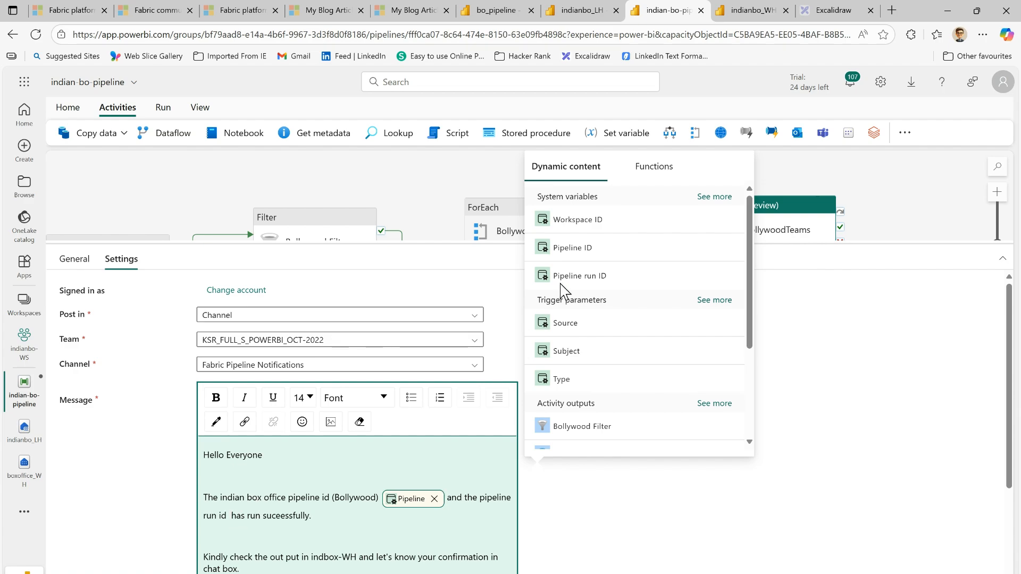
click(579, 286)
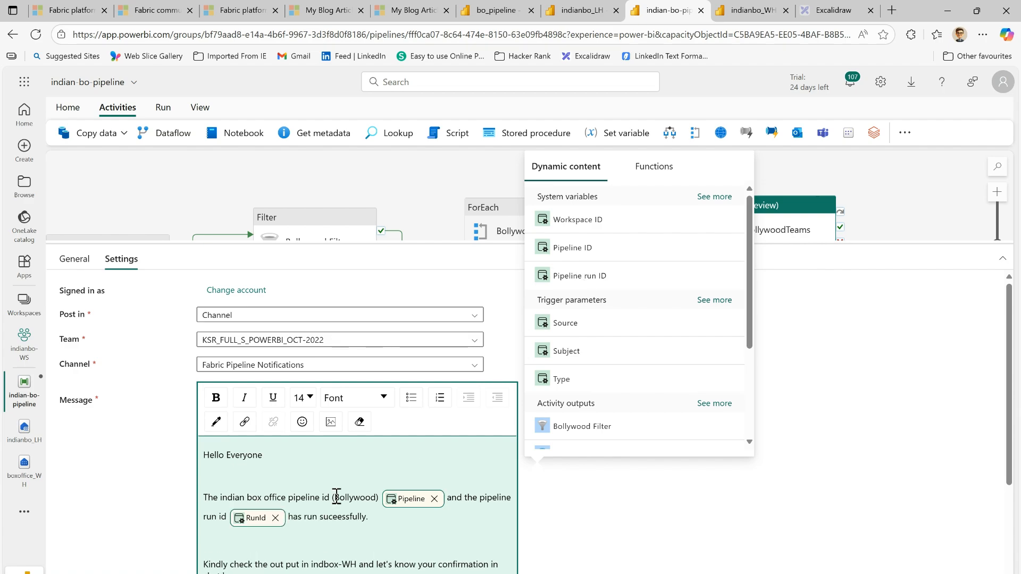
drag(336, 498, 376, 501)
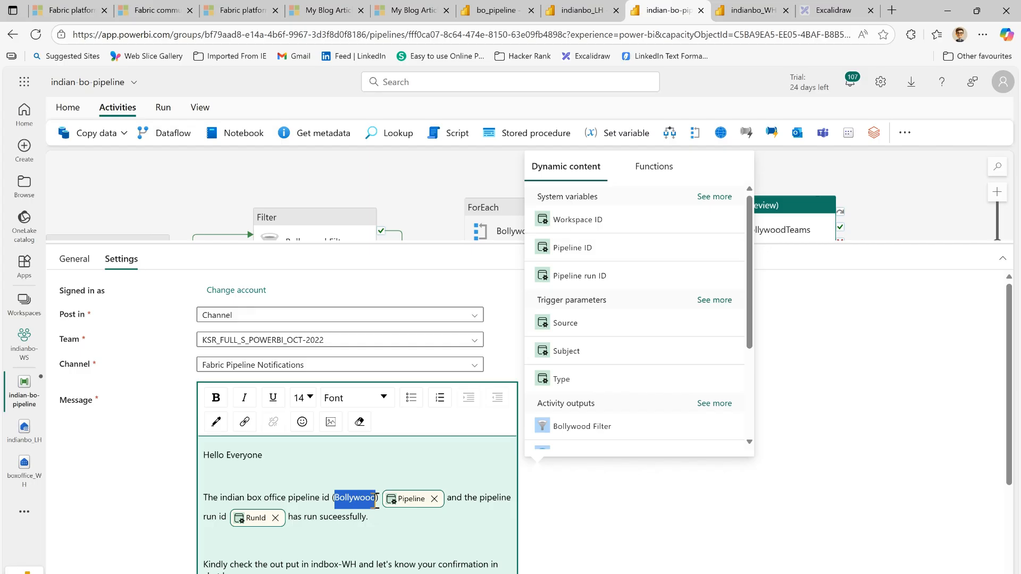
key(ctrl+b)
scroll(350, 542, down, 3)
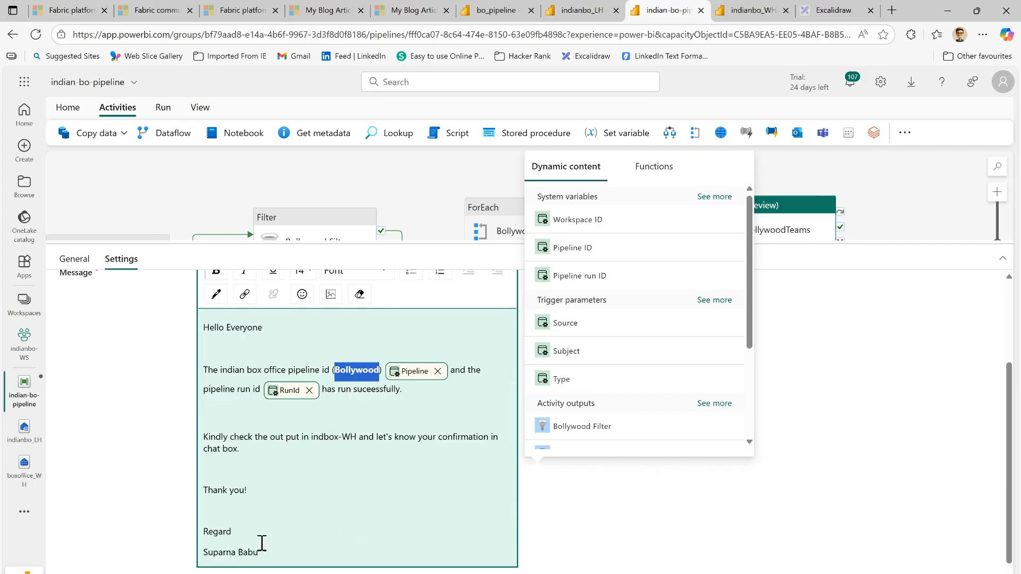
- Make the warehouse name indbox-WH bold in the BollywoodTeams message body
drag(312, 440, 358, 433)
key(ctrl+b)
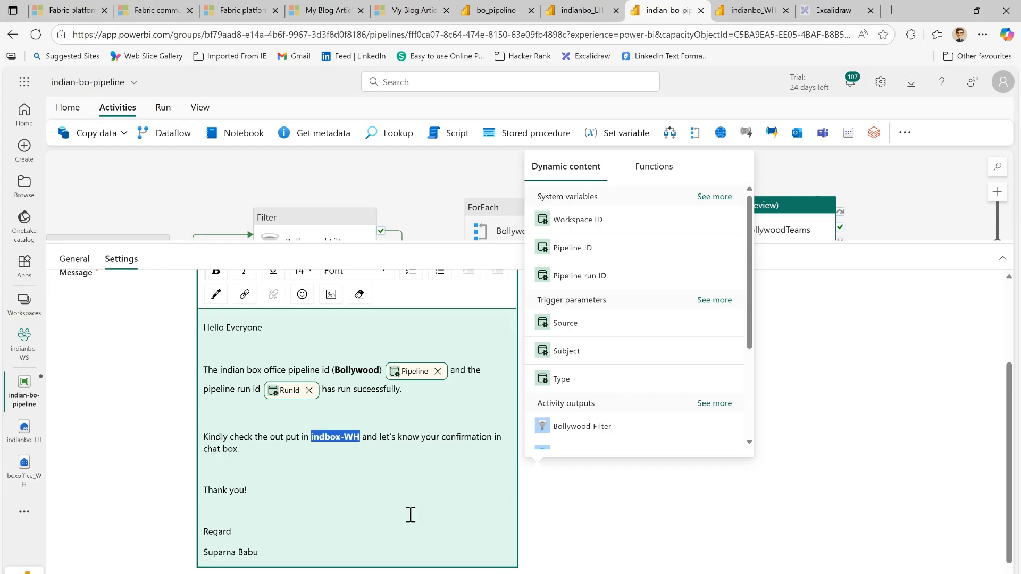
scroll(181, 508, down, 1)
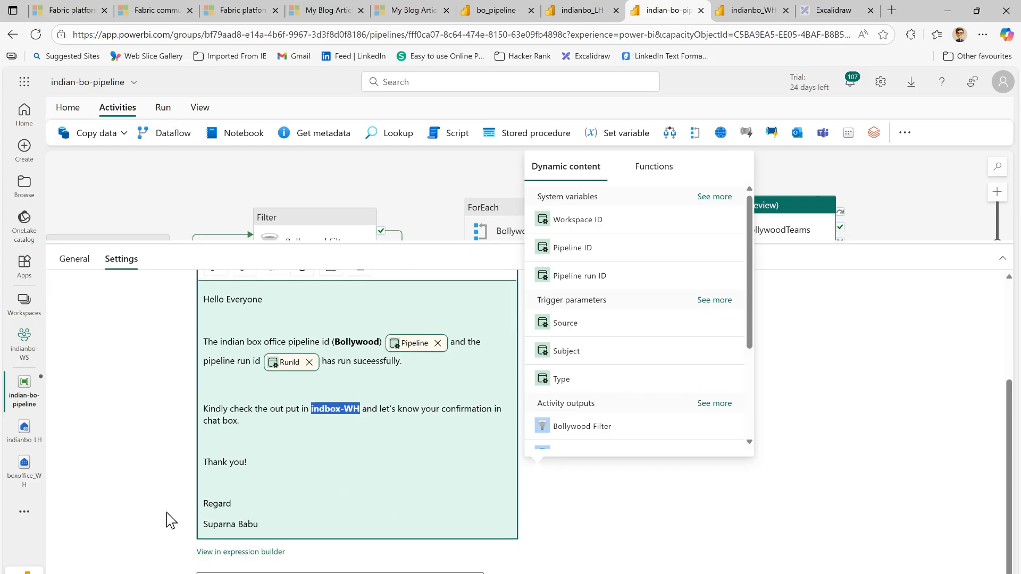
click(596, 523)
scroll(326, 448, up, 5)
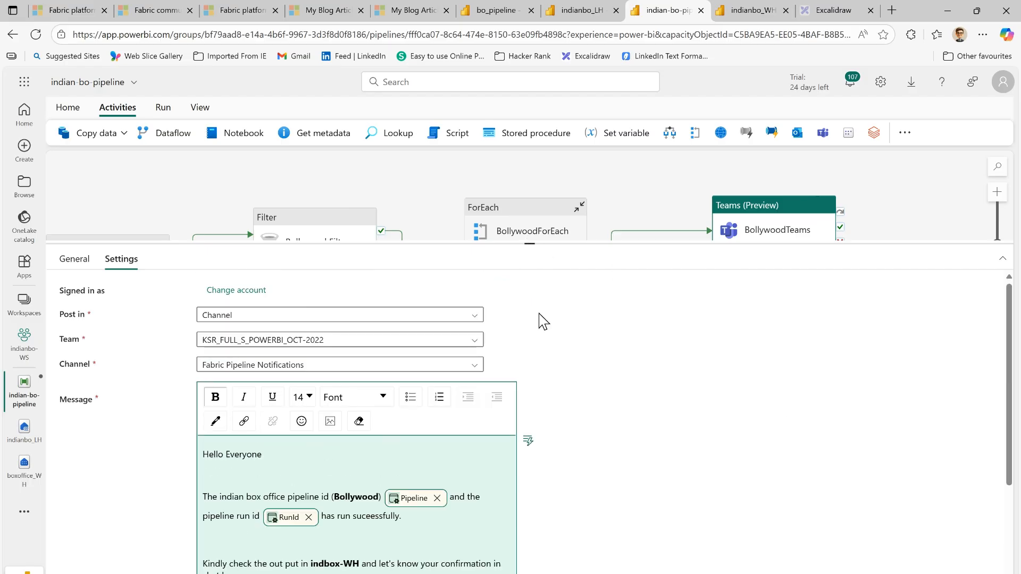
- Duplicate the Bollywood Filter activity and place the copy below the original on the pipeline canvas
drag(542, 244, 547, 381)
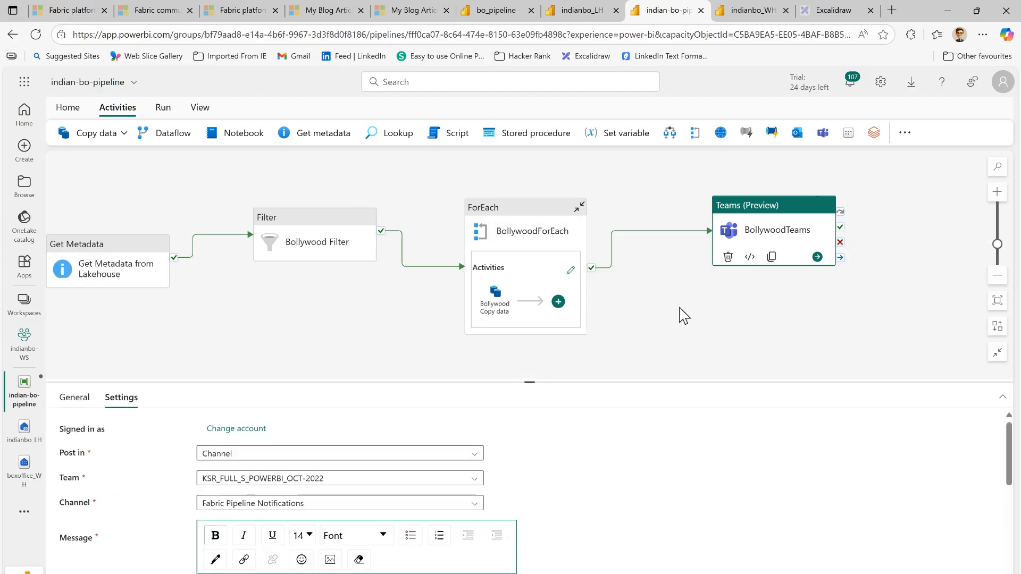
drag(680, 313, 719, 303)
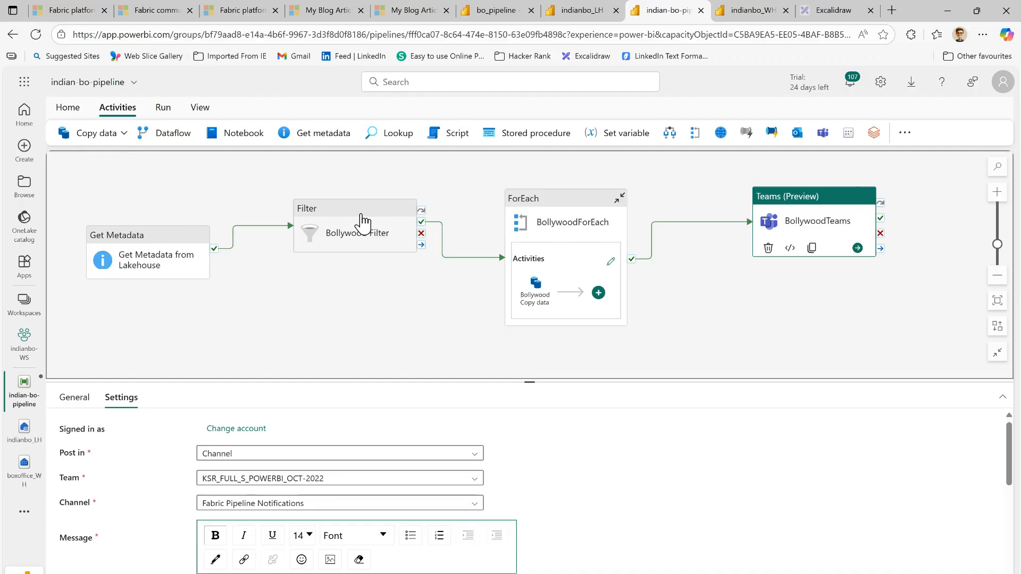
click(334, 211)
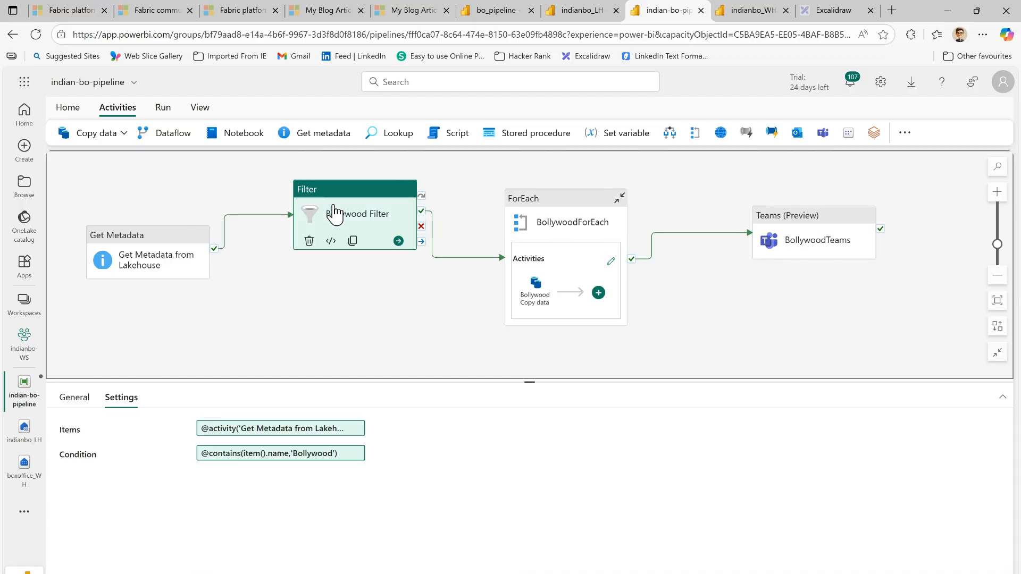
key(ctrl+c)
click(326, 321)
key(ctrl+v)
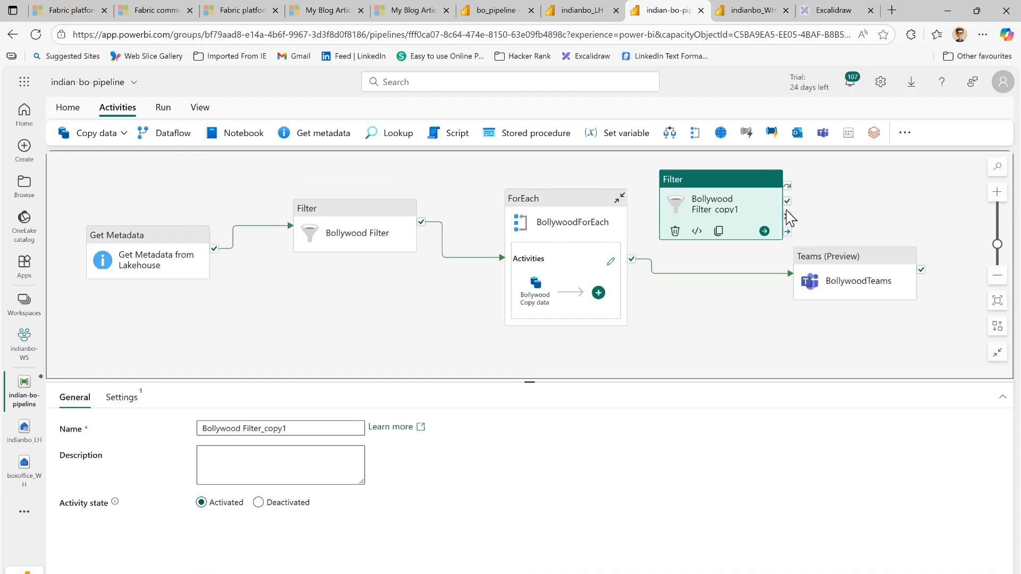
drag(722, 186, 346, 311)
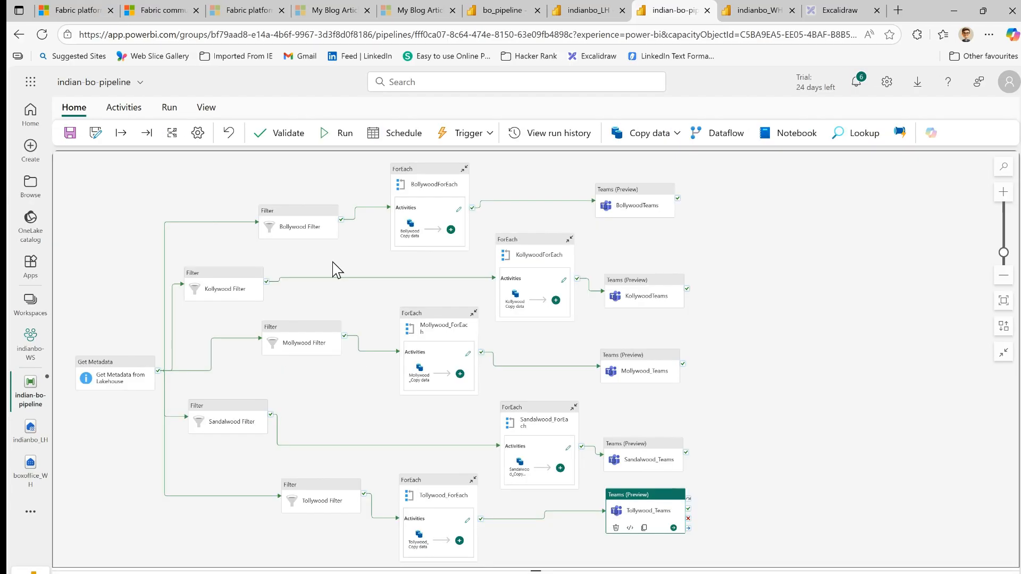
- Review the Kollywood branch: the filter condition, the ForEach items, the copy activity's source and destination, and the Teams activity
click(229, 283)
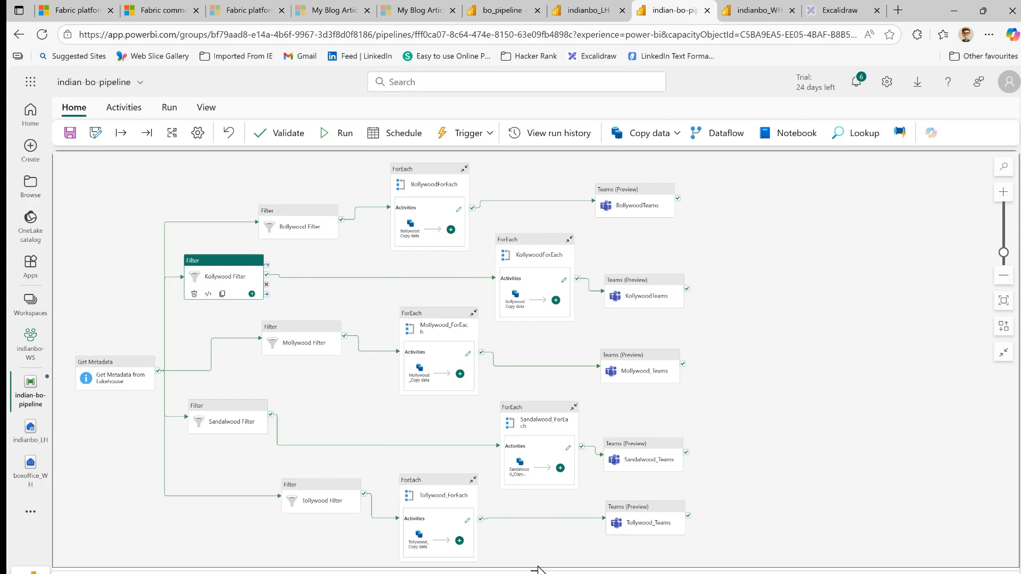
drag(536, 568, 529, 422)
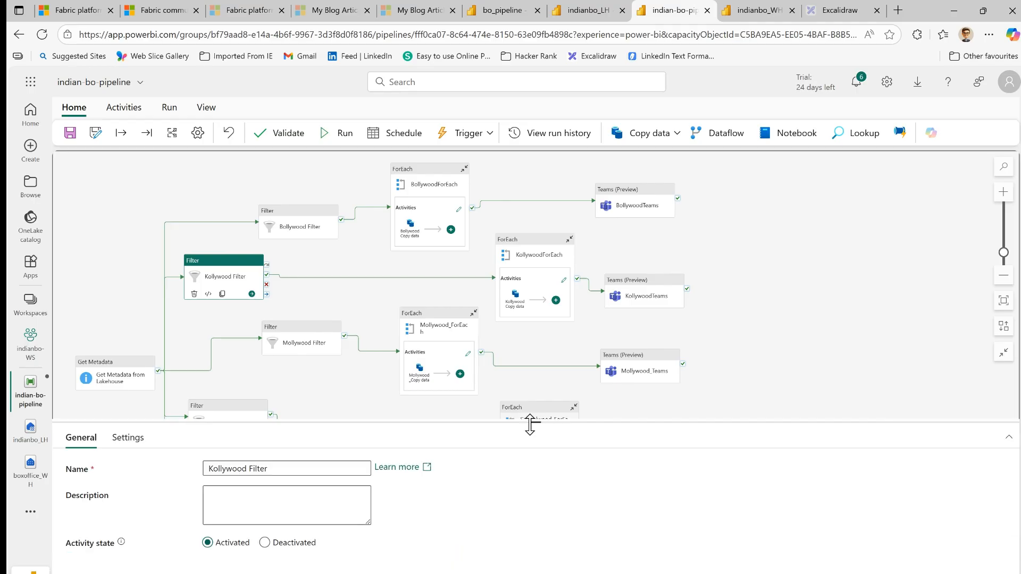
click(122, 442)
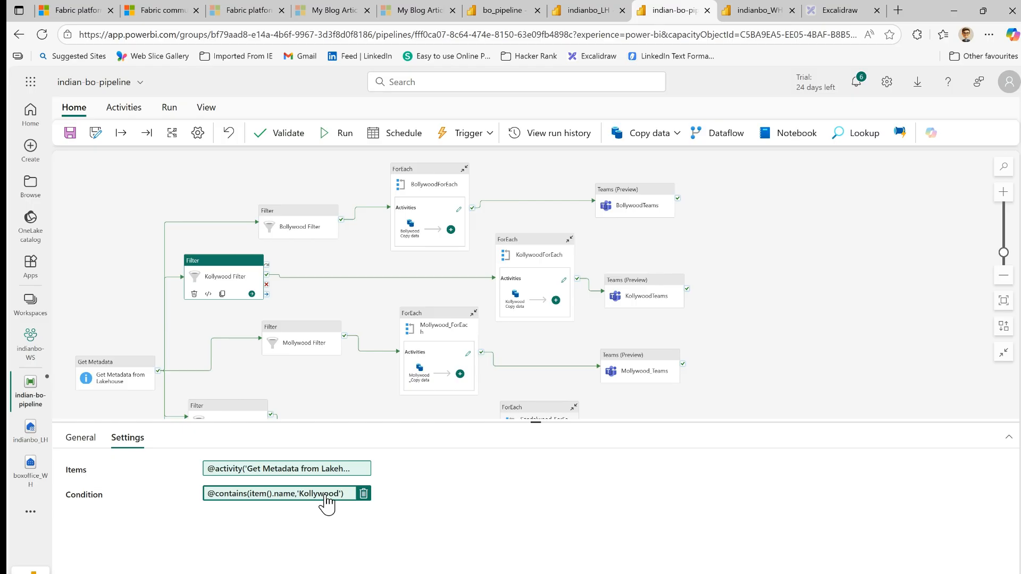
click(520, 243)
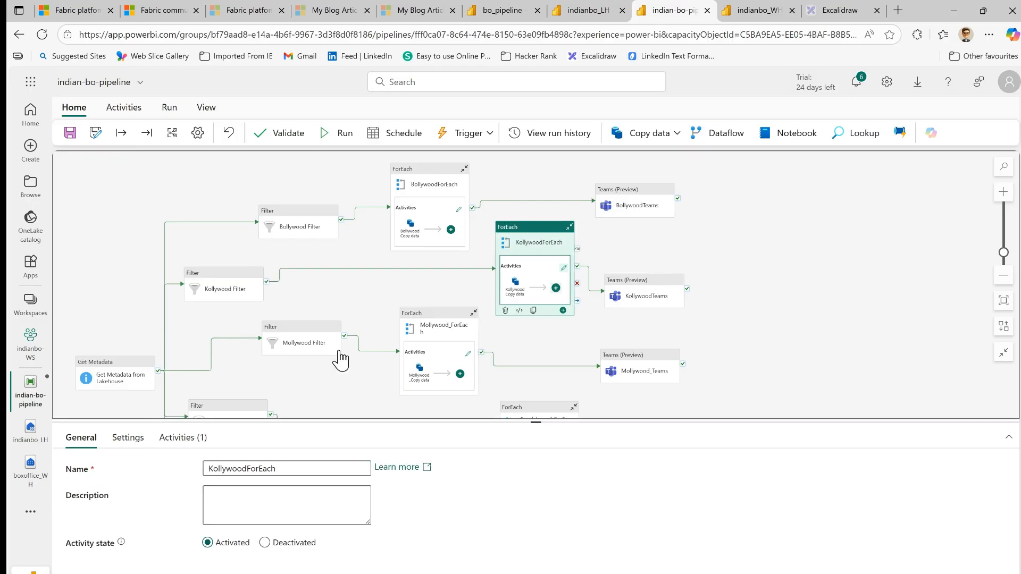
click(126, 438)
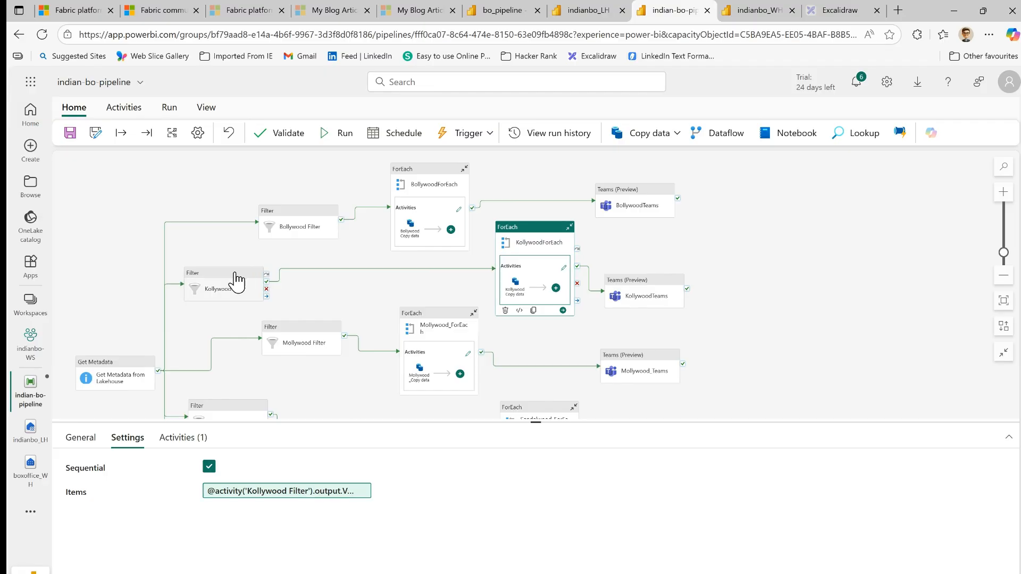
click(521, 293)
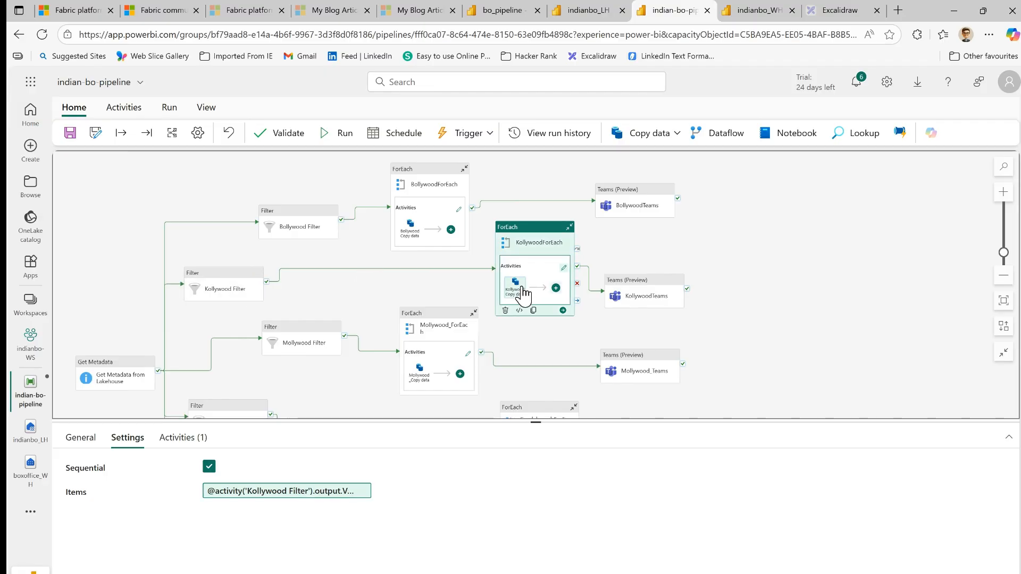
click(520, 291)
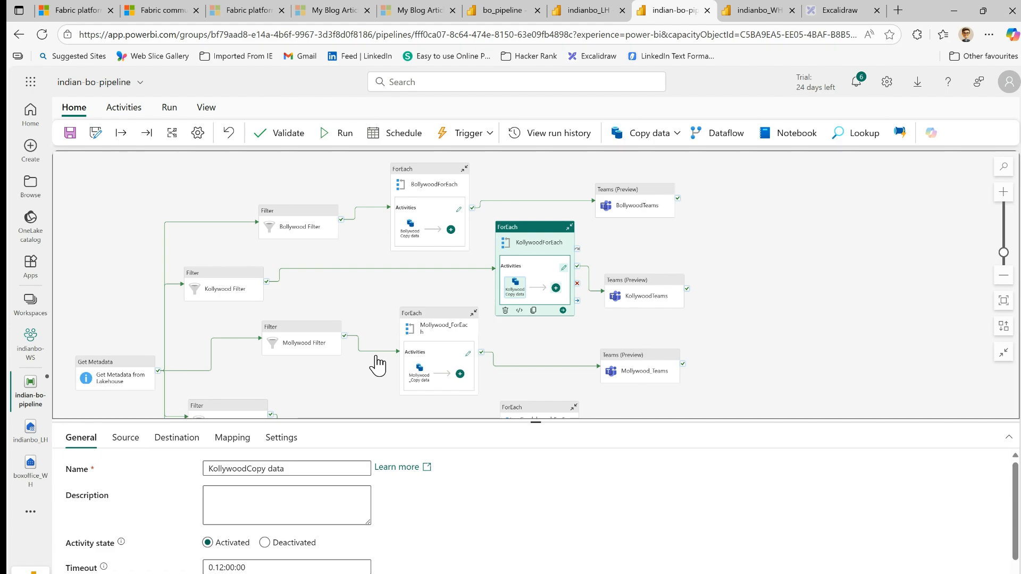
click(127, 437)
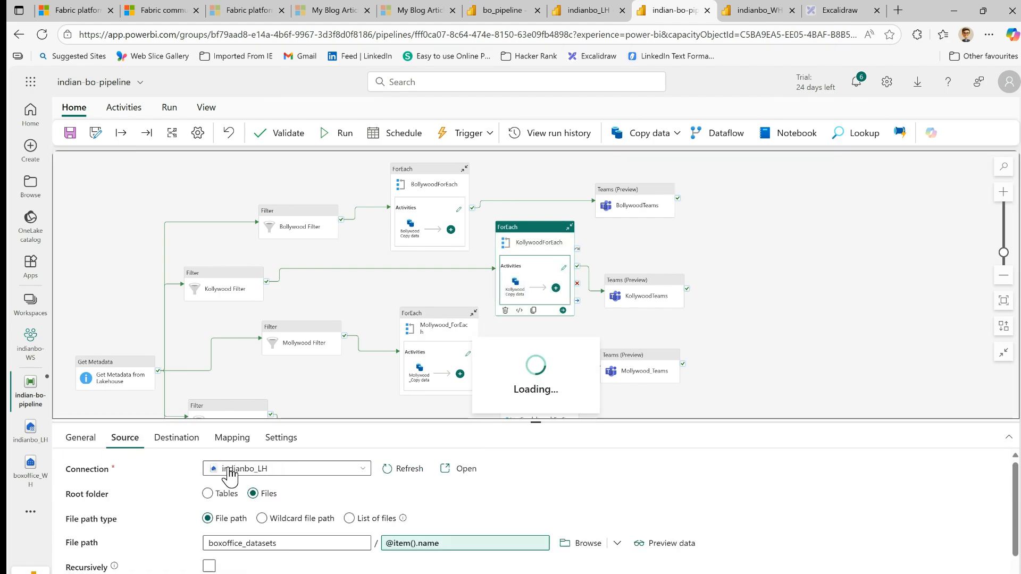
click(176, 445)
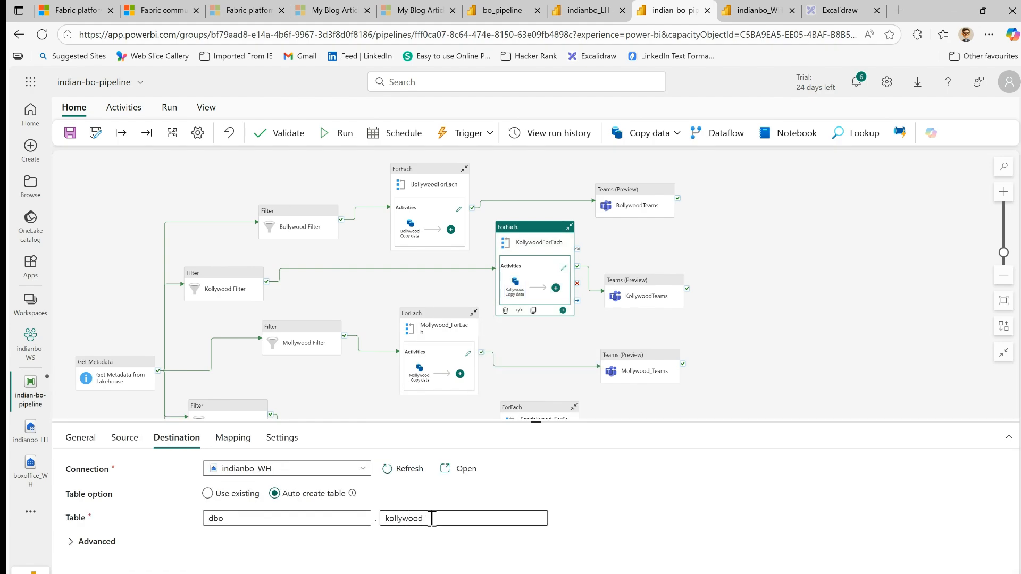
click(652, 288)
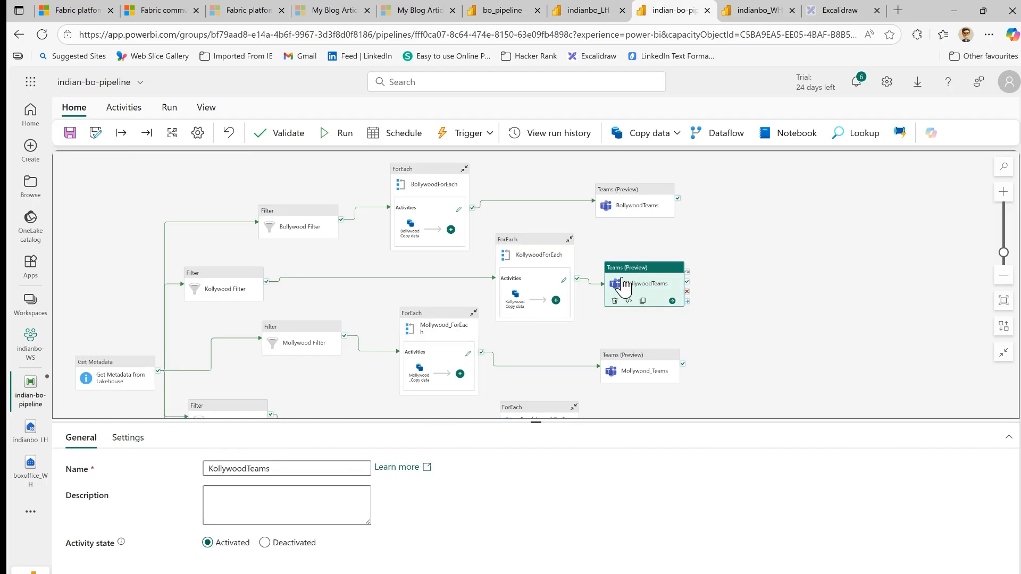
- Review the Mollywood branch: the filter condition, the ForEach items, and the copy activity's source and destination table
click(319, 334)
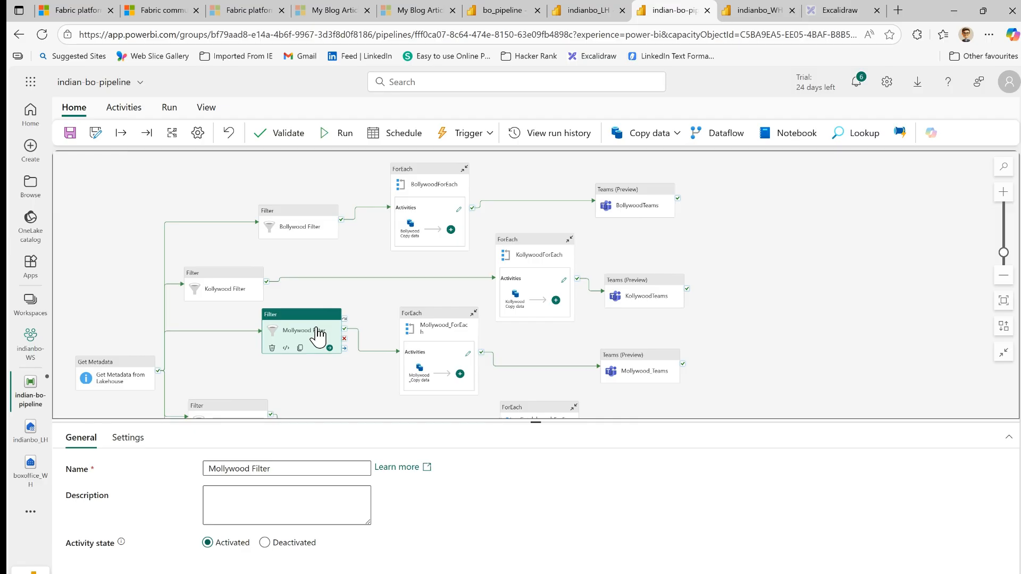
click(132, 445)
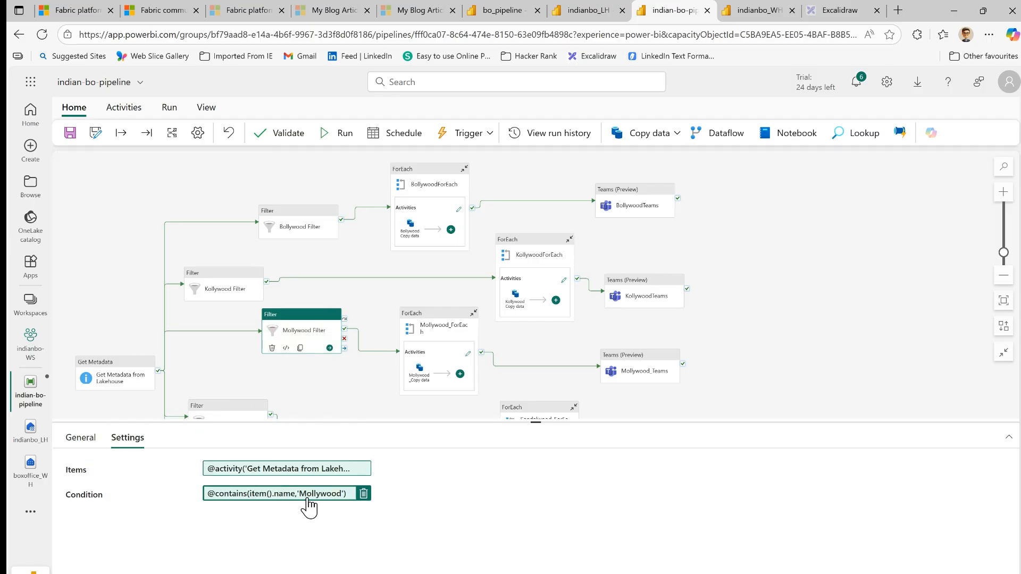
click(437, 320)
click(127, 439)
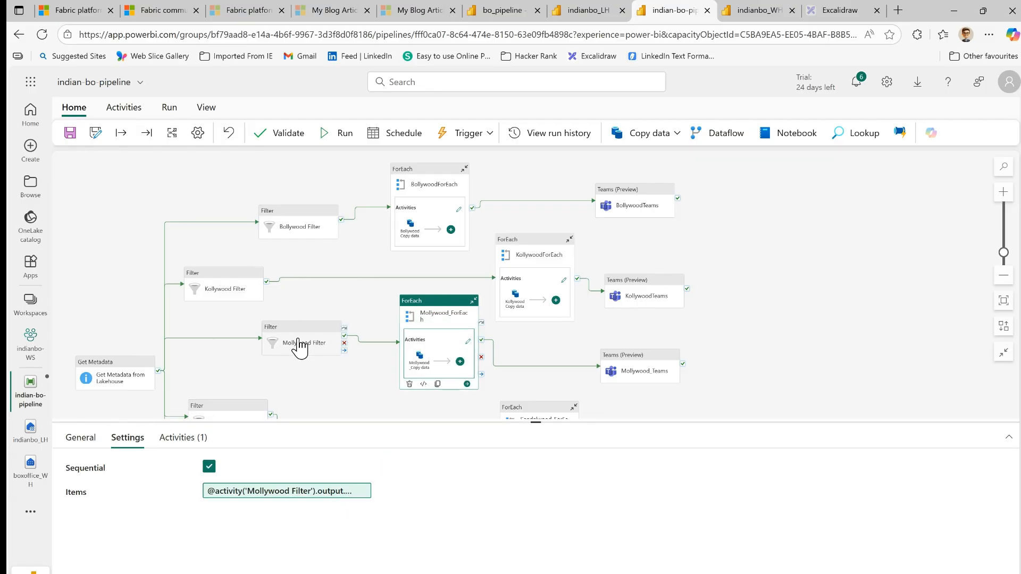
click(421, 366)
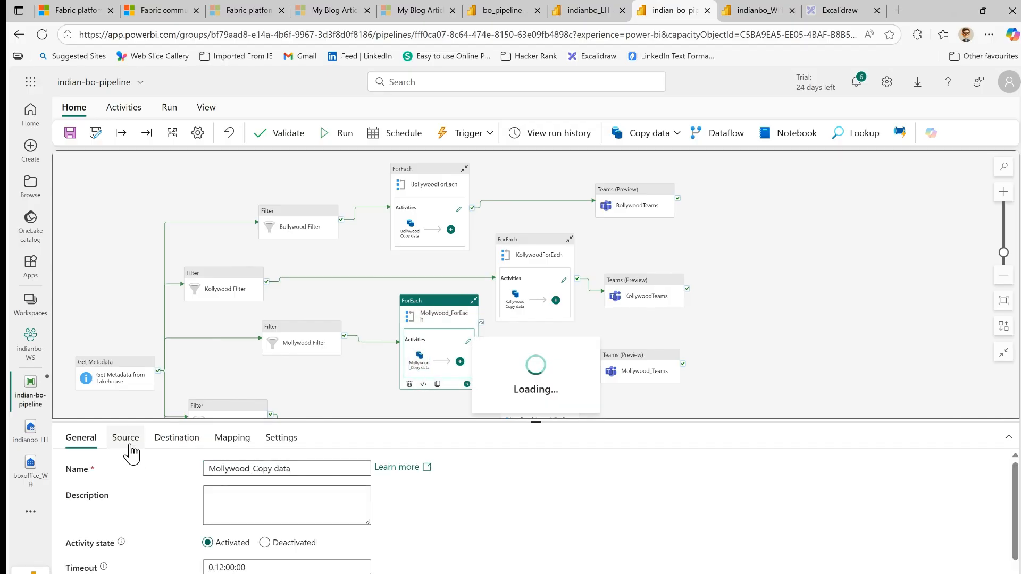
click(128, 439)
click(178, 438)
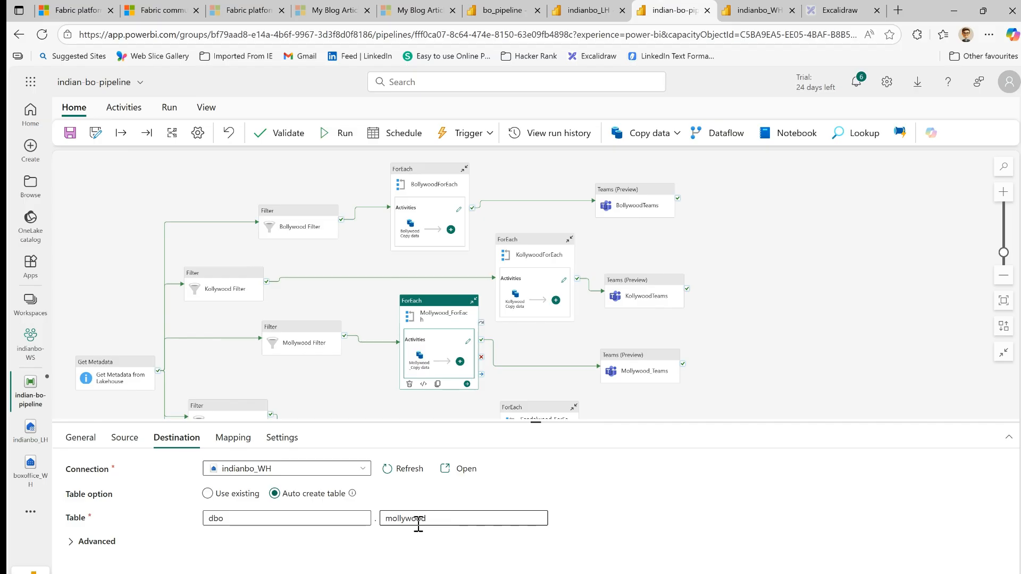
- Review the Sandalwood branch: the filter condition, the ForEach items, and the copy activity's source and destination table
scroll(404, 269, down, 3)
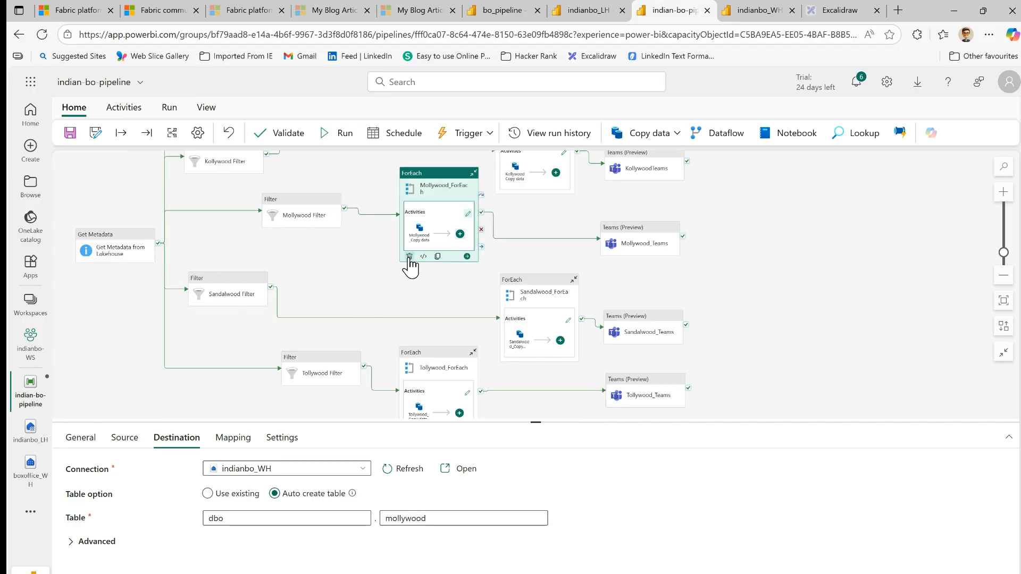
click(213, 293)
click(137, 444)
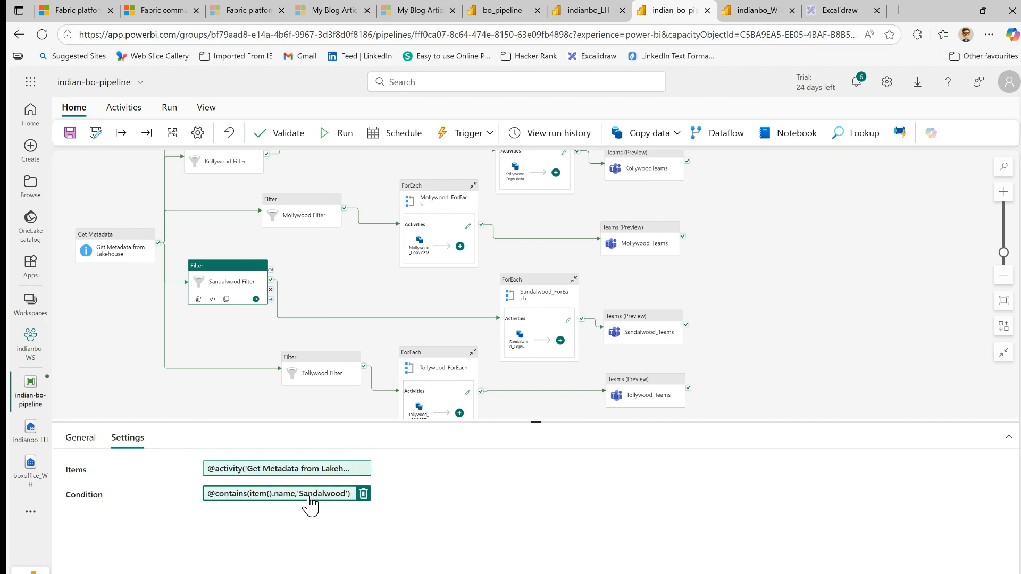
click(514, 291)
click(127, 440)
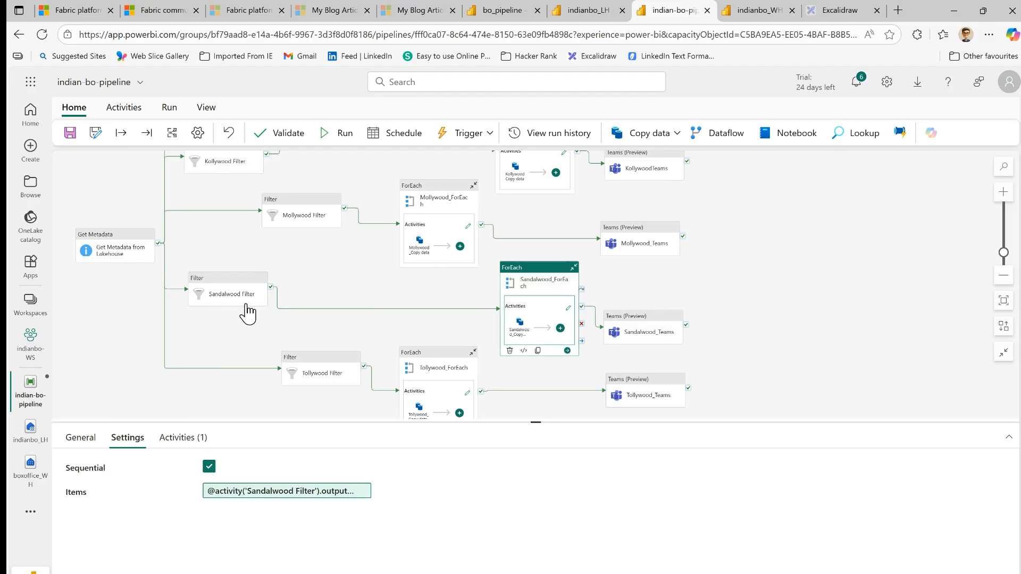
click(520, 328)
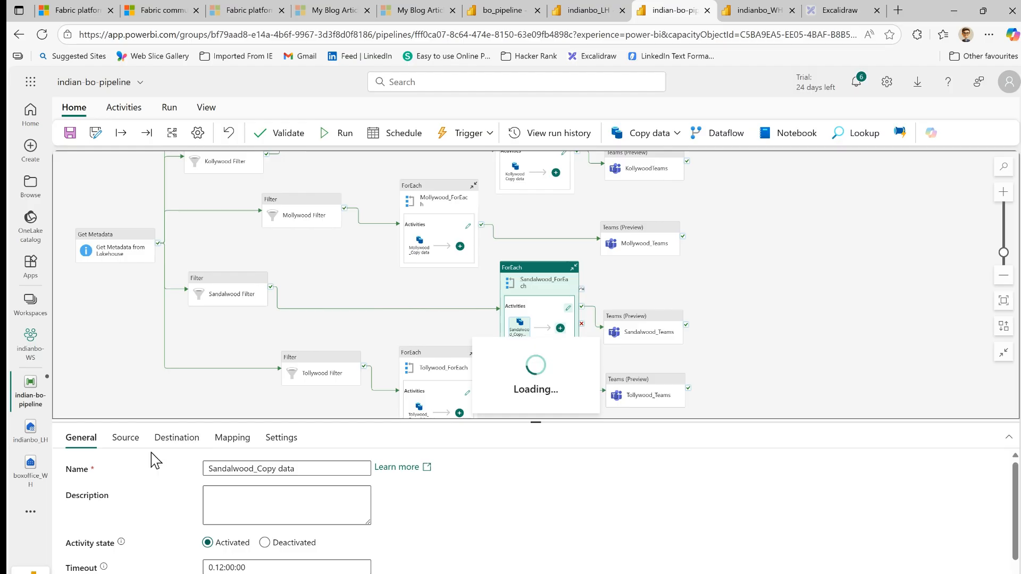
click(137, 444)
click(177, 442)
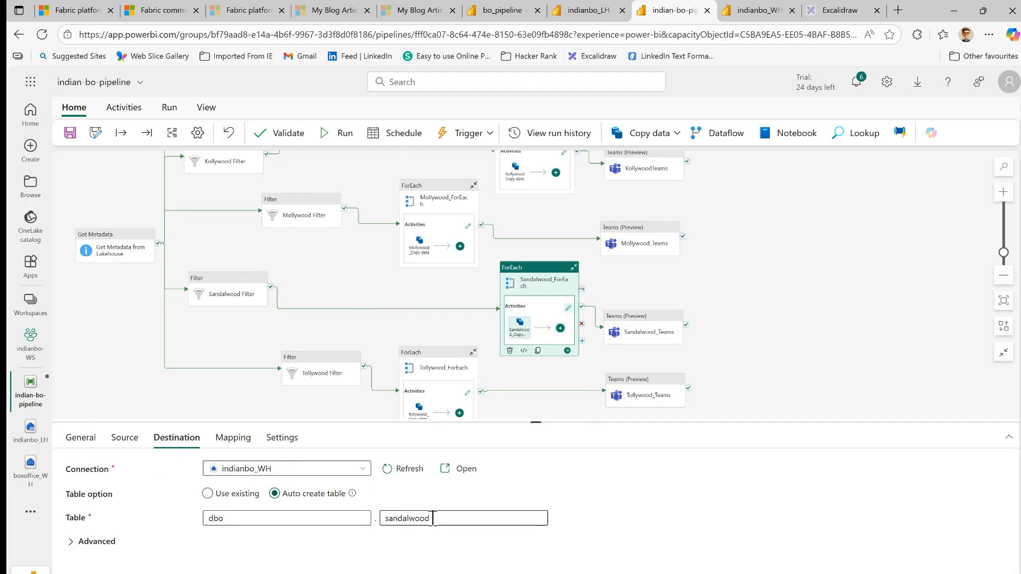
- Review the Tollywood branch: the filter condition, the ForEach items, and the copy activity's source and destination table
click(322, 361)
click(139, 445)
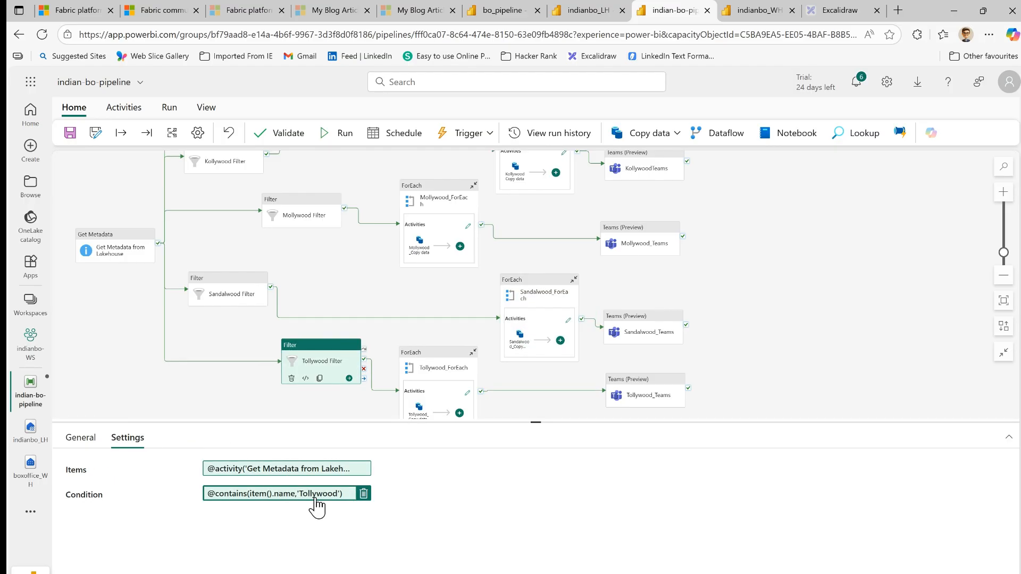
click(425, 364)
click(128, 437)
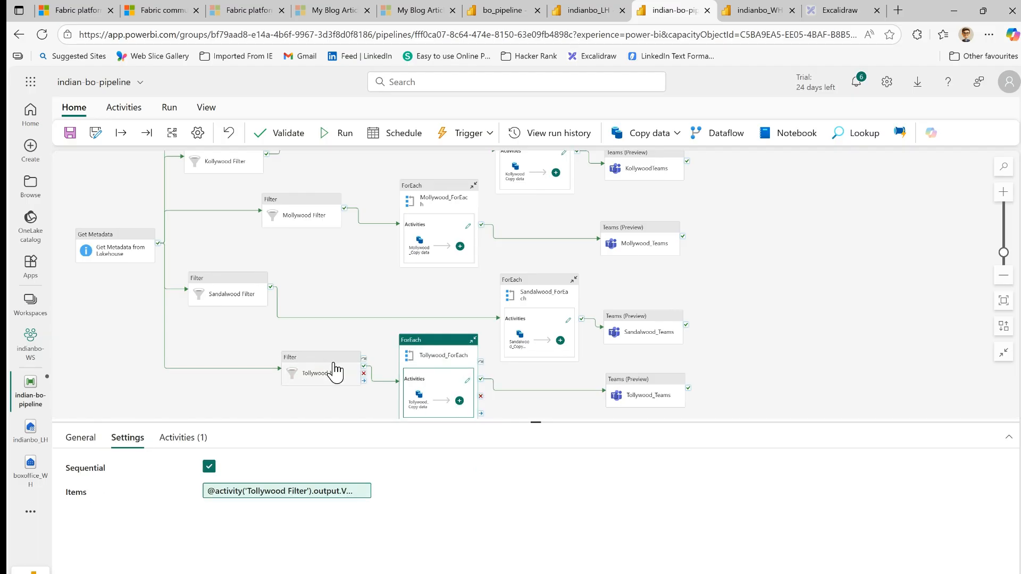
click(421, 404)
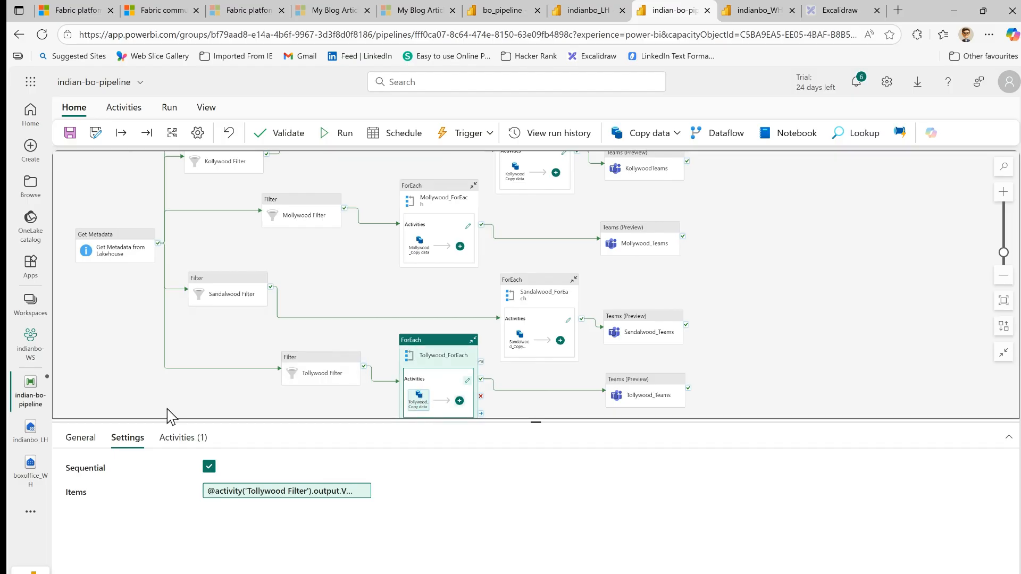
click(125, 439)
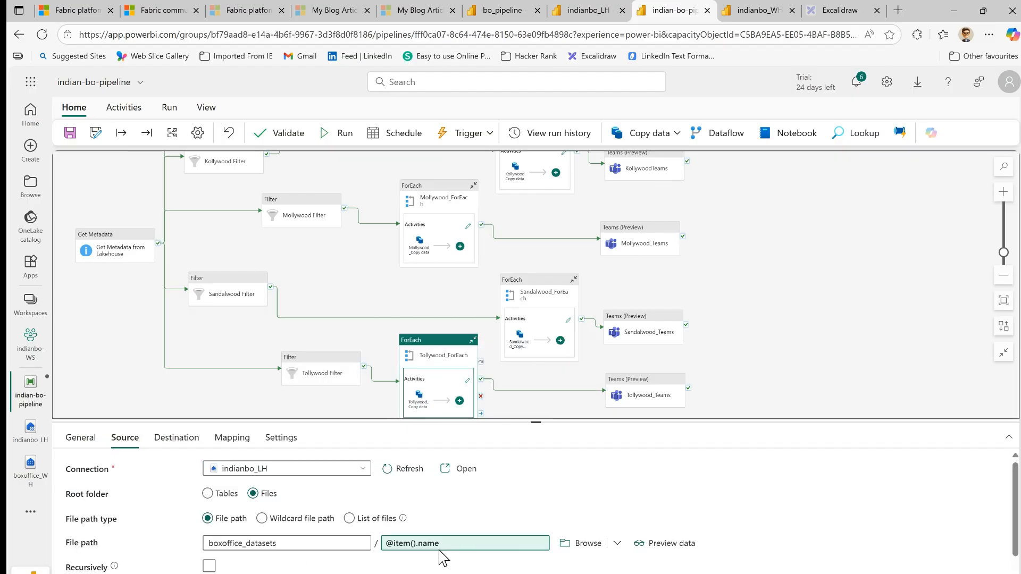
click(179, 439)
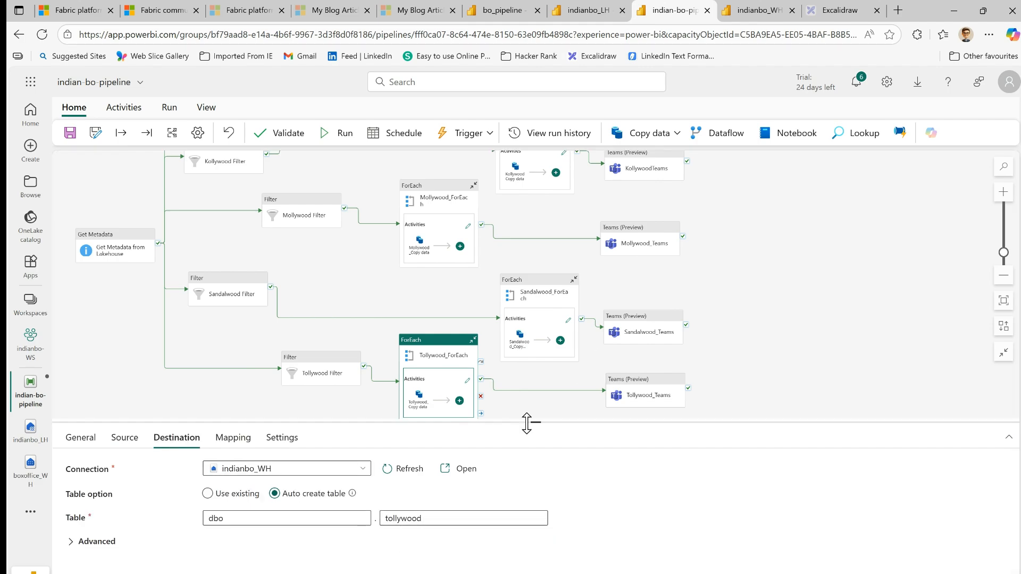
drag(535, 422, 536, 471)
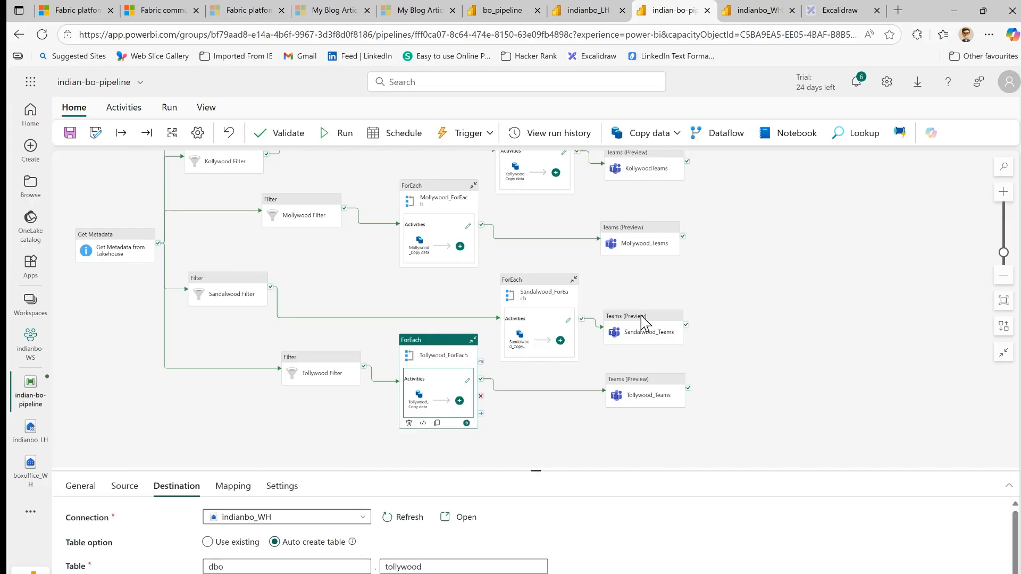
scroll(645, 298, up, 3)
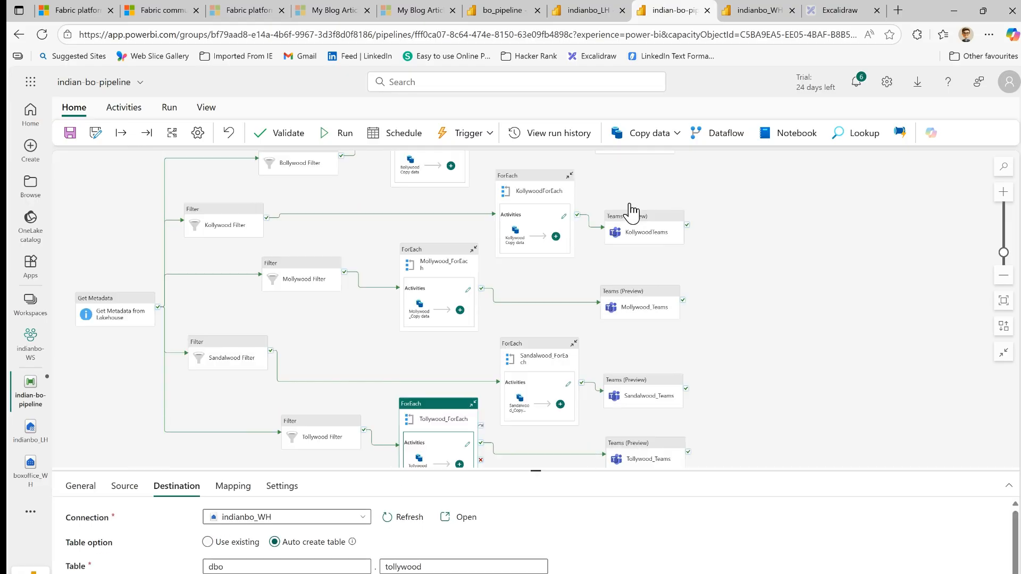
- Check the posts in the Fabric Pipeline Notifications channel in Teams and return to the pipeline in the browser
scroll(632, 211, down, 3)
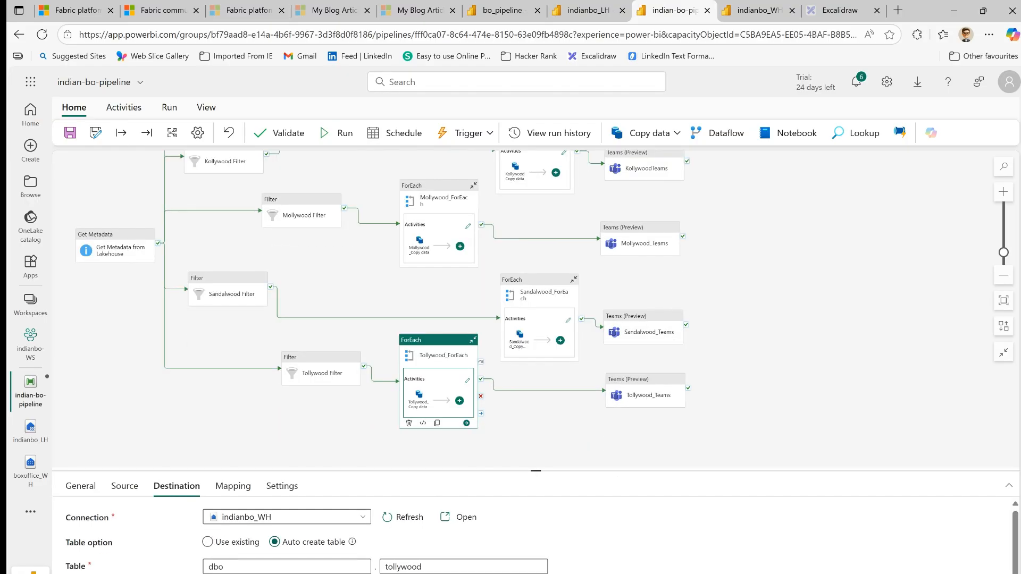
key(alt+Tab)
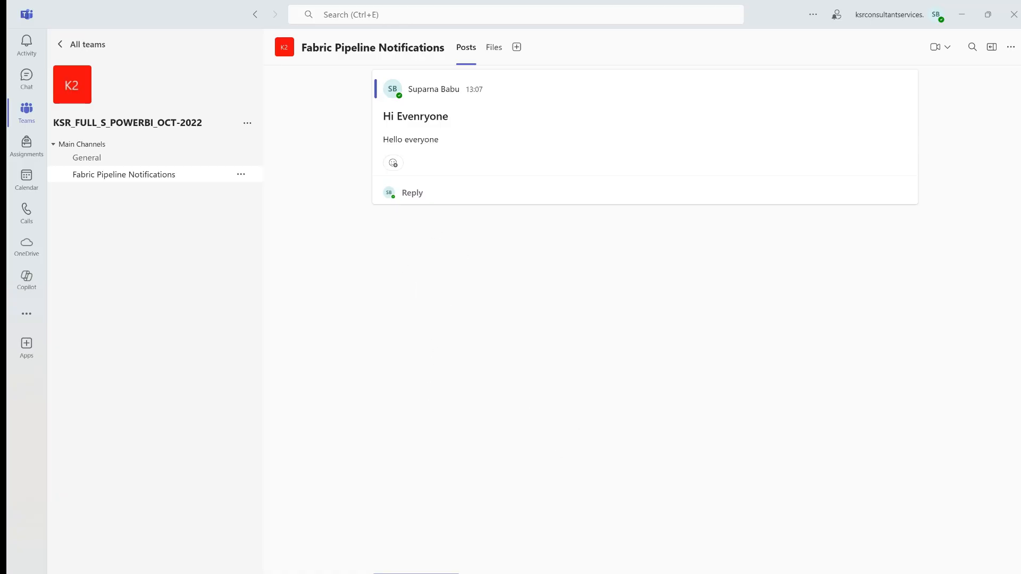
key(alt+Tab)
scroll(805, 303, up, 1)
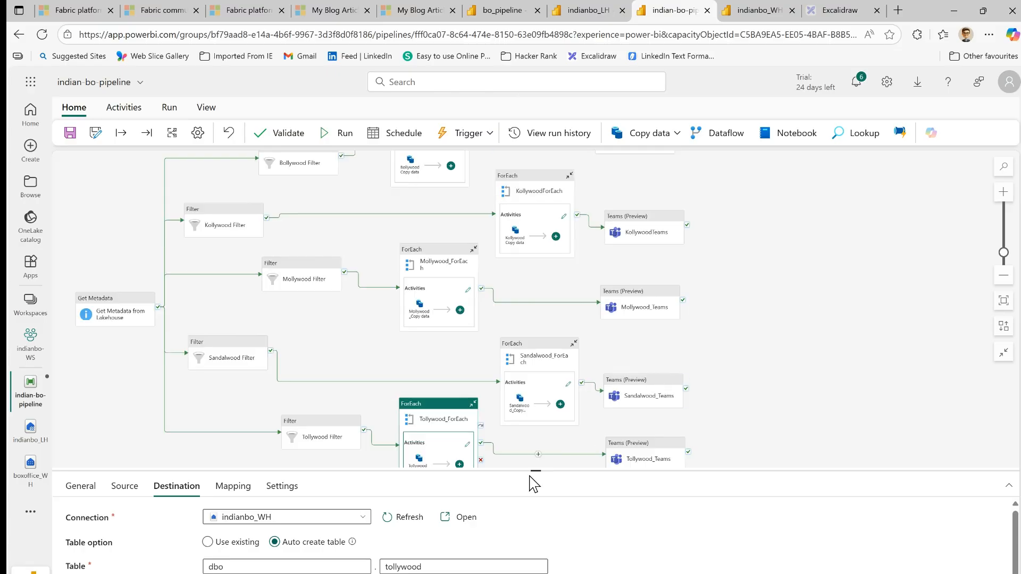
- Enlarge the pipeline canvas, shift the KollywoodTeams activity slightly beside its ForEach, and save the pipeline
drag(531, 470, 545, 545)
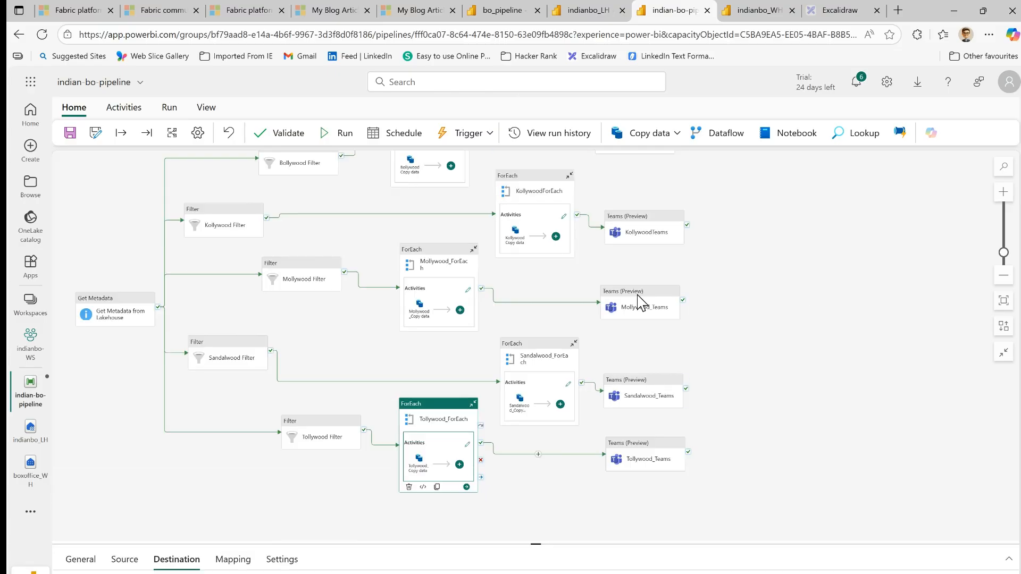
click(663, 228)
scroll(661, 269, up, 1)
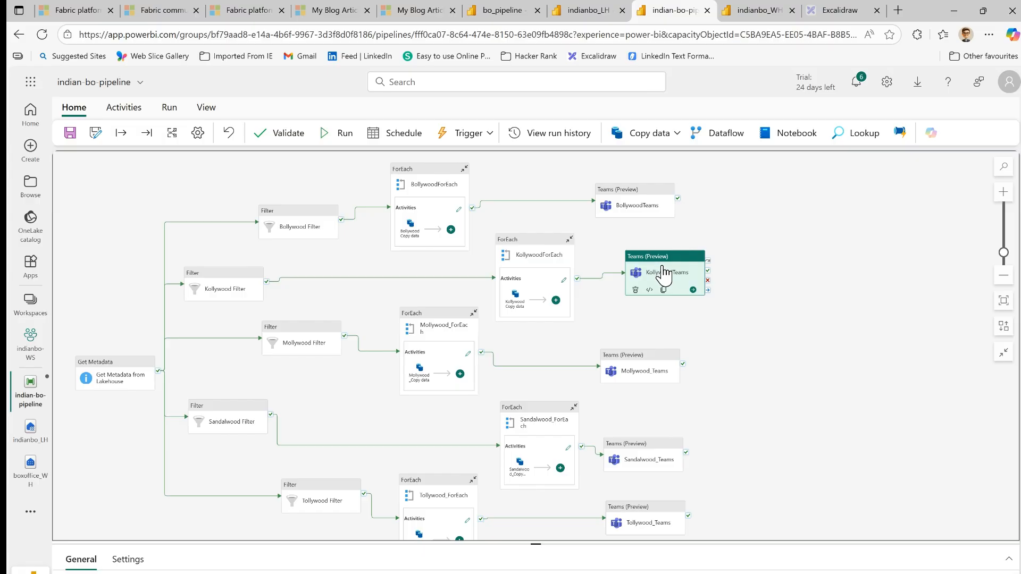
scroll(663, 272, down, 1)
scroll(577, 298, up, 1)
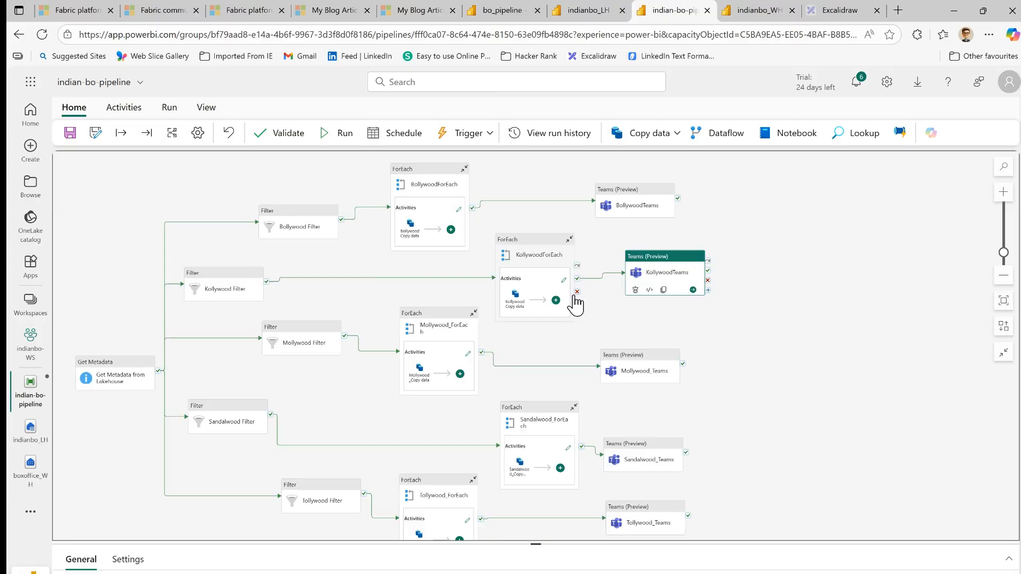
click(71, 136)
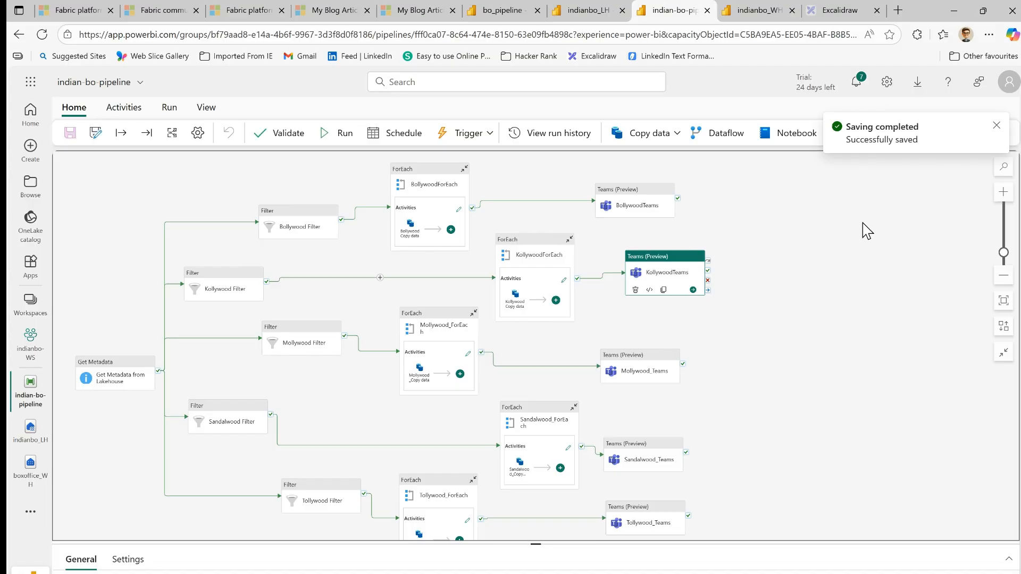
- Run indian-bo-pipeline and enlarge the output area that lists its activity runs
drag(538, 544, 582, 325)
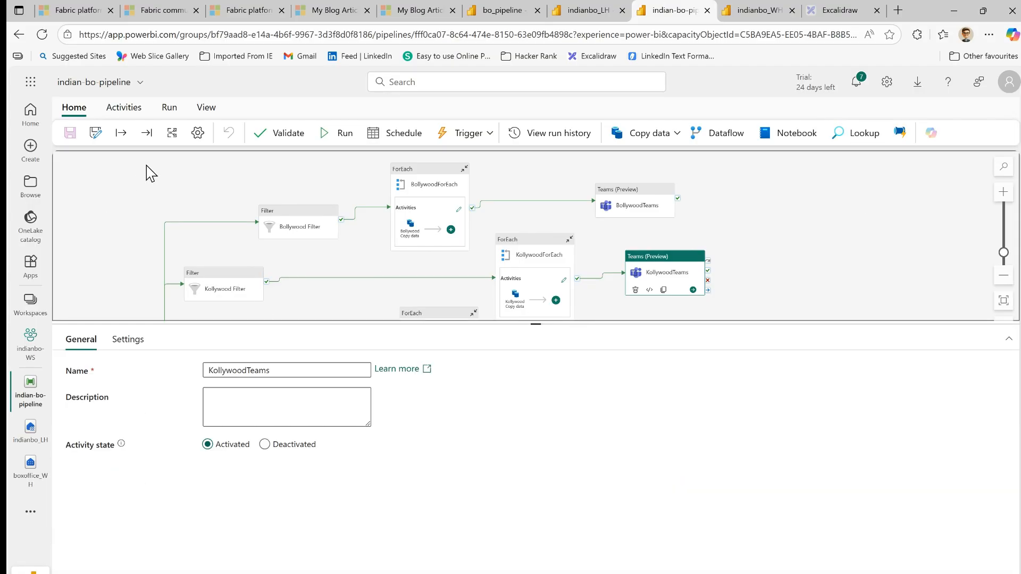
click(343, 135)
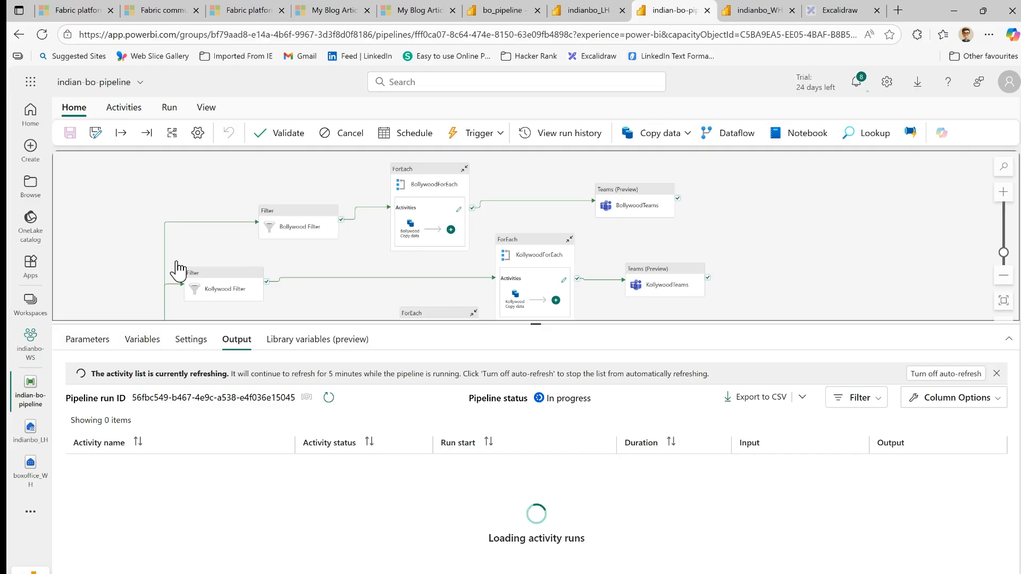
scroll(132, 267, down, 1)
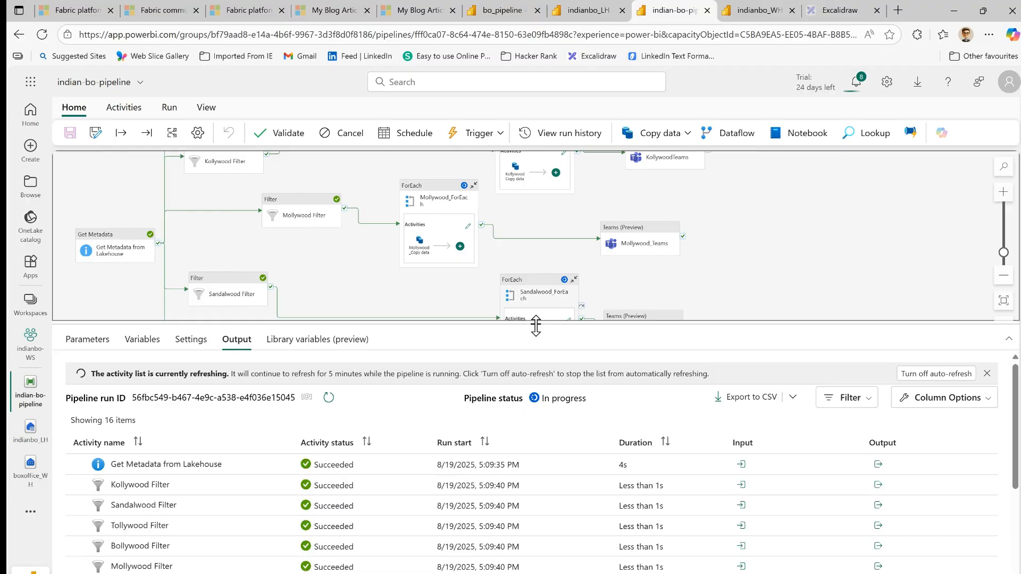
drag(536, 326, 536, 257)
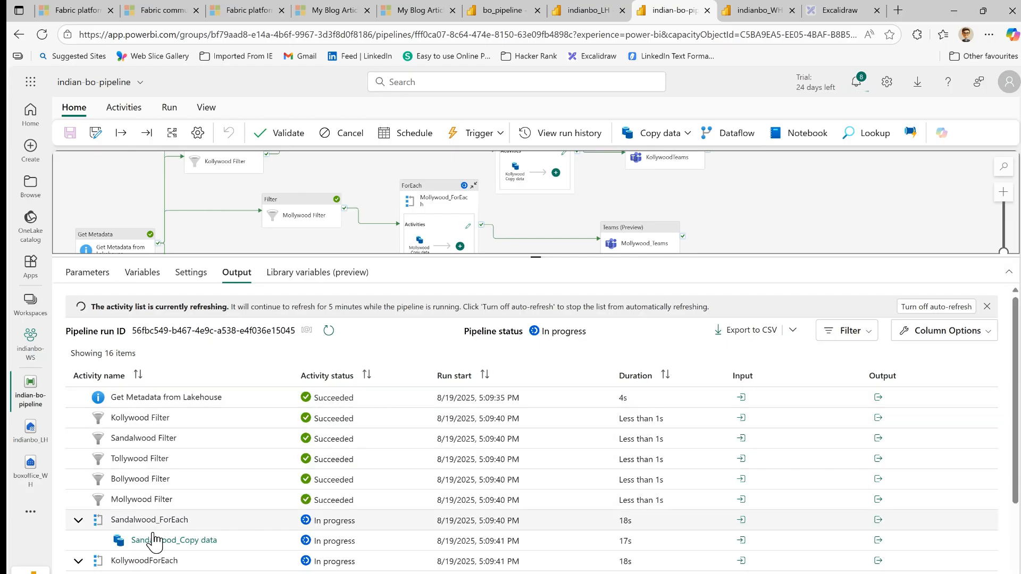
- Monitor the filter, ForEach and copy activity statuses of the running pipeline, enlarging and refreshing the run list
scroll(175, 532, down, 3)
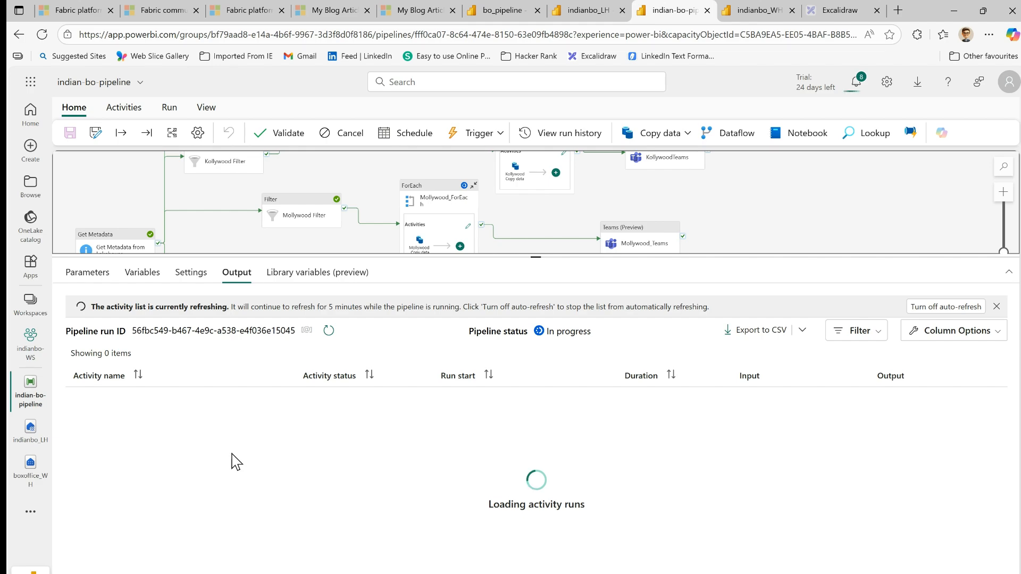
scroll(319, 553, down, 3)
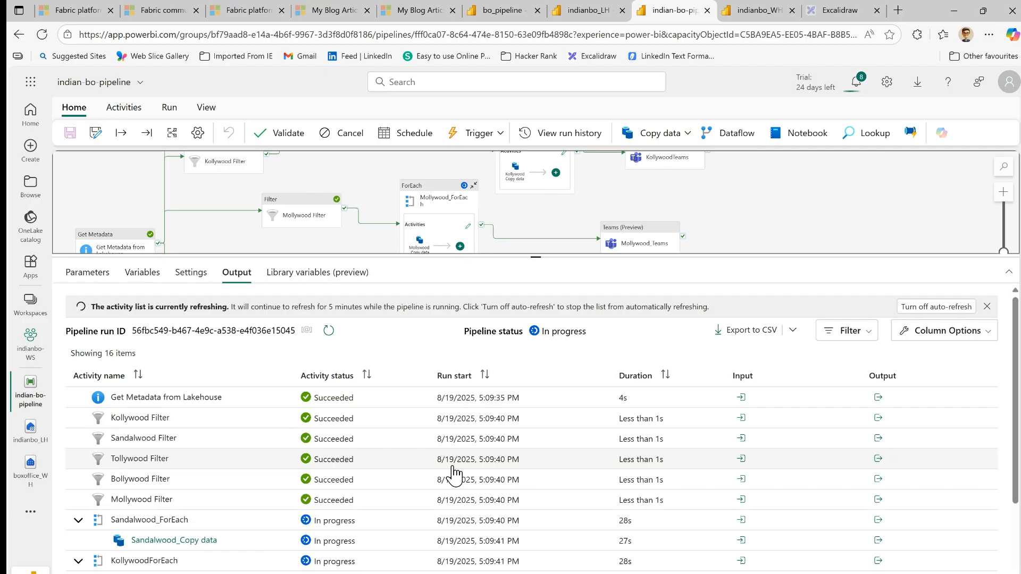
scroll(454, 473, down, 2)
drag(536, 257, 536, 212)
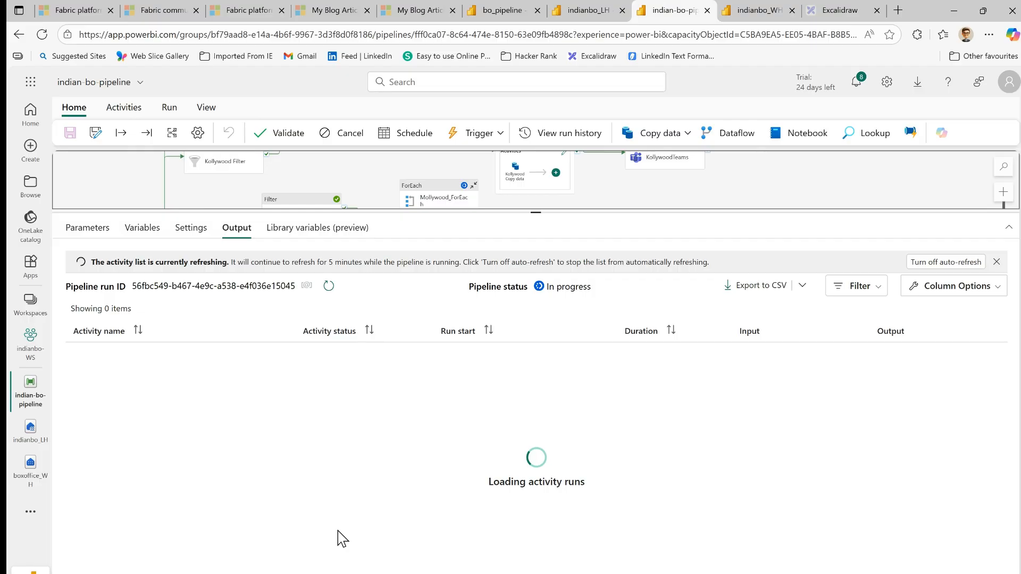
scroll(385, 477, down, 2)
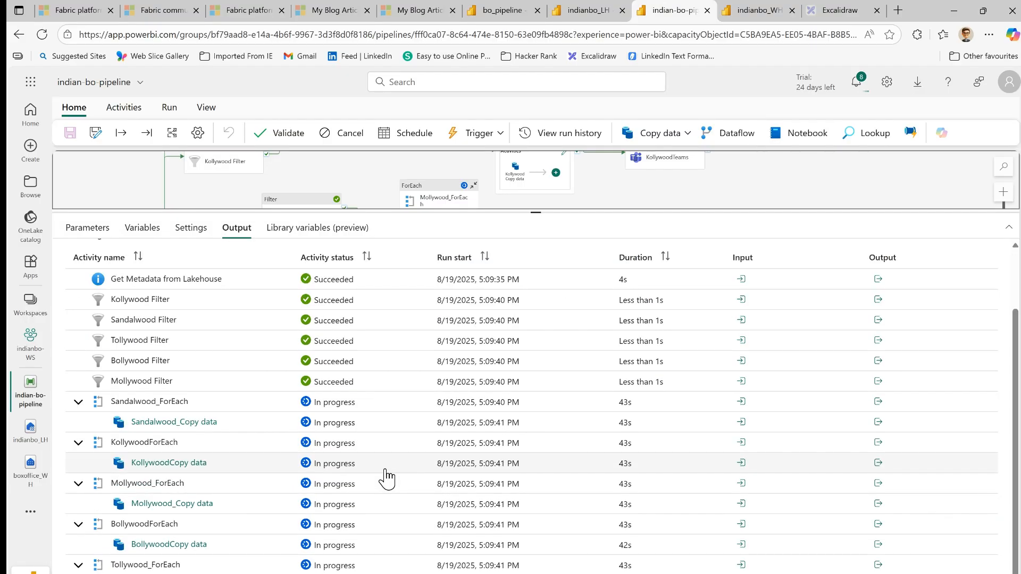
scroll(390, 480, up, 2)
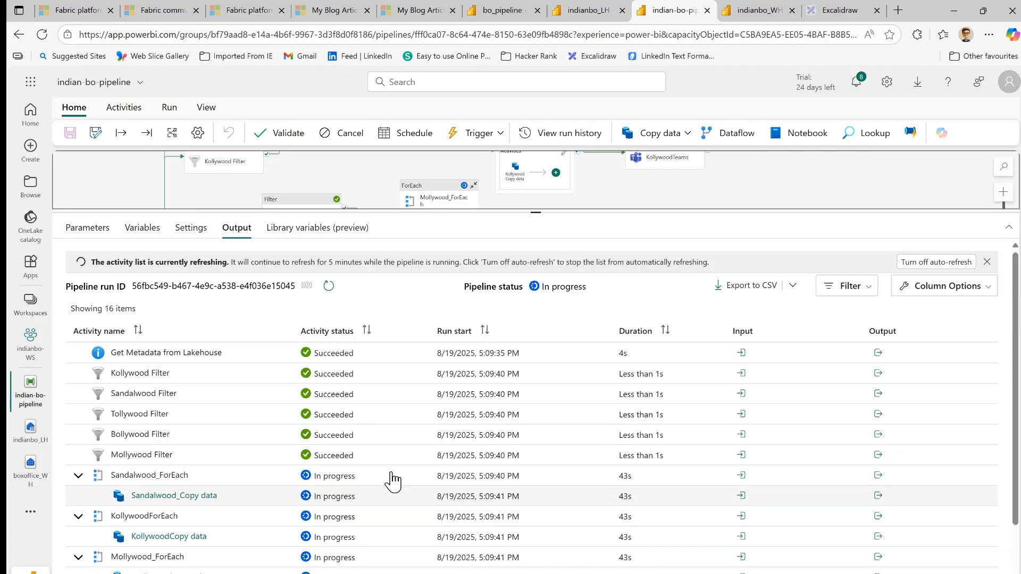
click(329, 288)
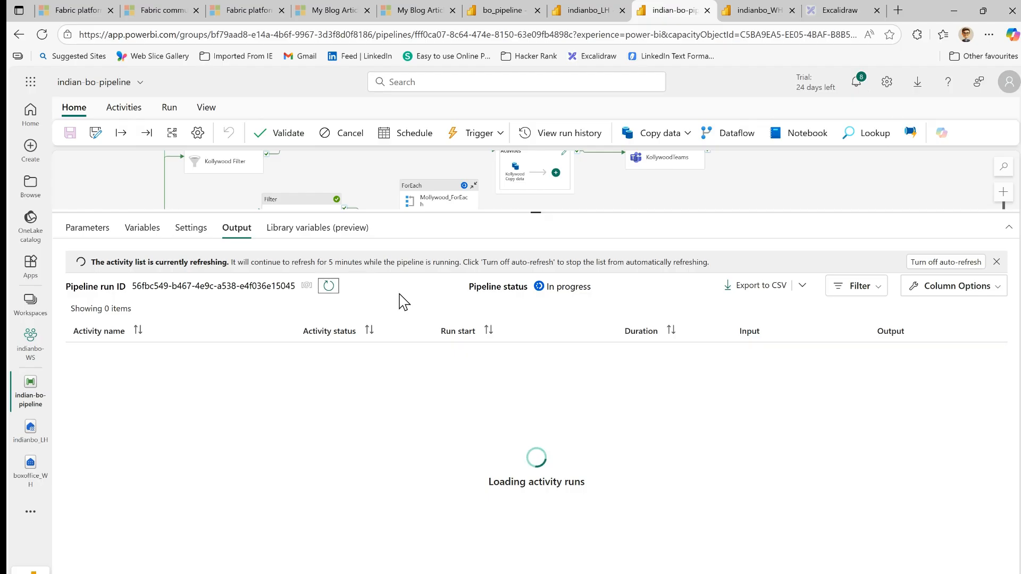
scroll(405, 490, down, 2)
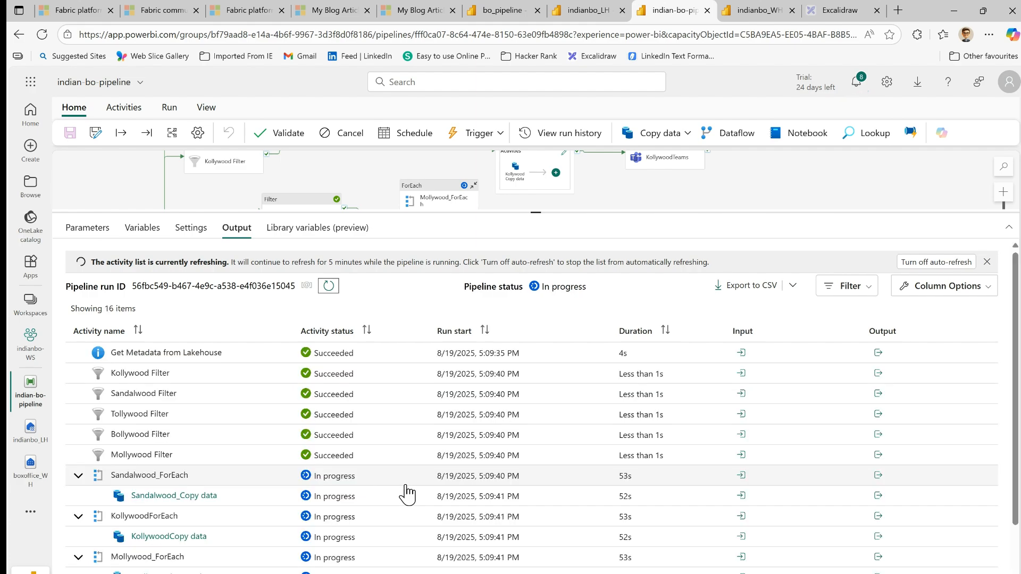
- Check the dbo tables in indianbo_WH and the Fabric Pipeline Notifications channel in Teams, and return to the pipeline run
click(749, 10)
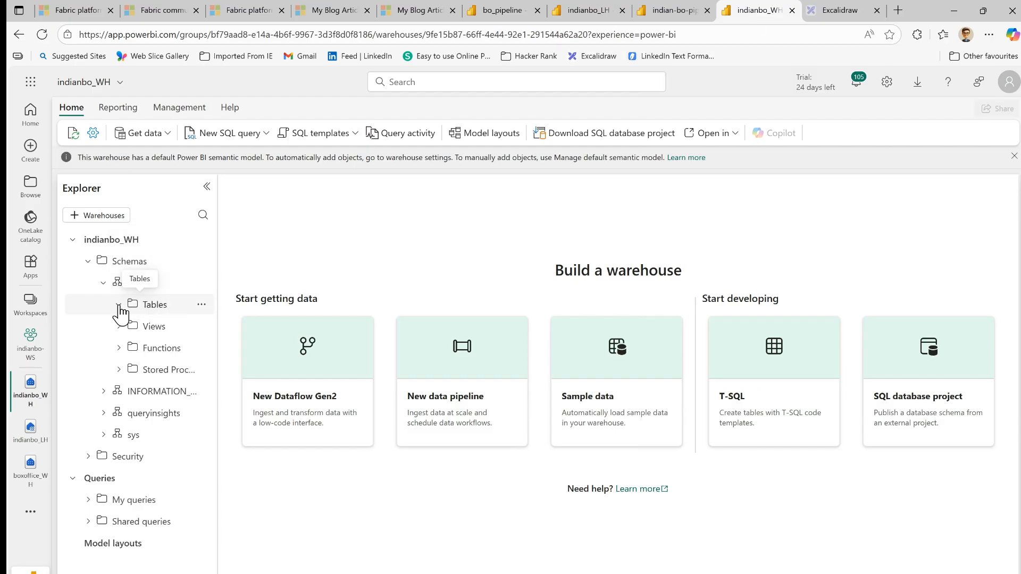
click(119, 306)
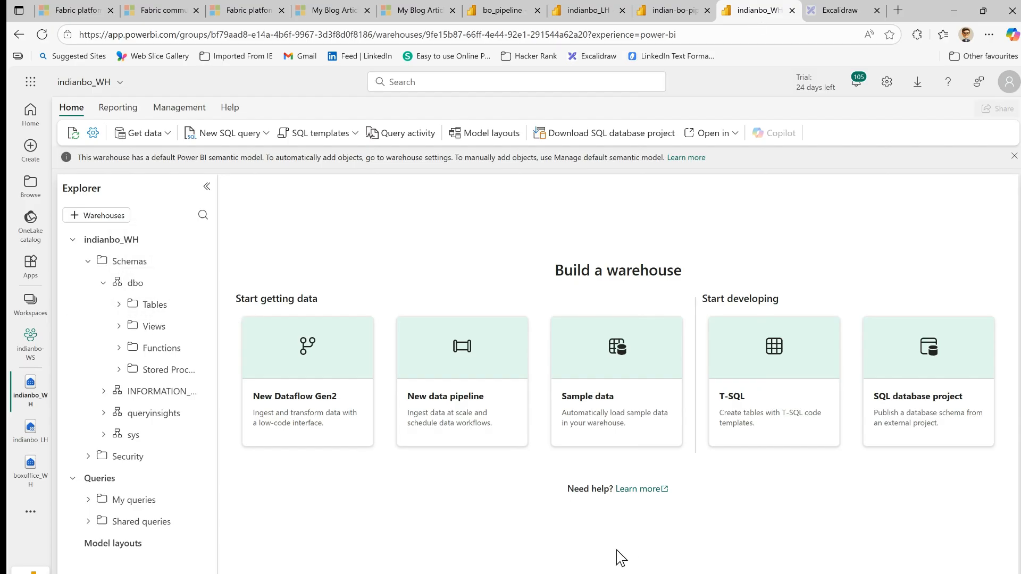
click(576, 573)
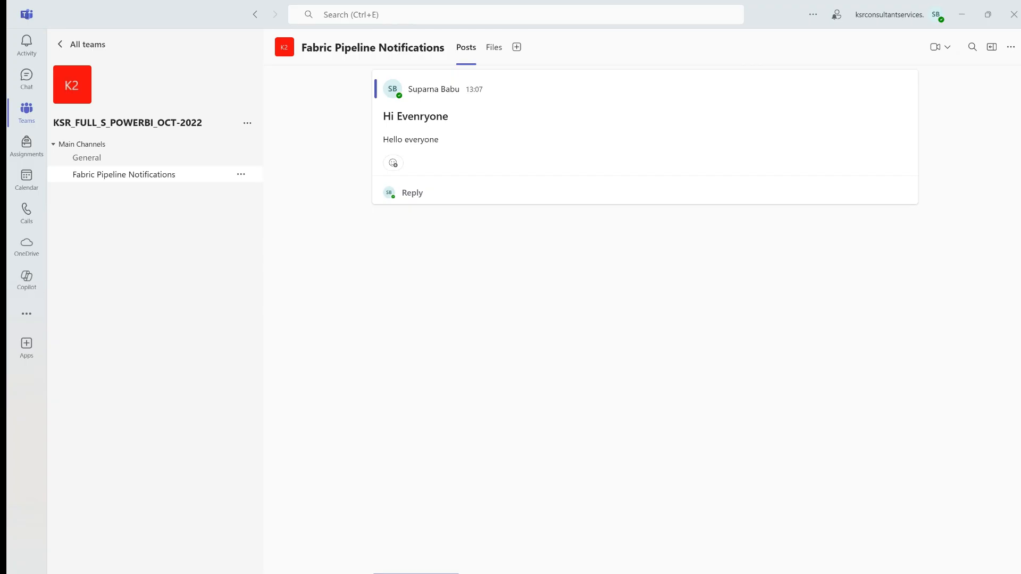
key(alt+Tab)
click(669, 12)
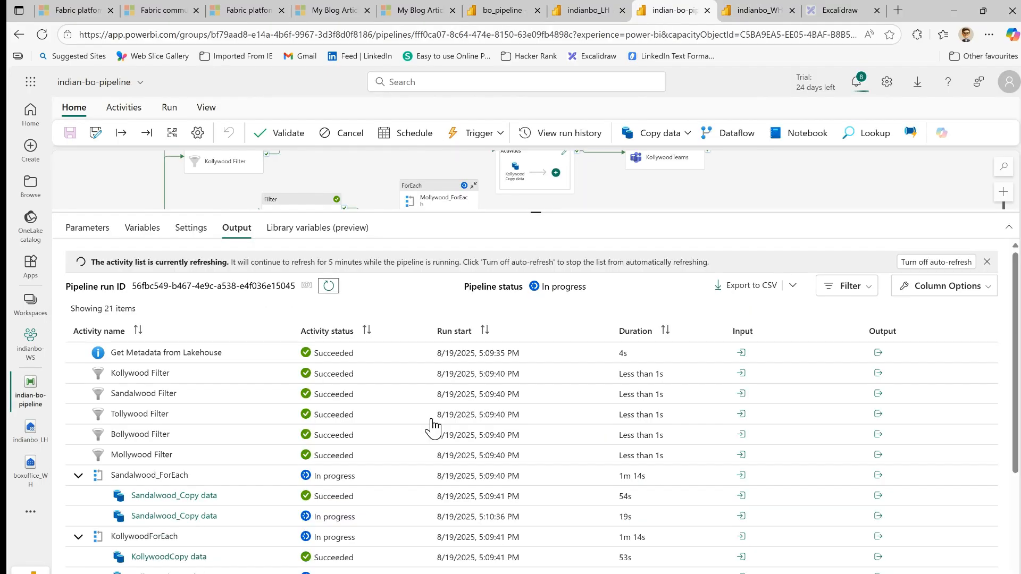
- Refresh the activity runs and check the copy statuses under each industry's ForEach
click(330, 288)
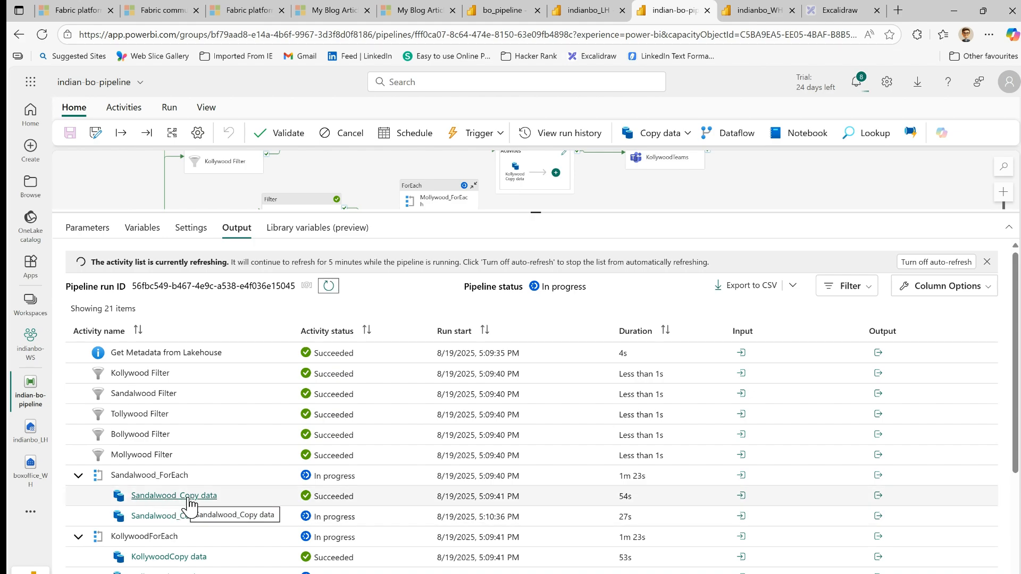
scroll(476, 478, down, 3)
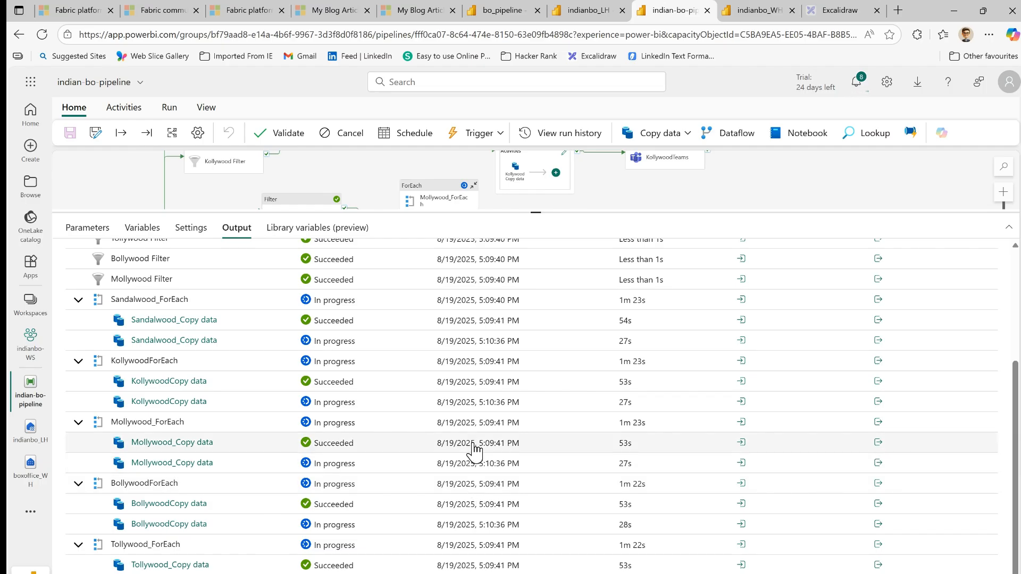
scroll(471, 451, up, 3)
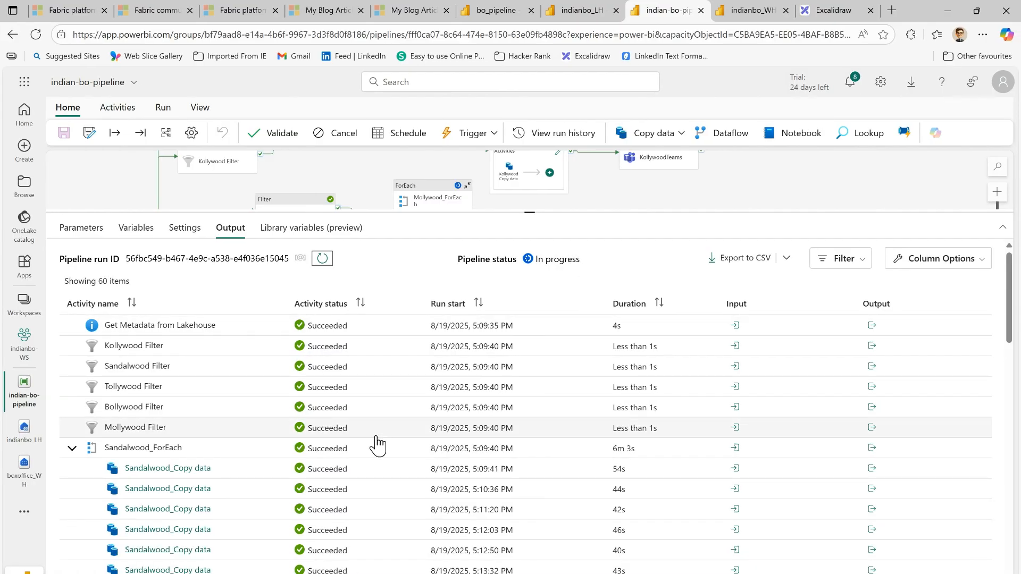
- Review the copy iterations and statuses from Sandalwood_ForEach through Tollywood_ForEach in the pipeline run output
scroll(378, 446, down, 3)
scroll(187, 383, up, 3)
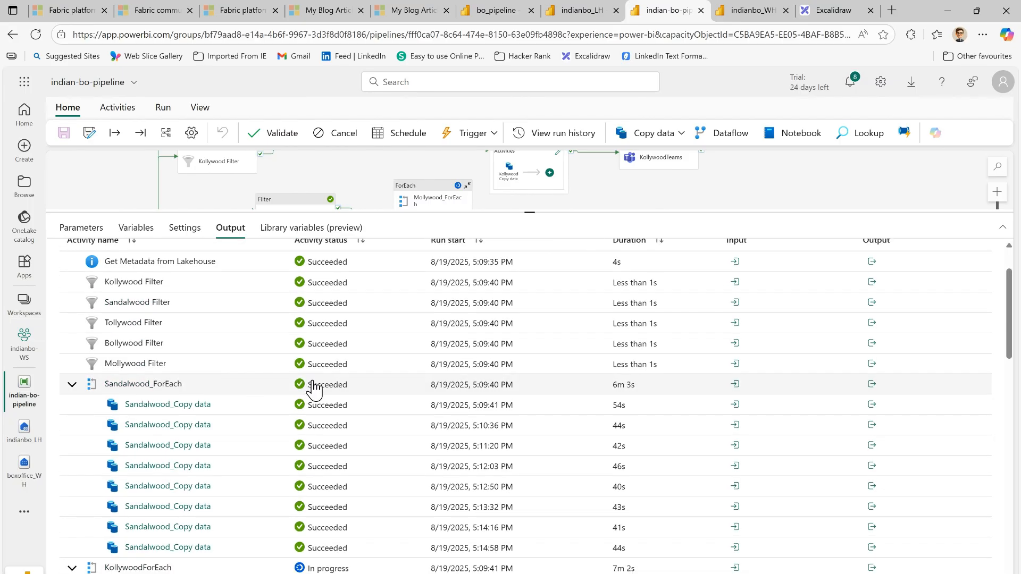
scroll(312, 406, down, 3)
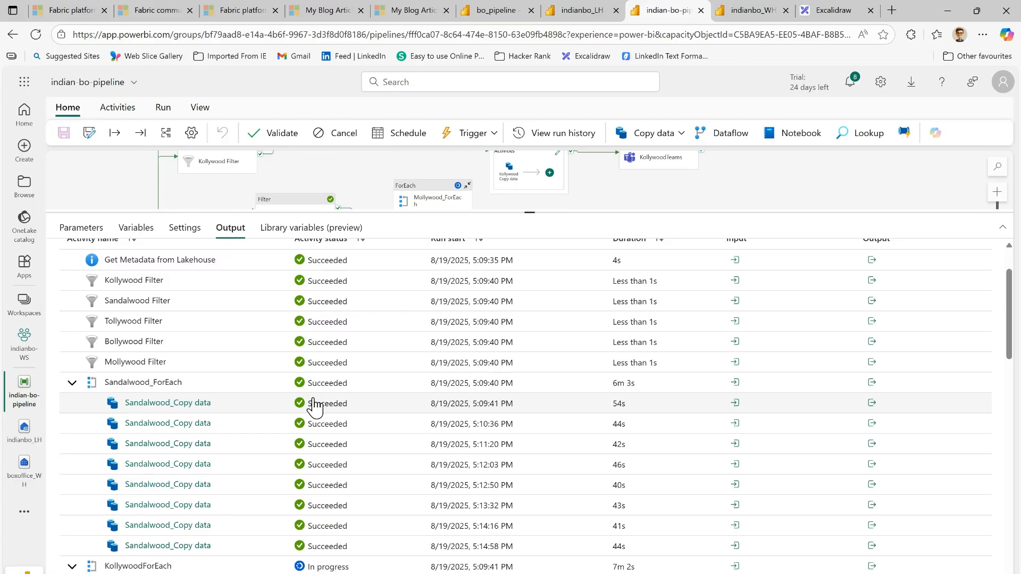
scroll(314, 406, down, 6)
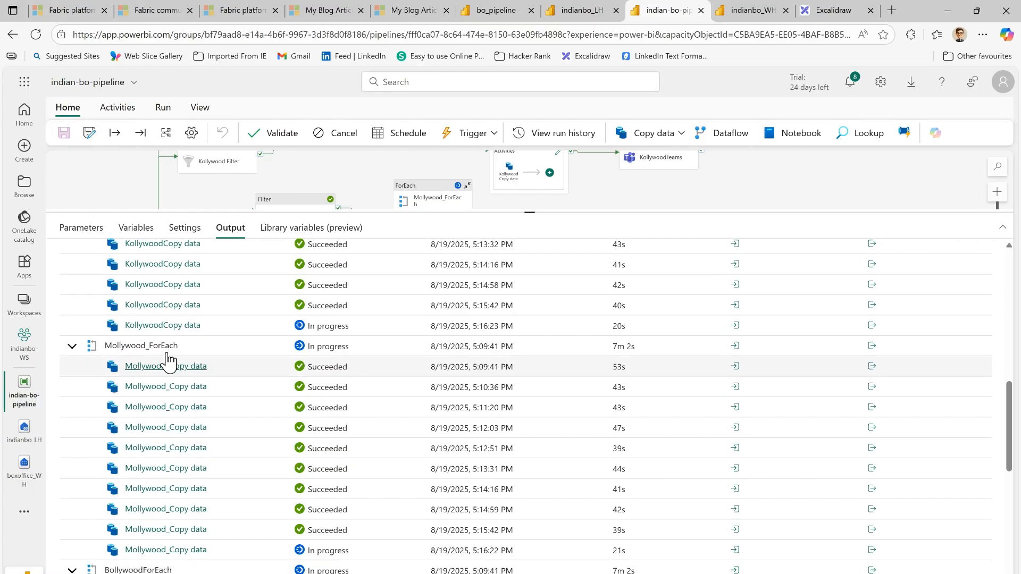
scroll(356, 360, down, 3)
scroll(331, 445, down, 5)
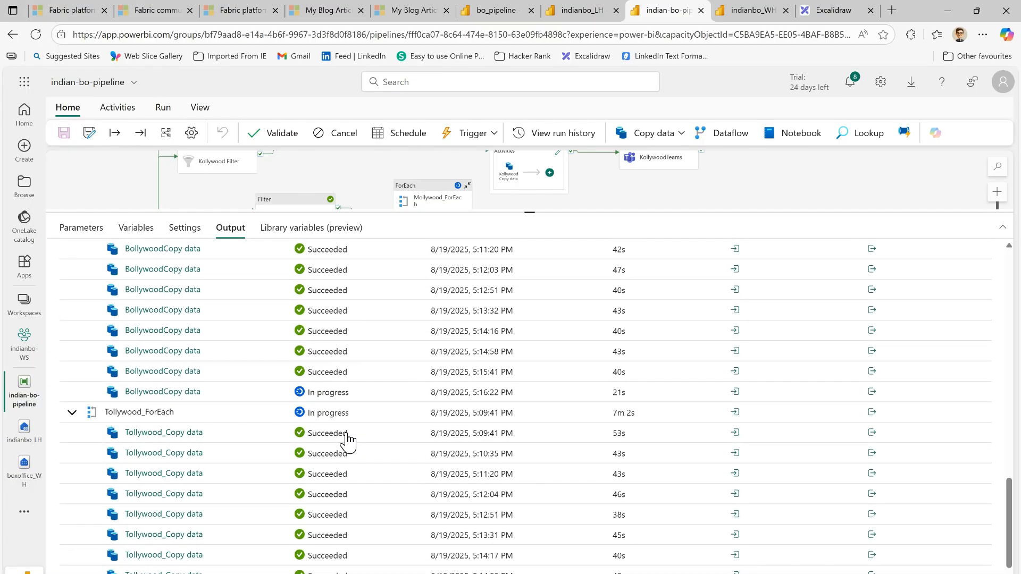
scroll(332, 432, up, 15)
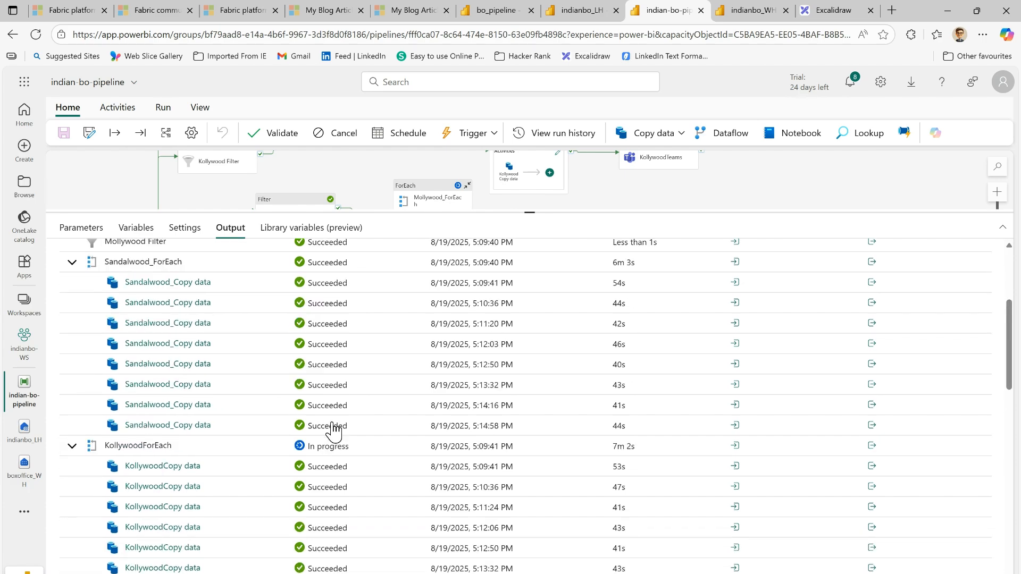
scroll(334, 430, down, 7)
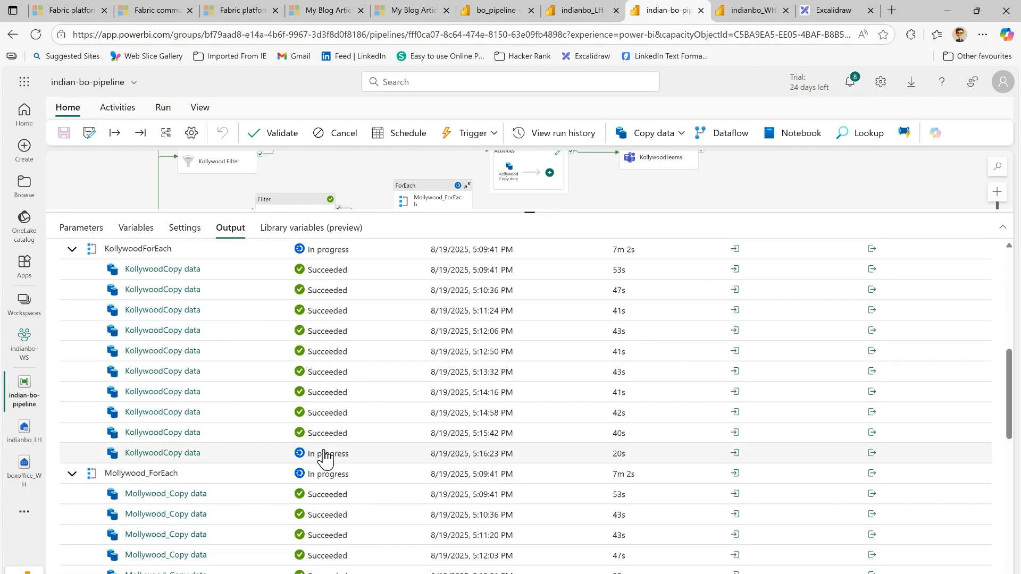
scroll(325, 413, up, 8)
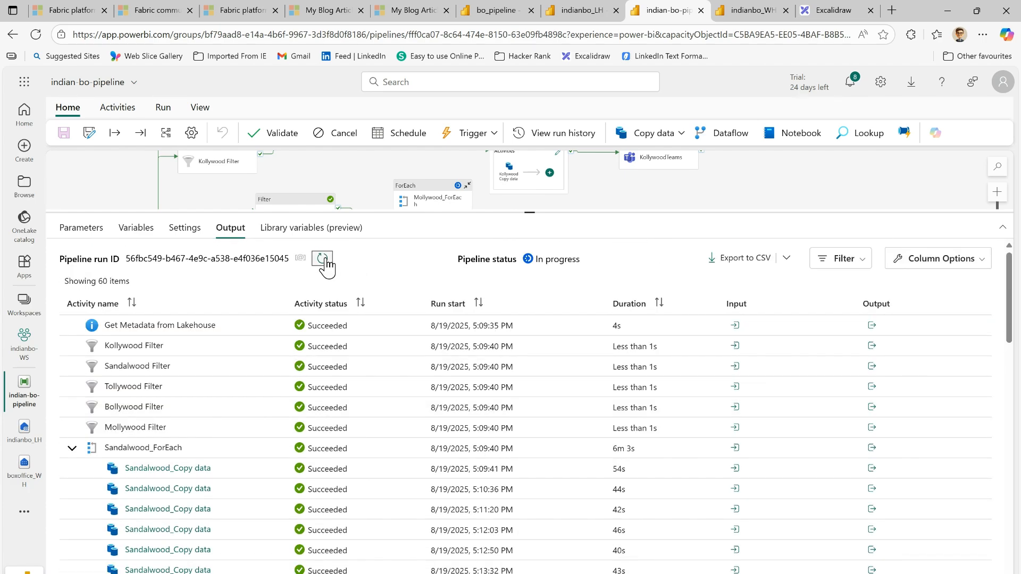
- Refresh the activity runs and review the copy iterations under the Sandalwood, Kollywood, Mollywood and Bollywood ForEach activities
click(323, 260)
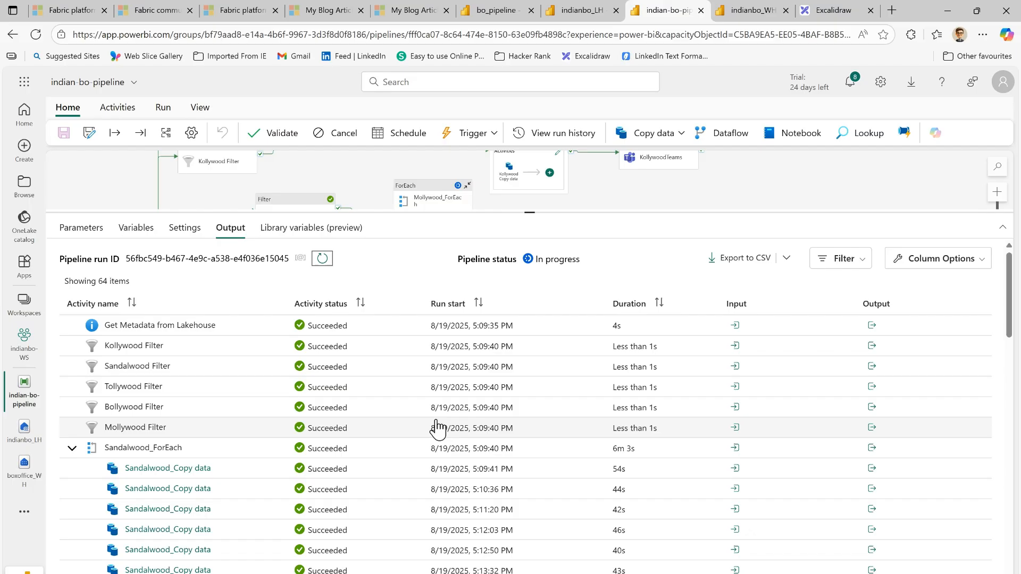
scroll(436, 429, down, 10)
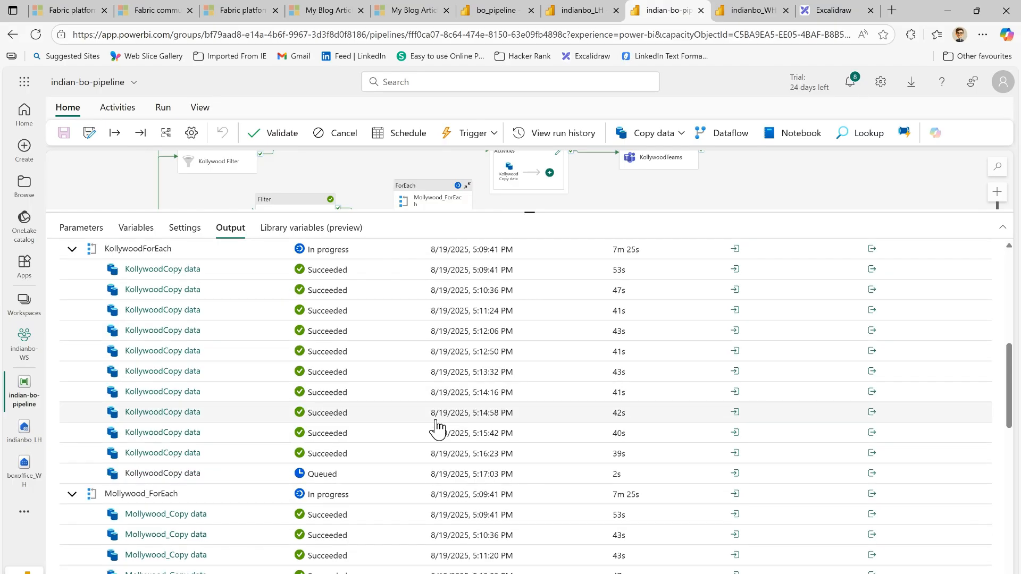
scroll(436, 428, down, 9)
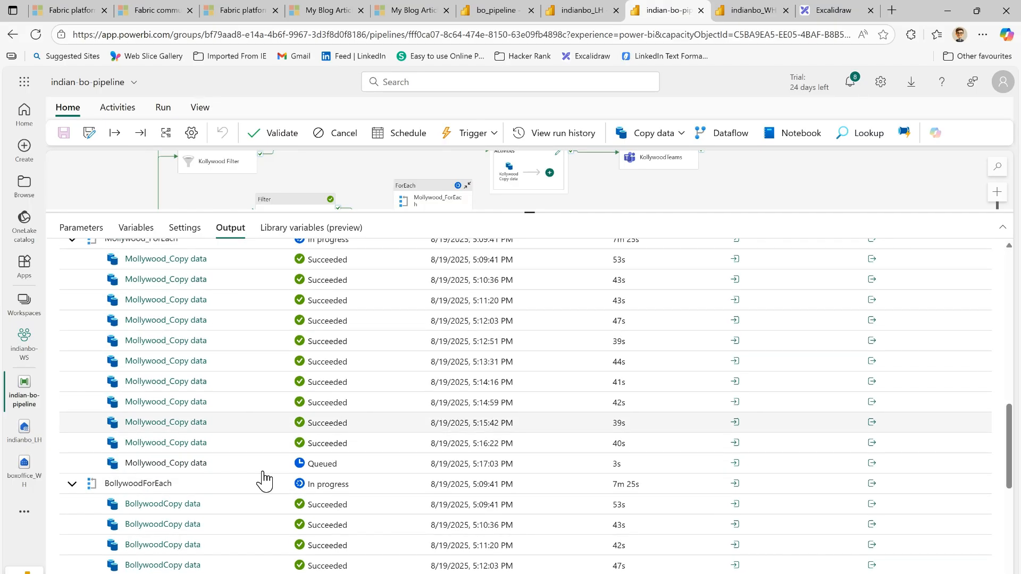
scroll(337, 483, down, 2)
scroll(338, 484, up, 15)
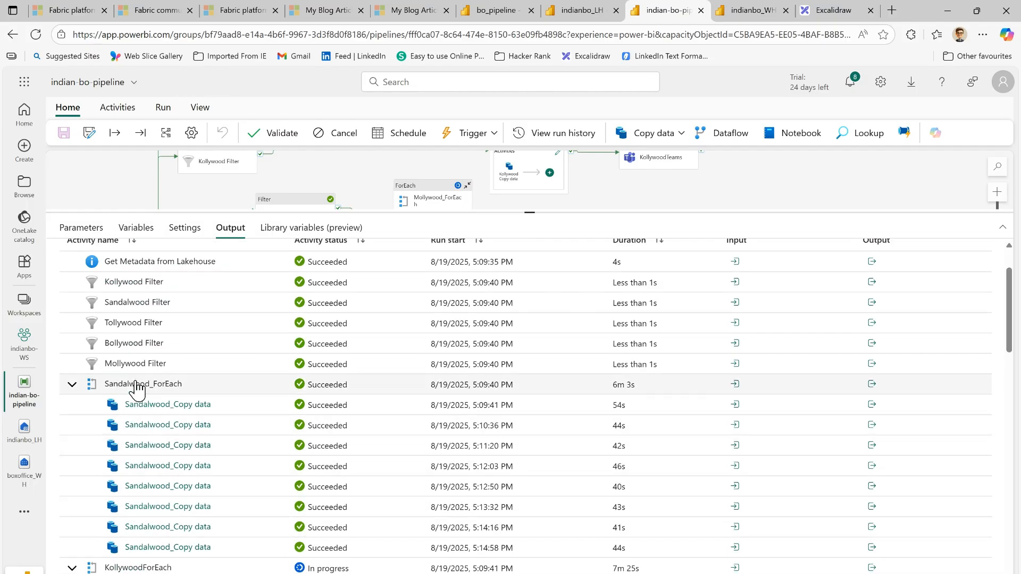
- Refresh the schemas in the indianbo_WH warehouse and preview the sandalwood table under dbo
click(746, 14)
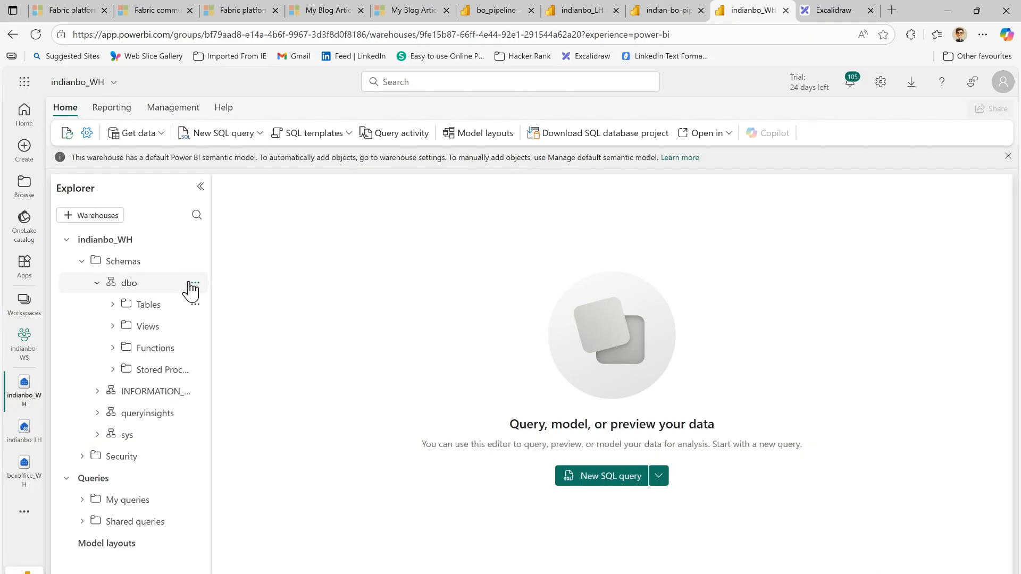
click(196, 284)
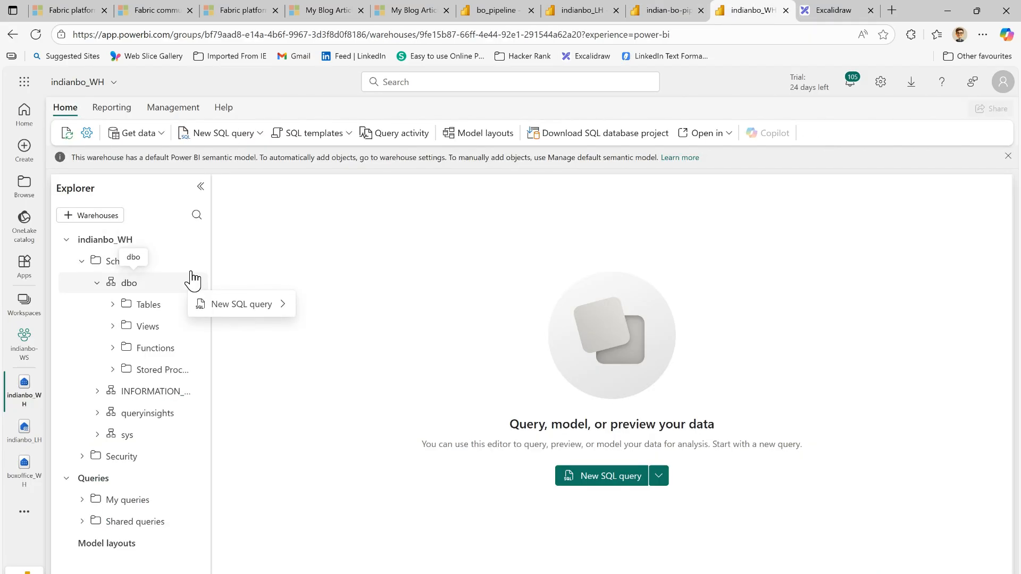
click(195, 261)
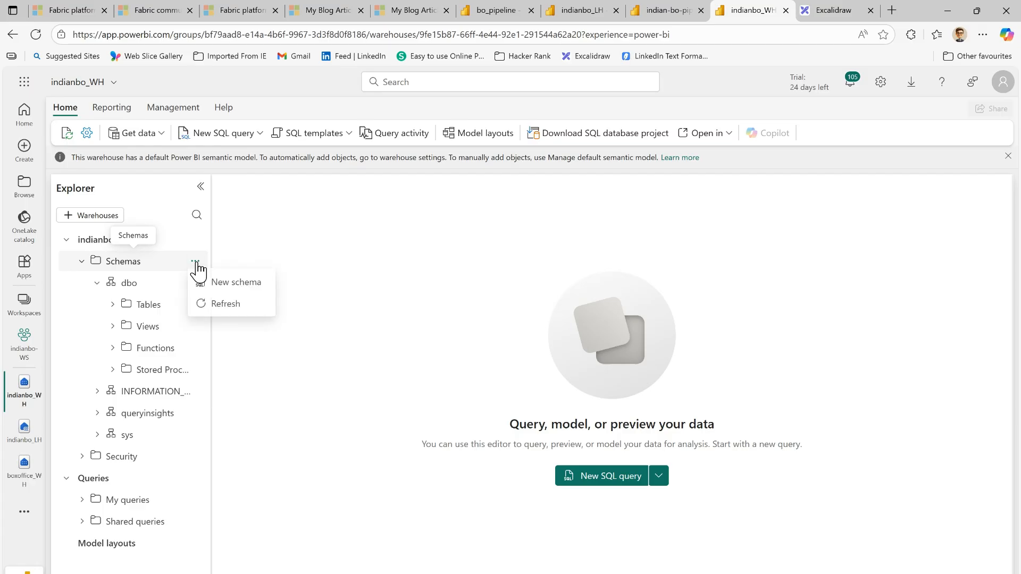
click(221, 312)
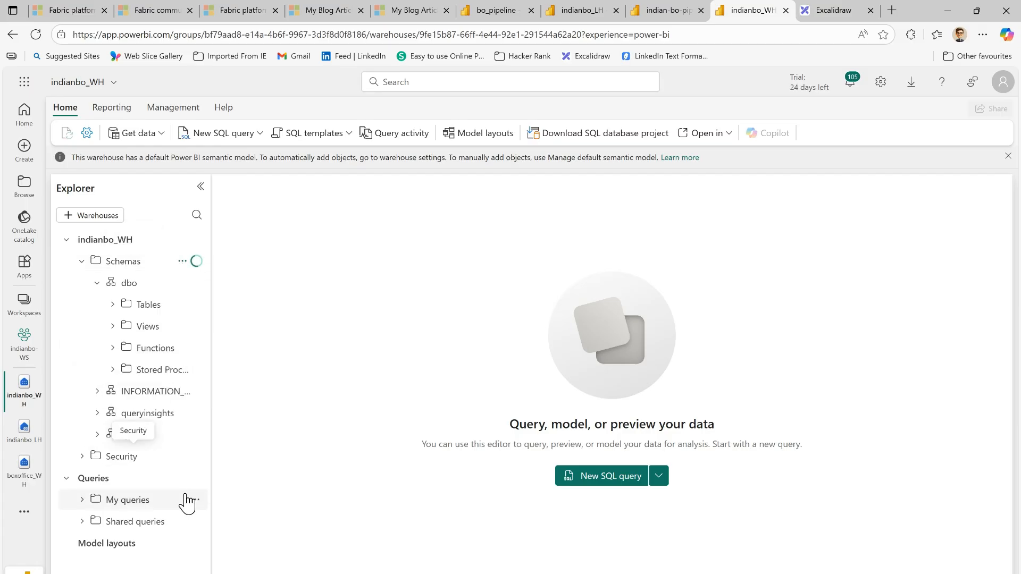
click(112, 305)
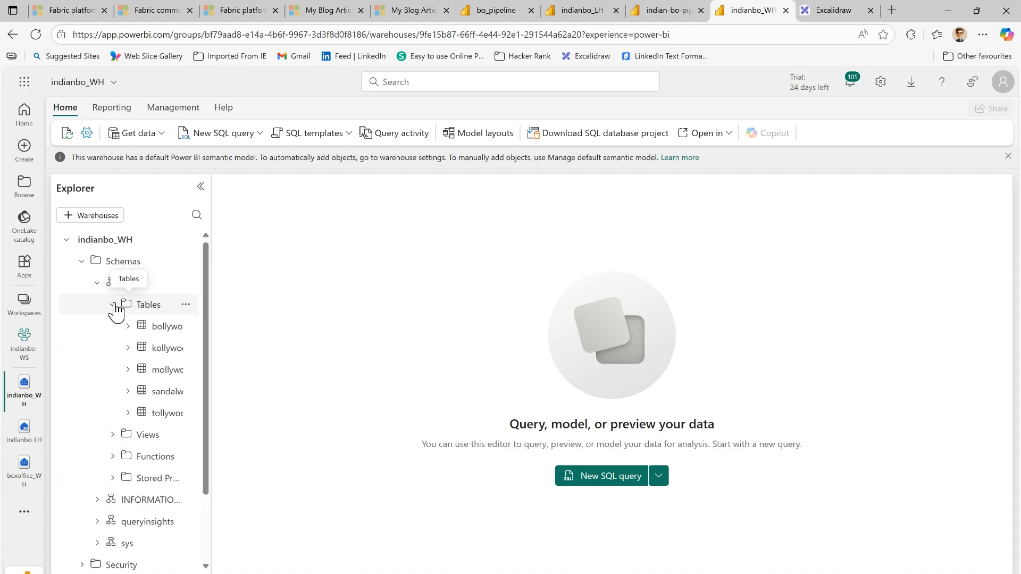
click(167, 398)
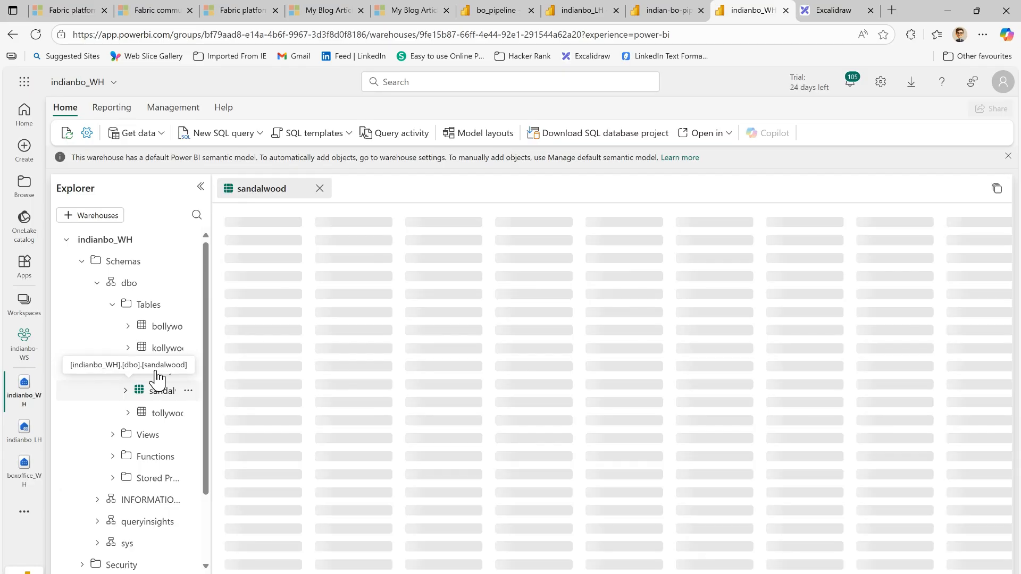
- Switch to Teams, expand the full Sandalwood notification in the Fabric Pipeline Notifications channel, and return to the warehouse
click(585, 573)
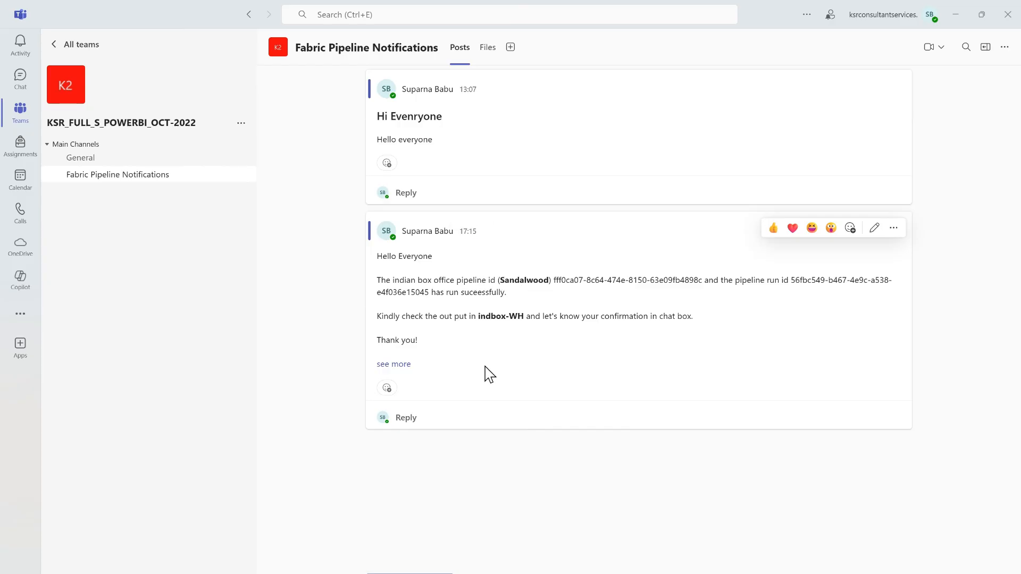
click(406, 365)
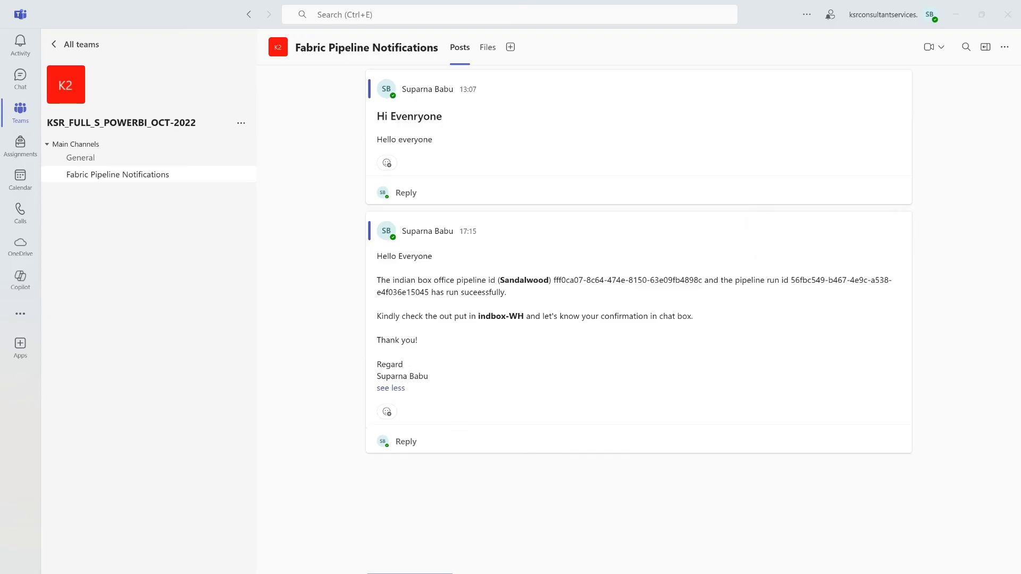
key(alt+Tab)
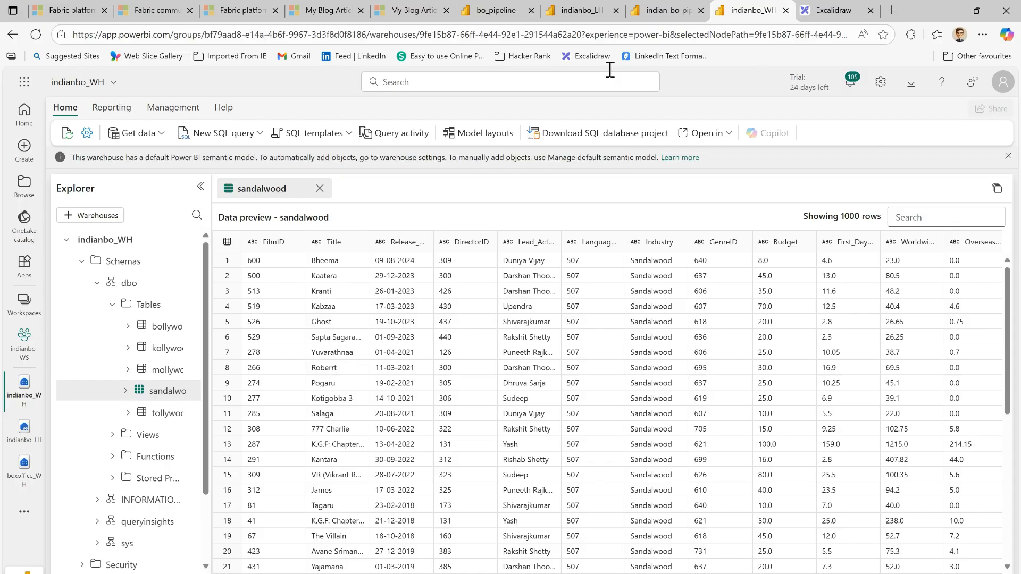
- Return to indian-bo-pipeline, refresh the activity runs and check the ForEach, Teams and overall pipeline statuses
click(666, 11)
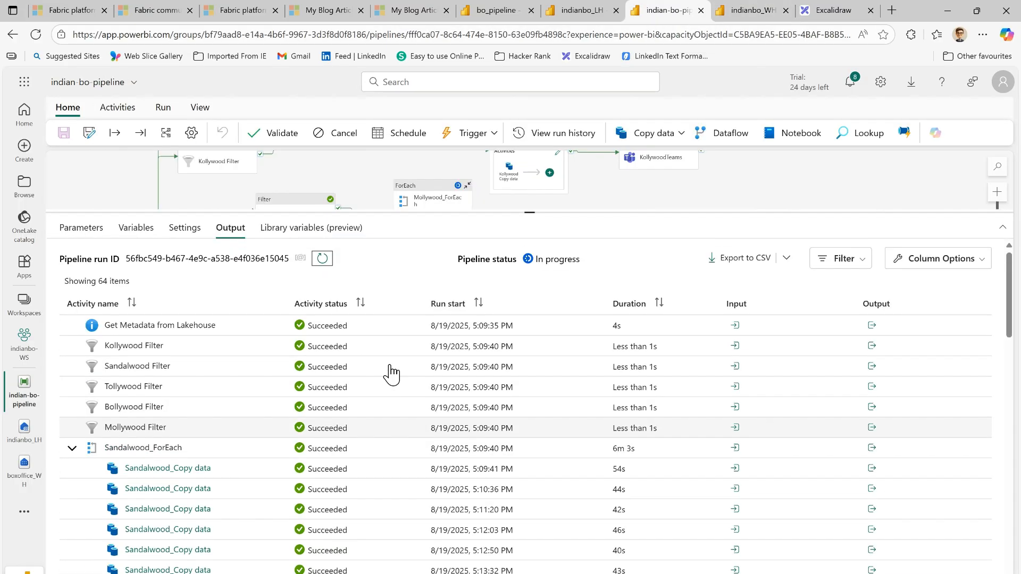
click(321, 258)
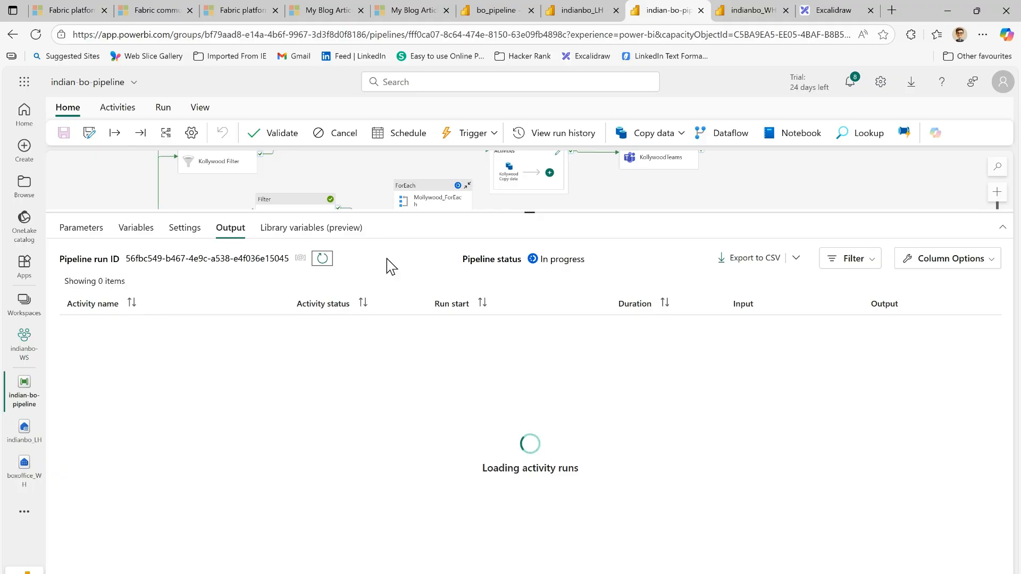
scroll(378, 433, down, 5)
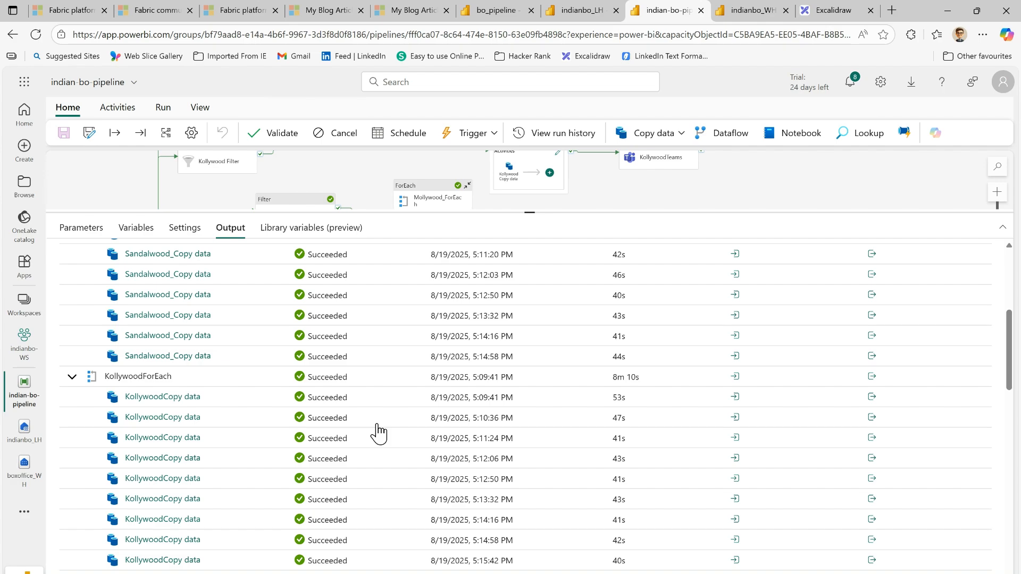
scroll(378, 434, down, 12)
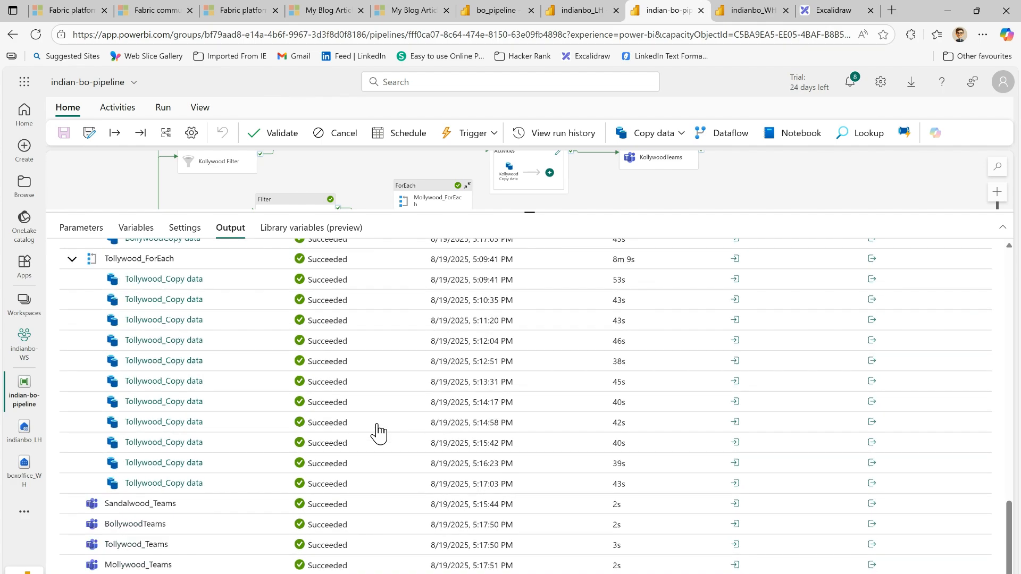
scroll(379, 434, up, 15)
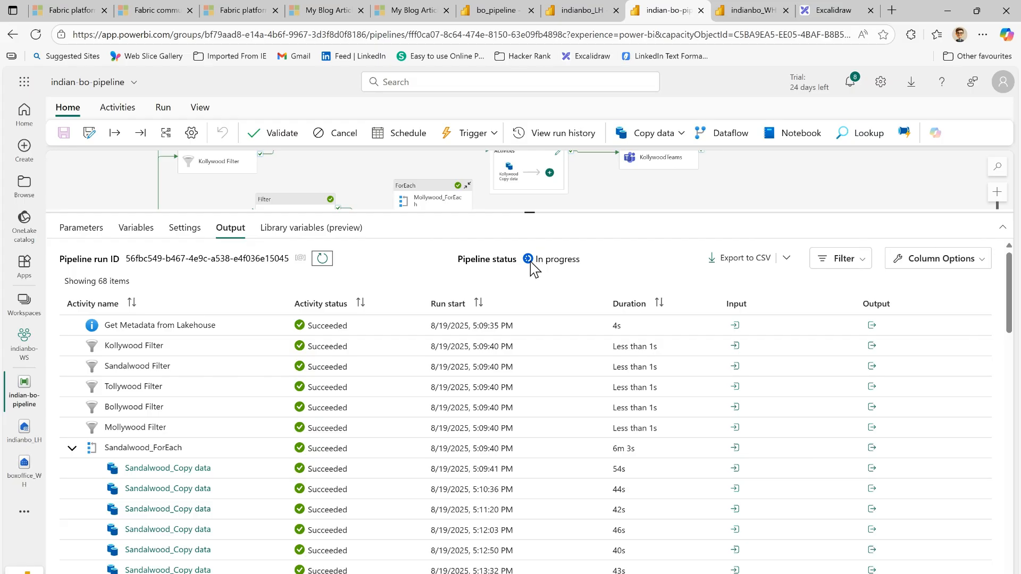
click(323, 260)
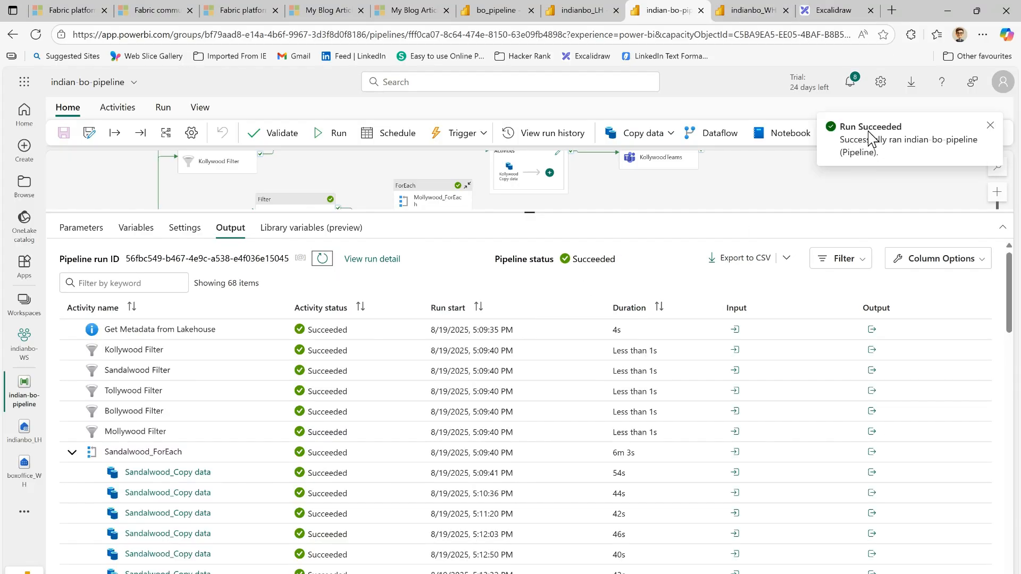
- Look through the sandalwood rows in indianbo_WH and refresh the warehouse
click(756, 15)
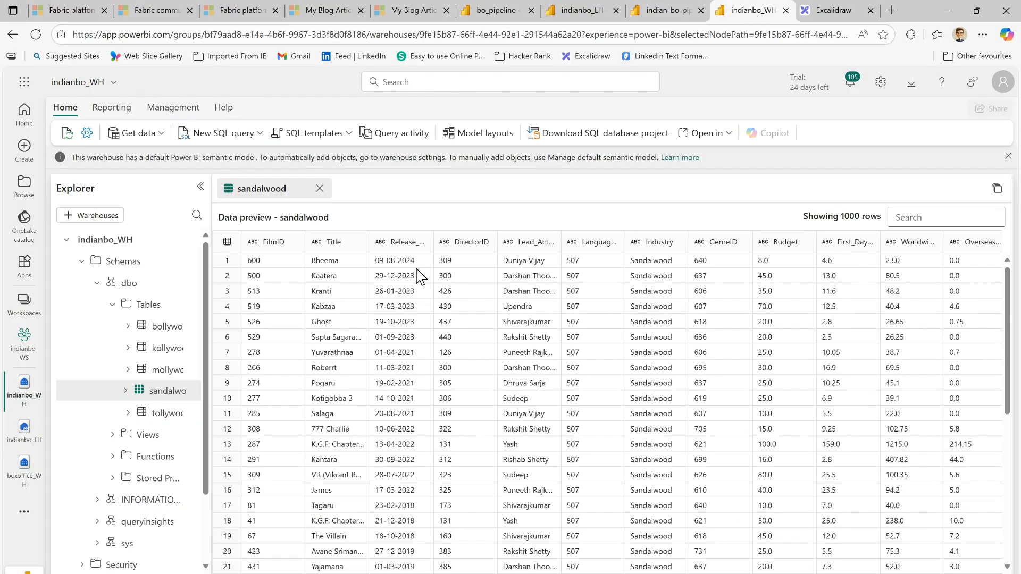
scroll(418, 321, down, 4)
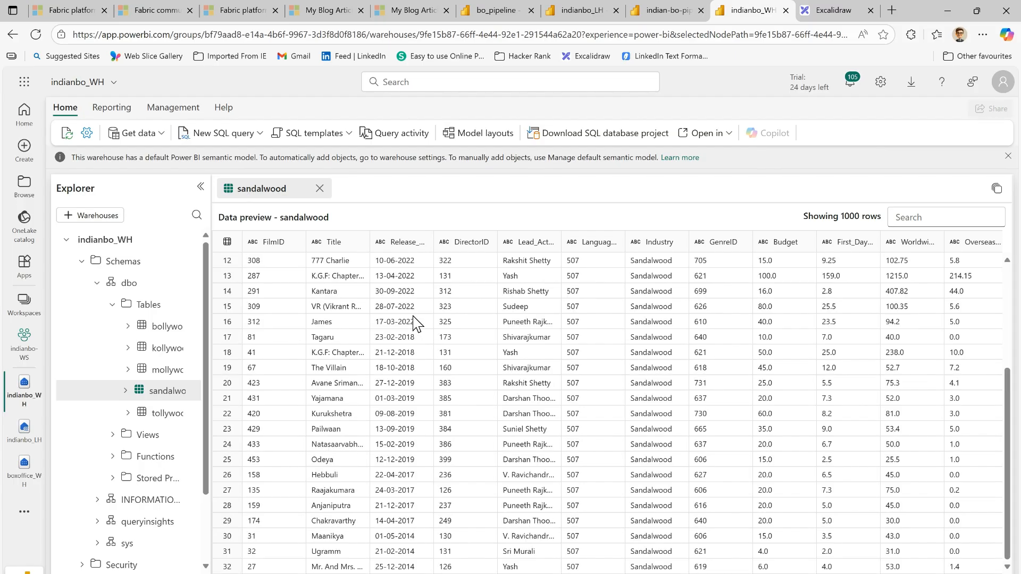
scroll(409, 399, up, 4)
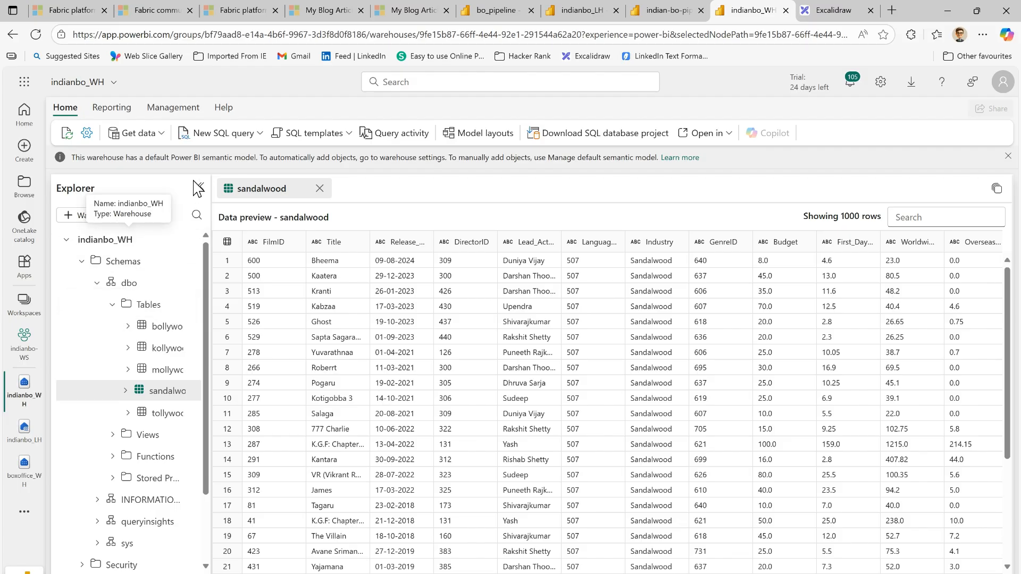
click(185, 240)
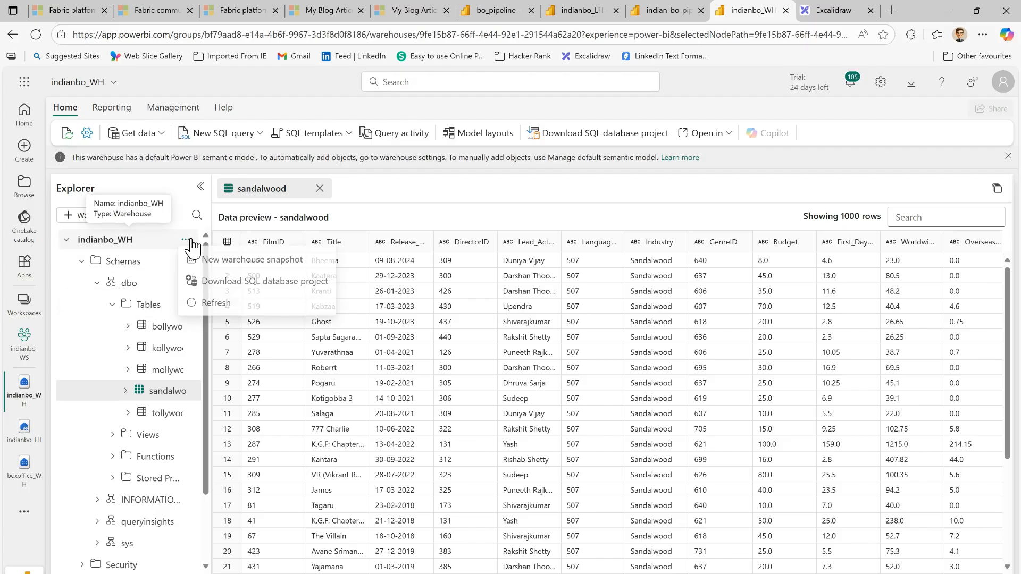
click(222, 304)
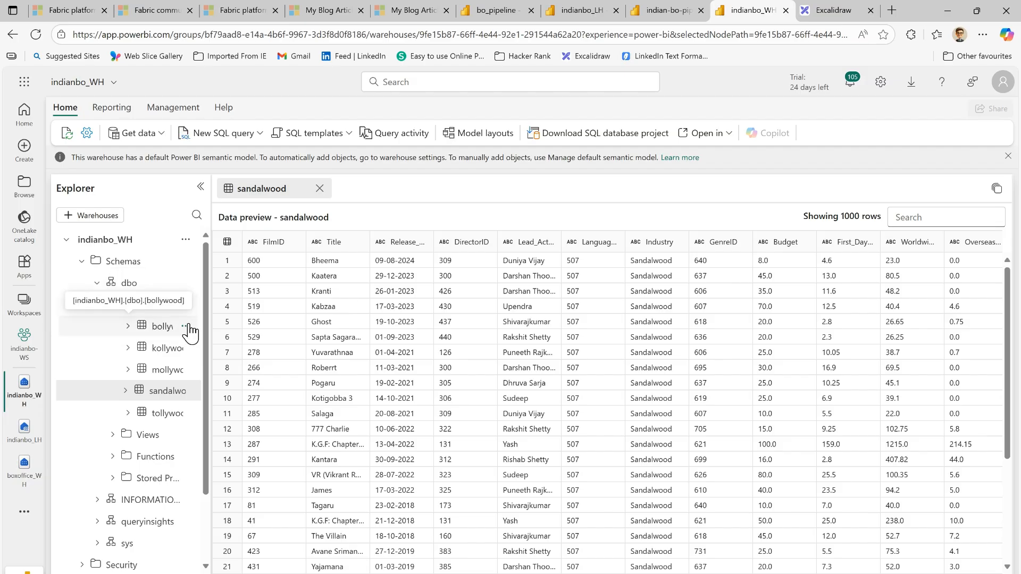
- Create a Select TOP 100 SQL query for the bollywood table and look through its result rows
click(186, 327)
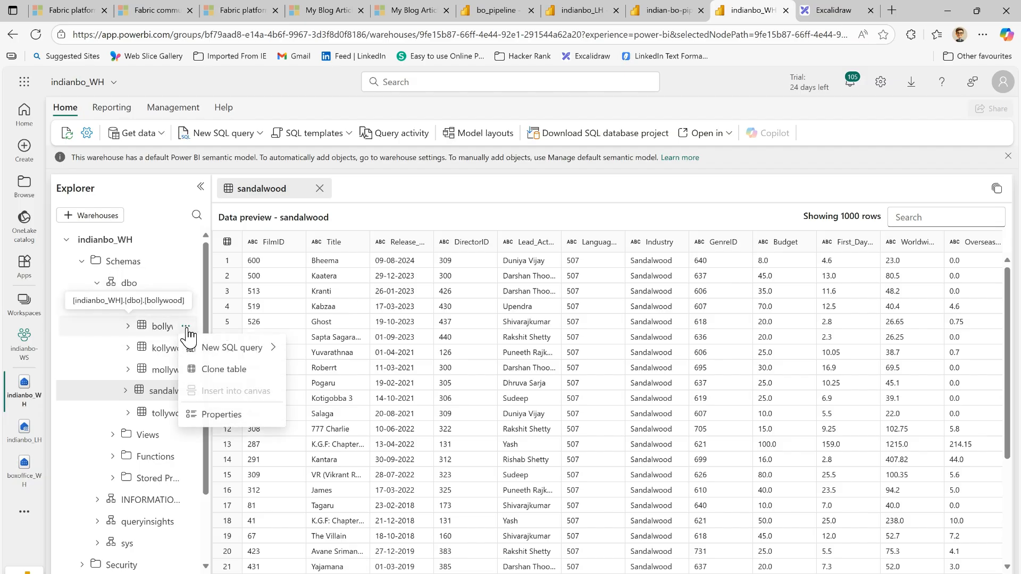
click(223, 352)
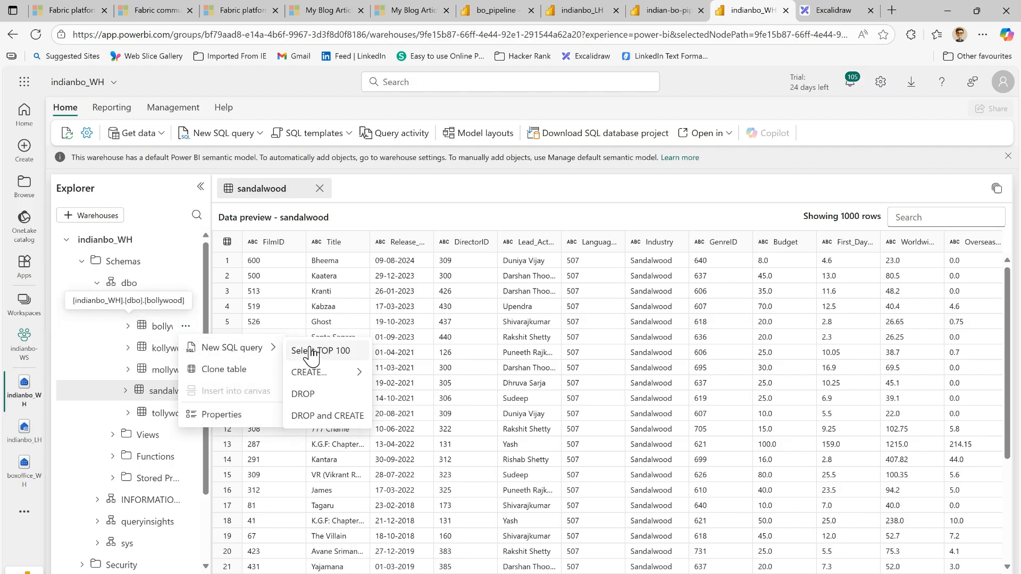
click(325, 350)
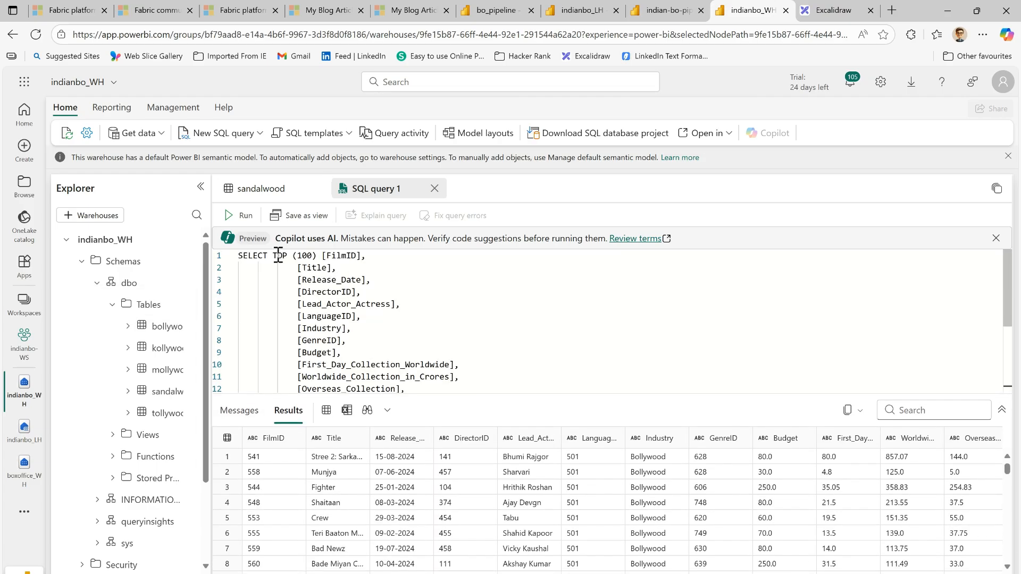
drag(275, 258, 367, 285)
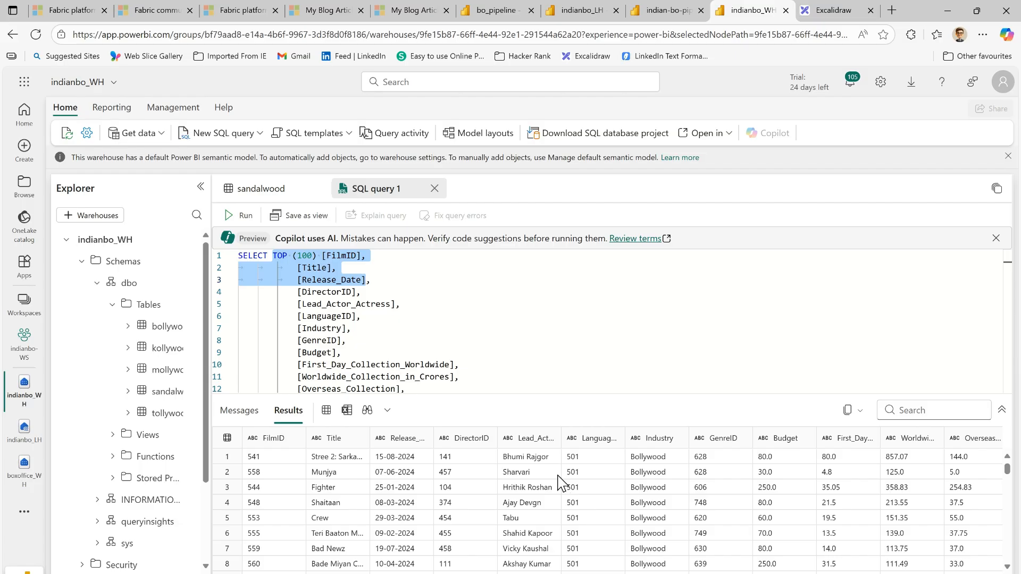
scroll(602, 488, down, 3)
scroll(607, 495, down, 6)
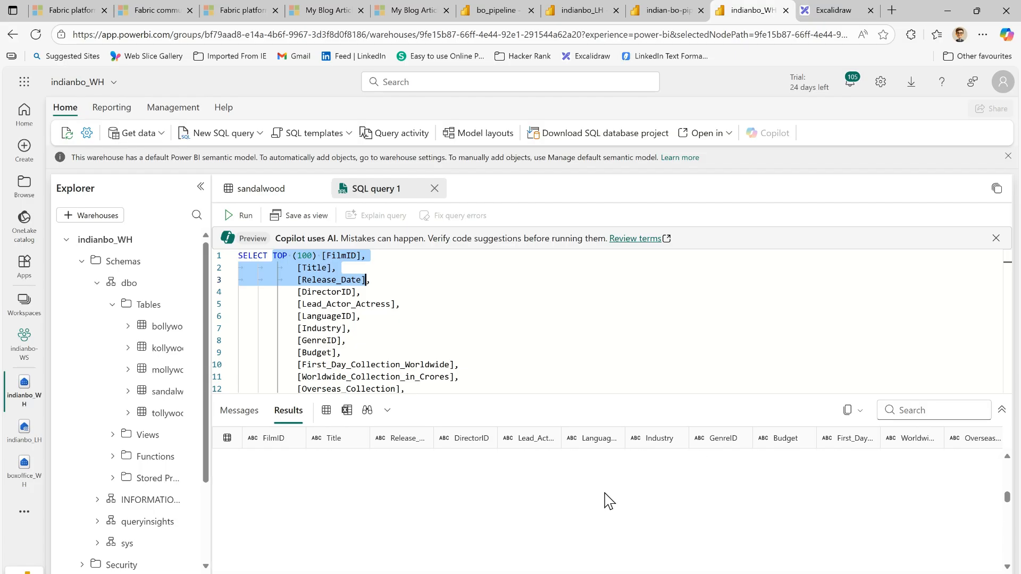
scroll(622, 503, down, 3)
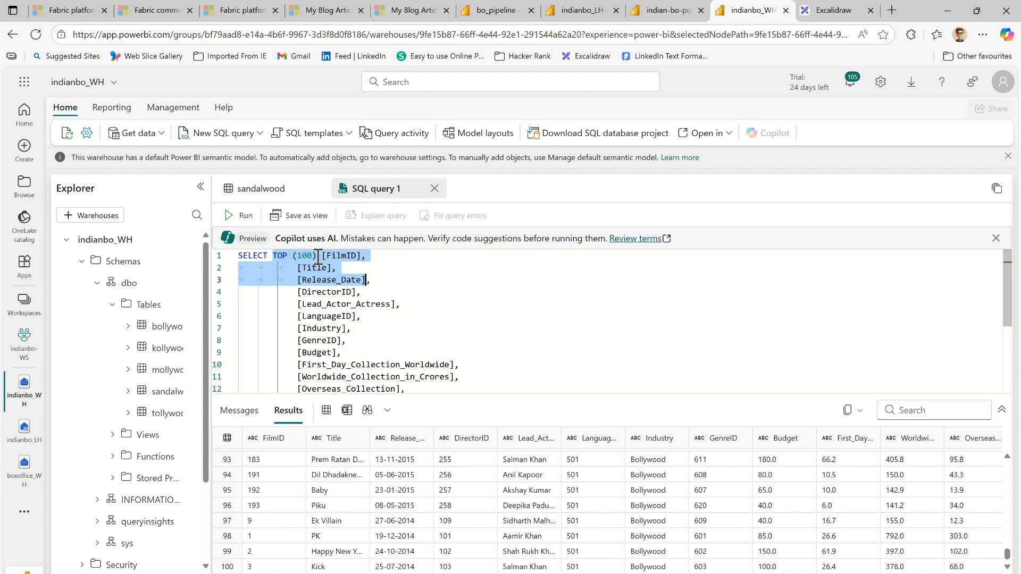
- Replace the TOP (100) column list with * in the bollywood query and run it
drag(270, 258, 370, 377)
scroll(384, 345, down, 1)
scroll(383, 346, down, 2)
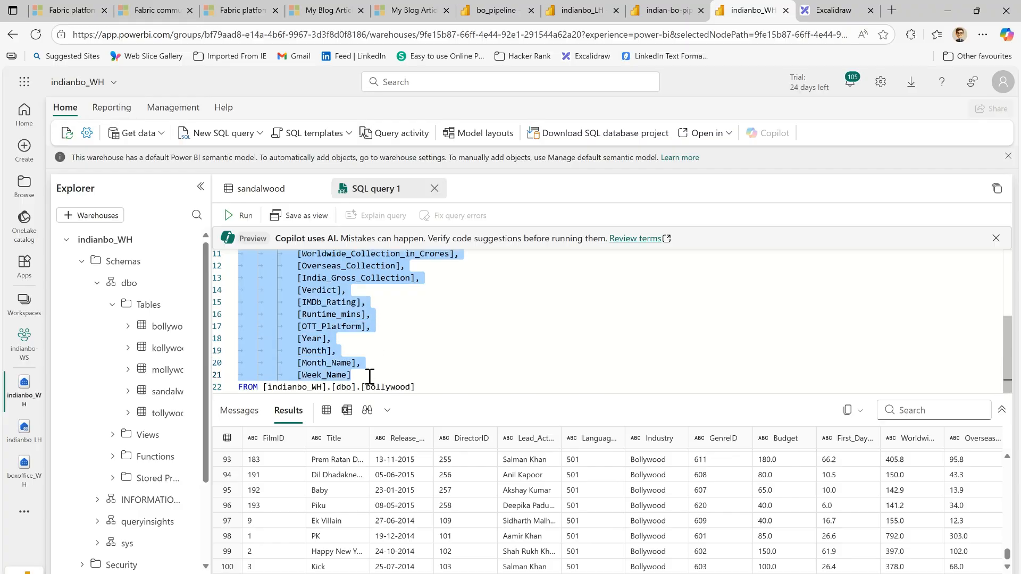
text(*)
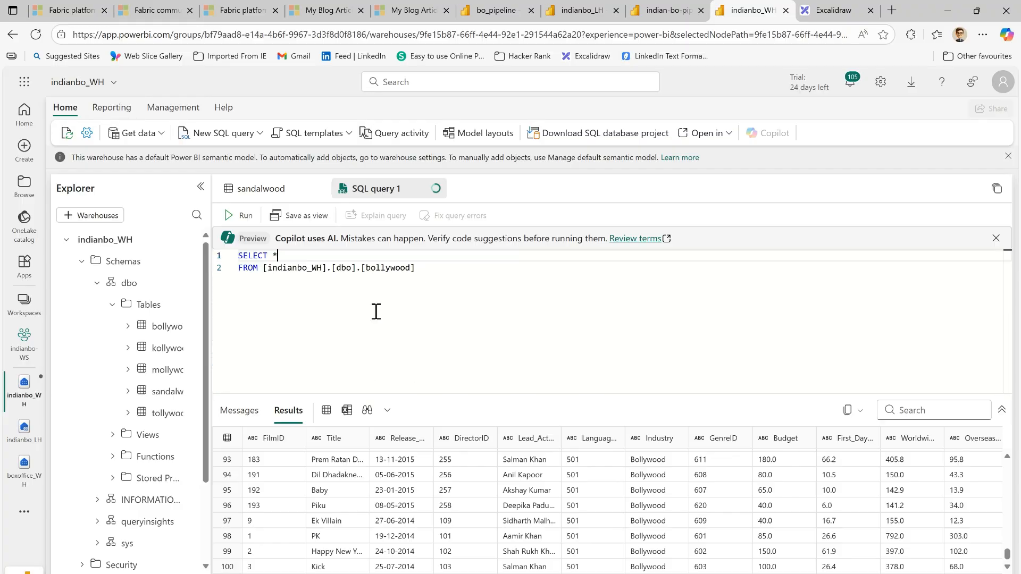
key(ctrl+a)
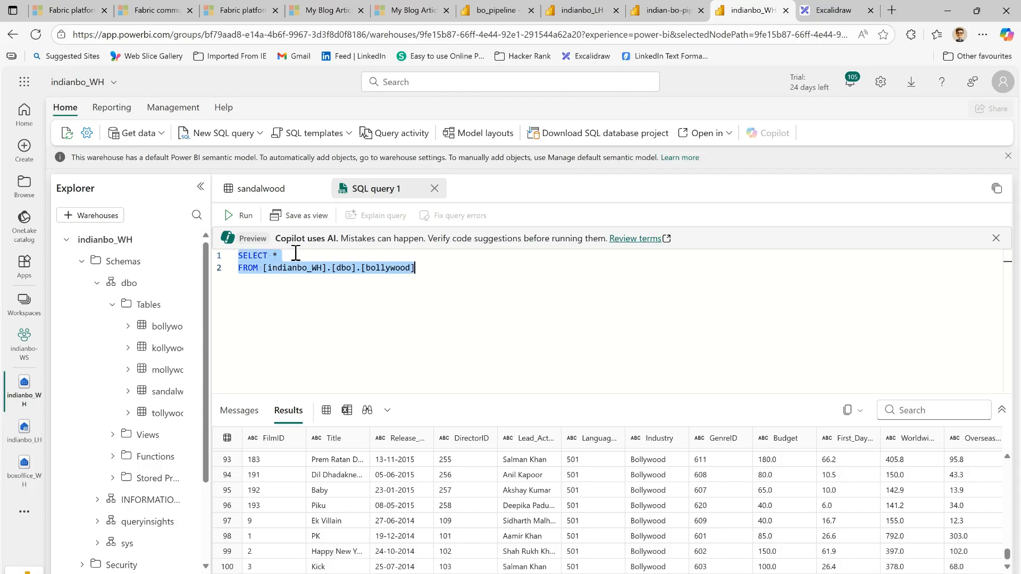
click(244, 216)
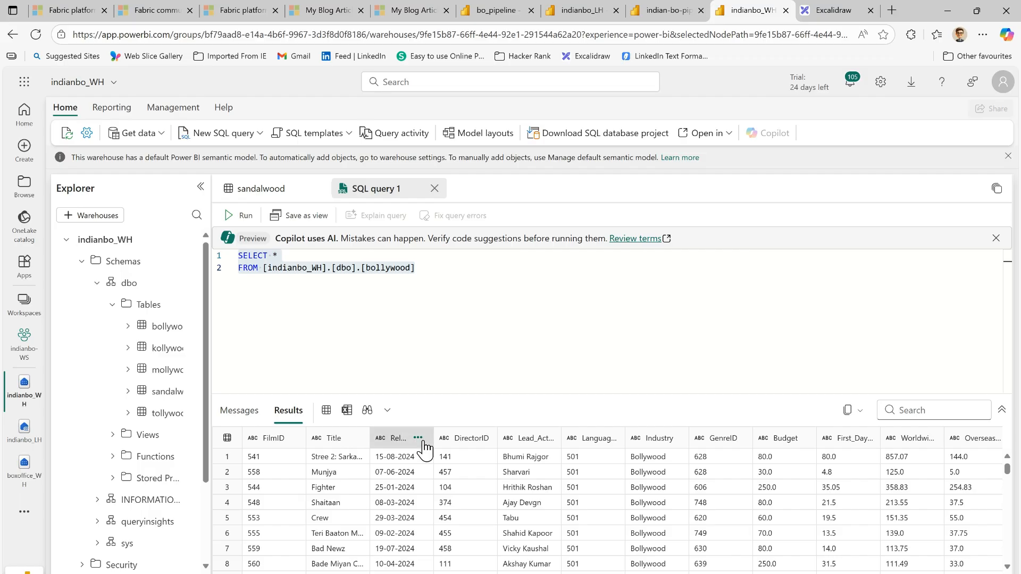
- Sort the bollywood query results by release date in ascending order after looking through the column's filter values
click(418, 438)
scroll(500, 321, down, 5)
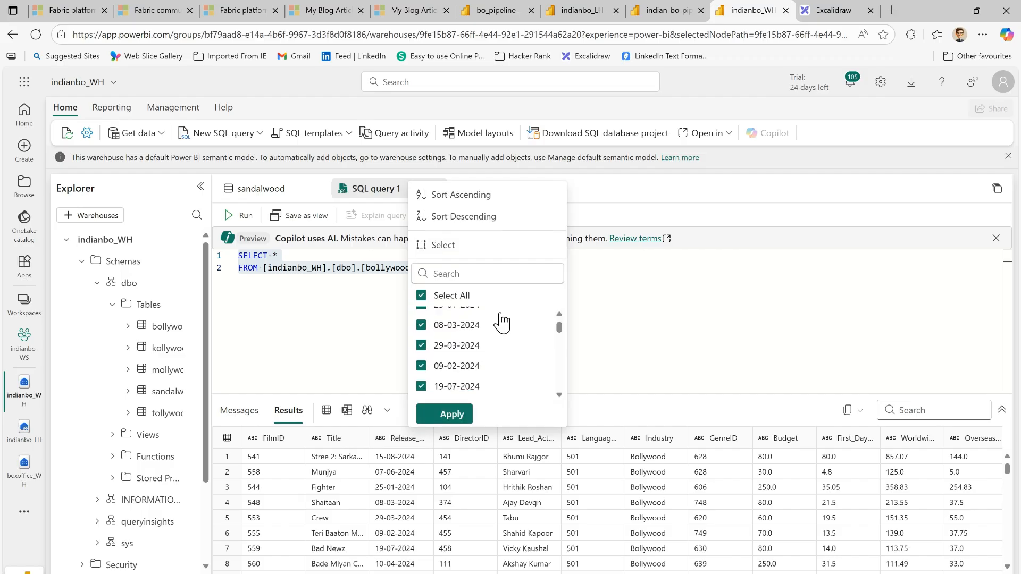
scroll(503, 339, down, 5)
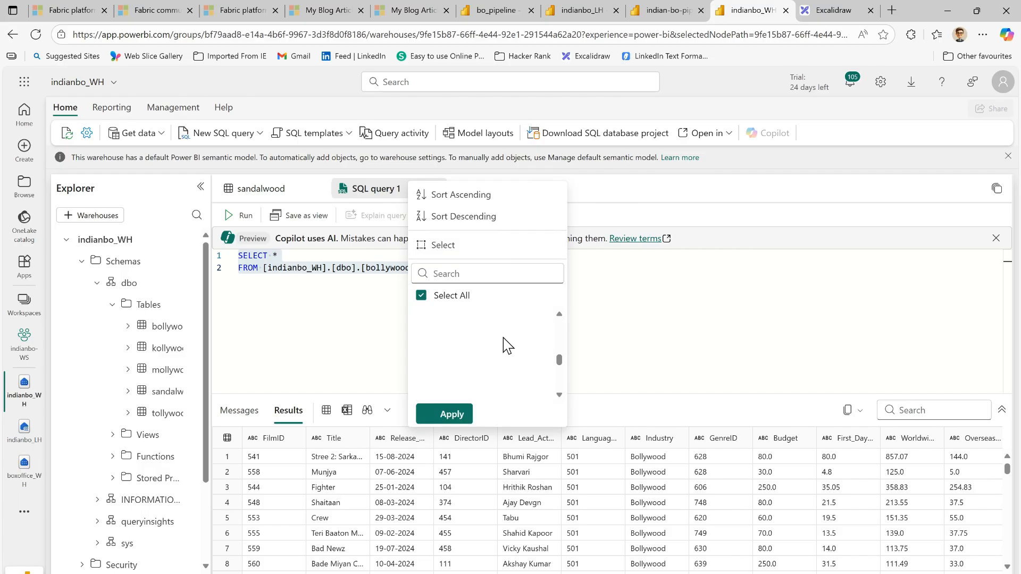
scroll(503, 347, down, 5)
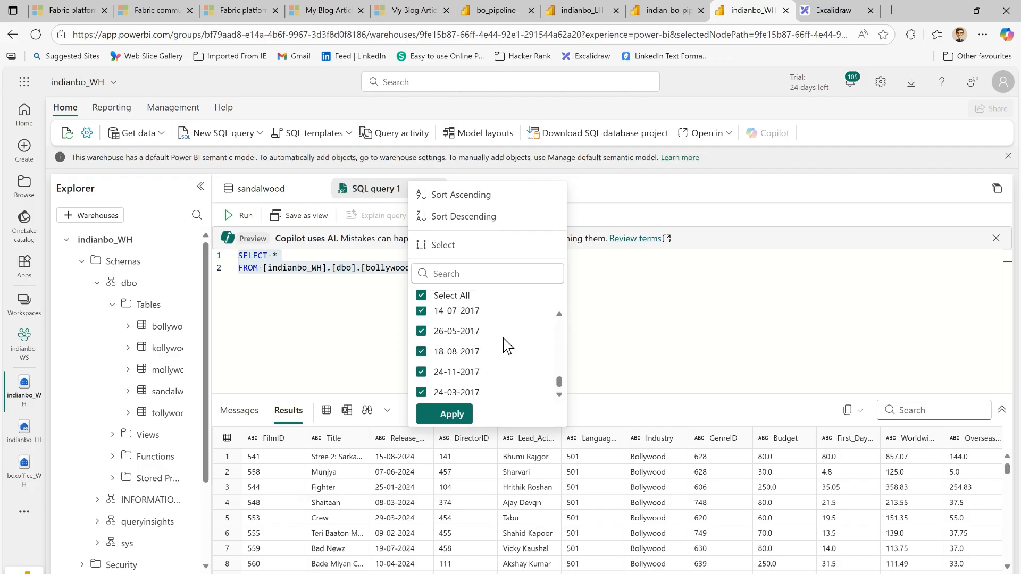
click(473, 197)
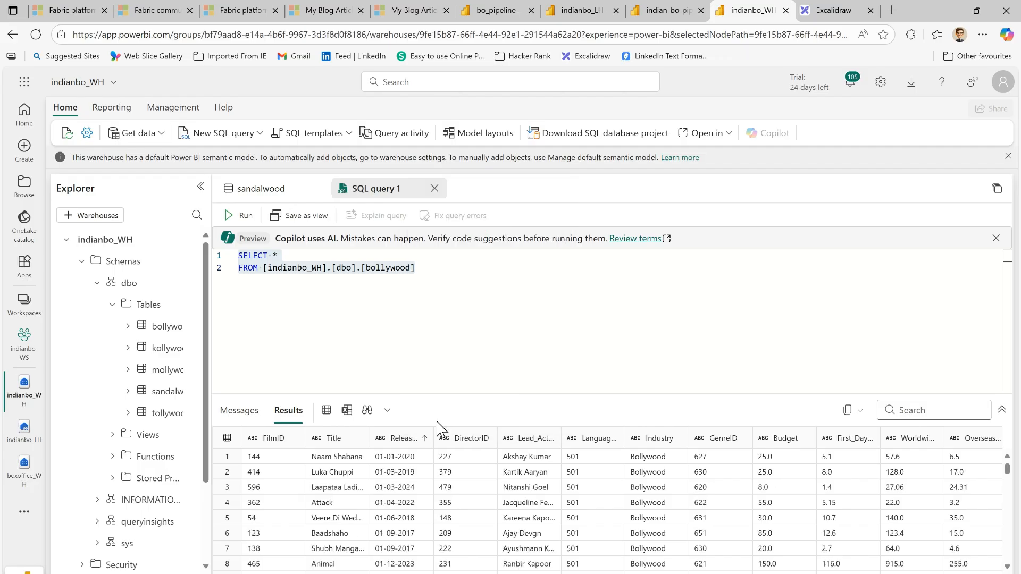
- Look through the release date filter values again and review the bollywood result rows without filtering them
click(429, 439)
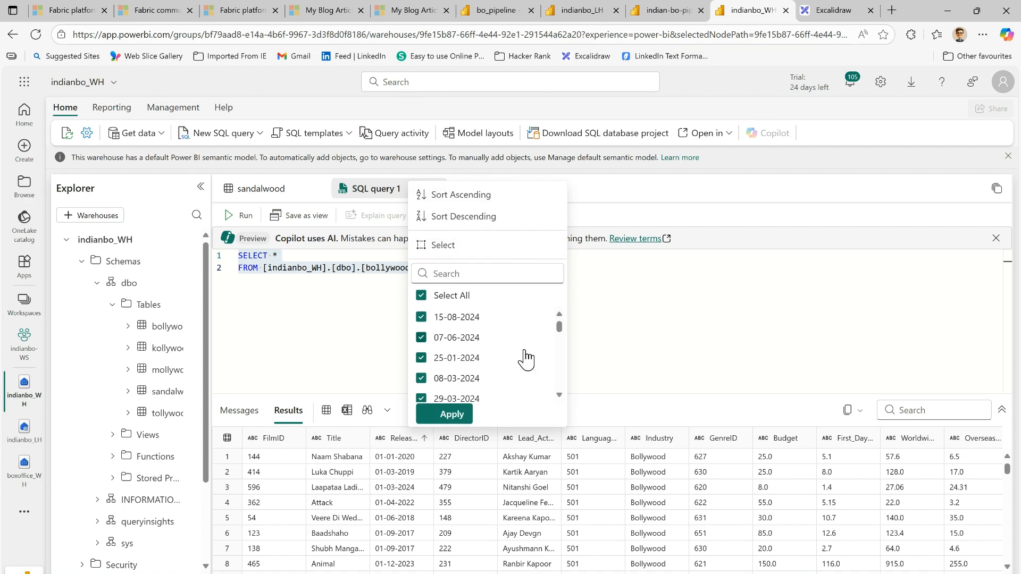
scroll(526, 359, down, 10)
click(664, 335)
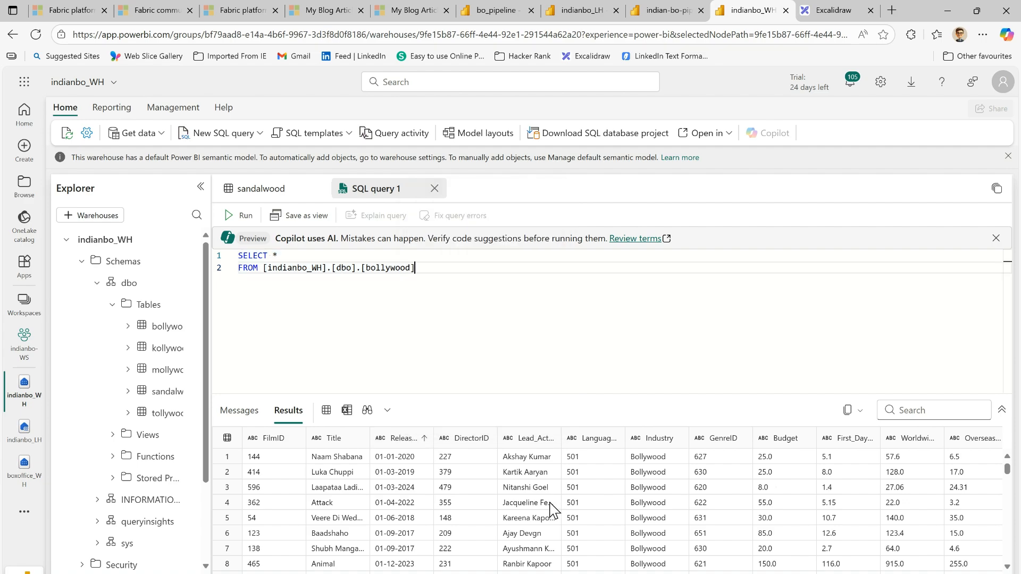
scroll(485, 510, down, 5)
scroll(485, 515, up, 2)
- Switch to Teams and read the Sandalwood, Bollywood, Kollywood, Mollywood and Tollywood run messages in the Fabric Pipeline Notifications channel
key(alt+Tab)
scroll(515, 365, up, 9)
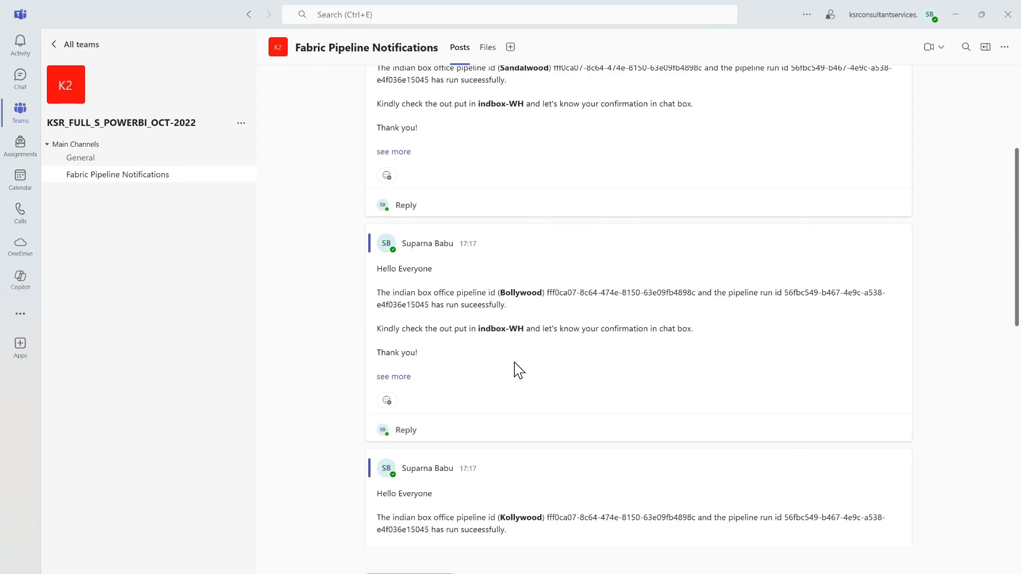
scroll(515, 363, up, 4)
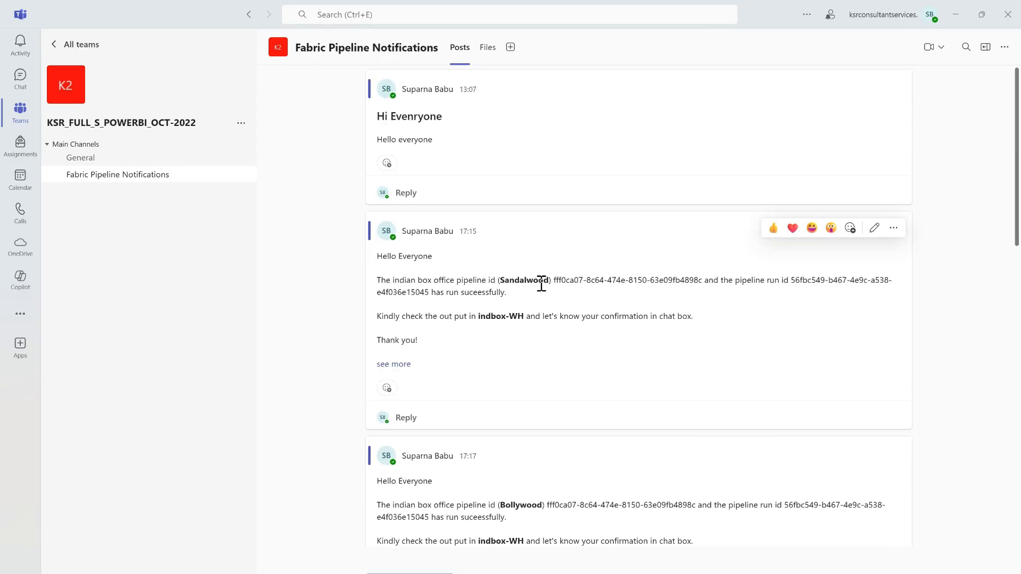
scroll(542, 287, down, 3)
scroll(550, 314, down, 3)
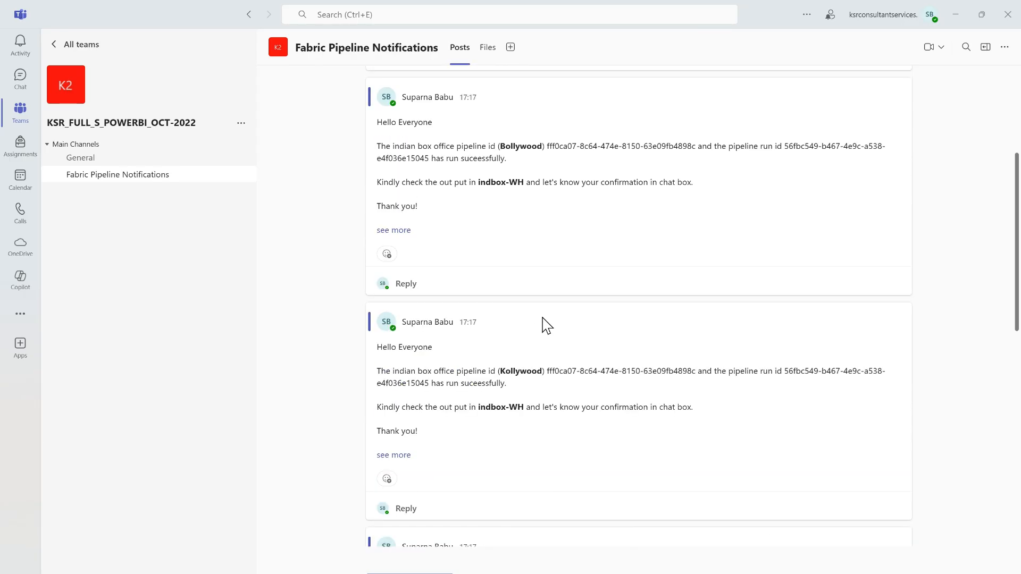
scroll(532, 349, down, 4)
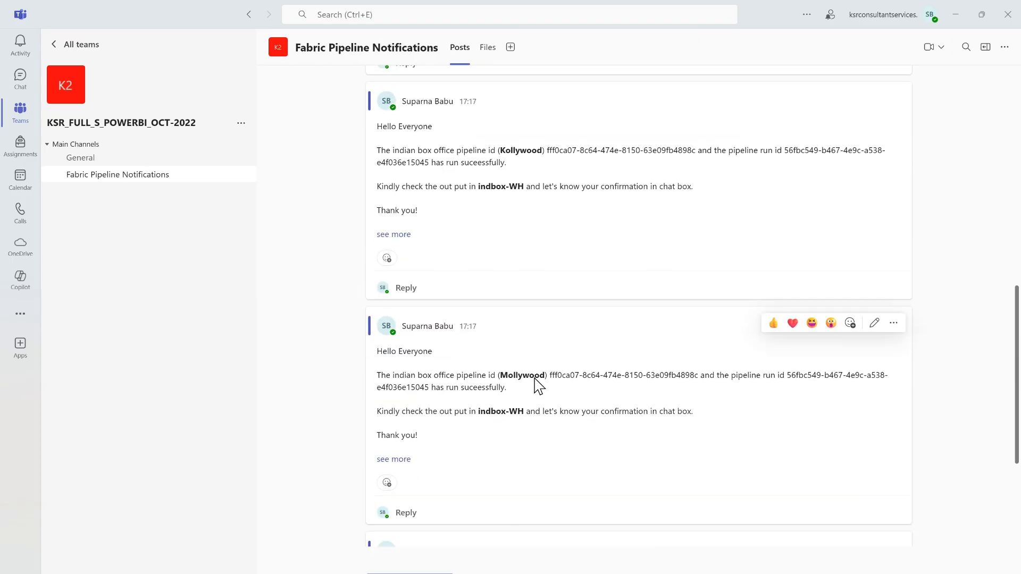
scroll(538, 386, down, 4)
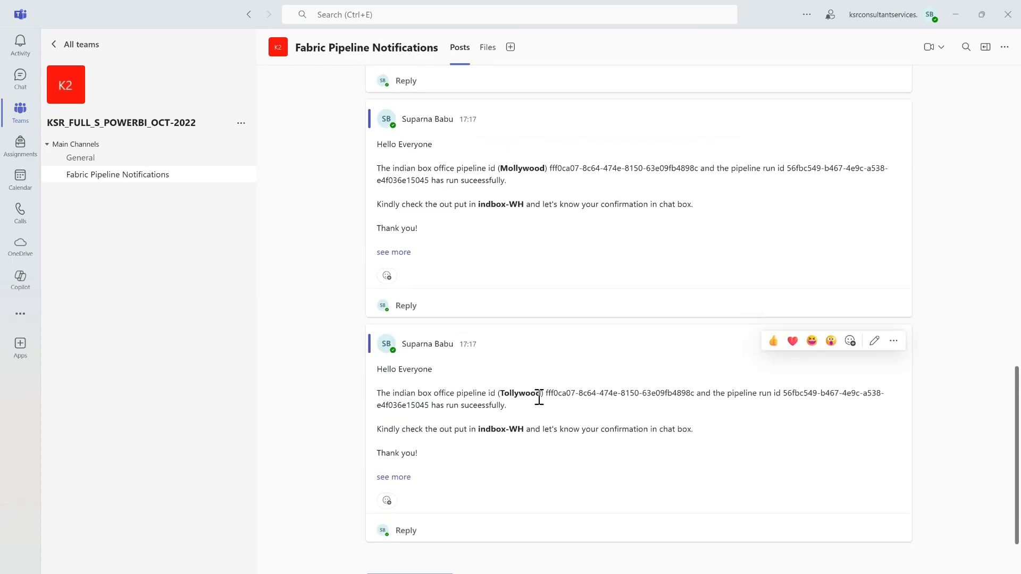
scroll(531, 419, up, 14)
scroll(531, 412, down, 14)
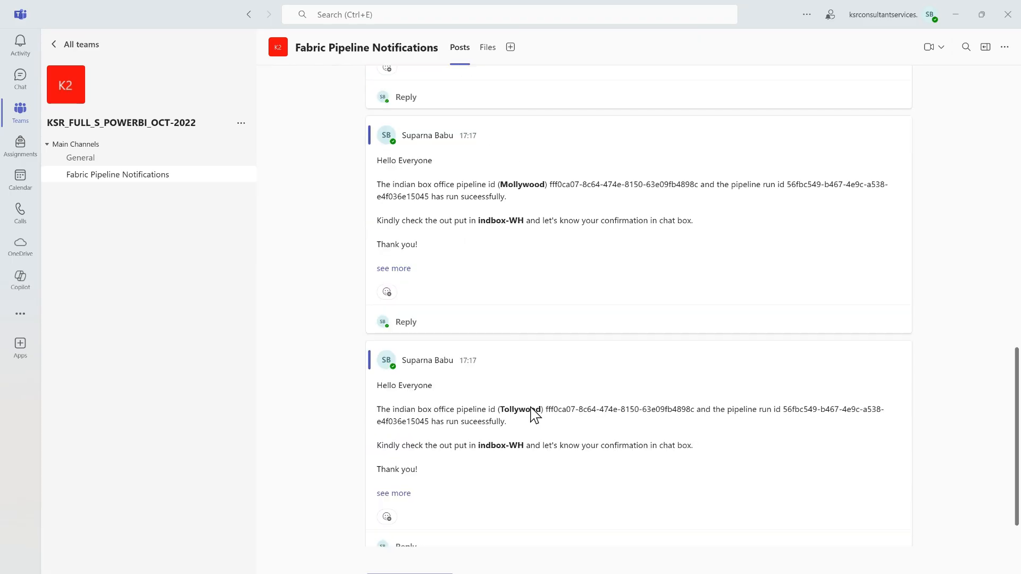
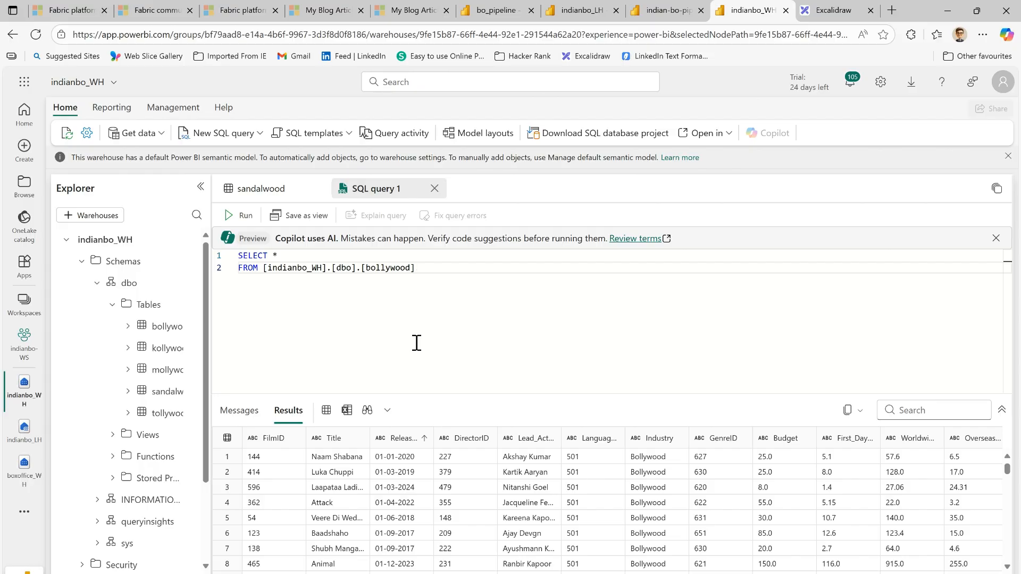
- Review the indian-bo-pipeline canvas, switch to PowerPoint, present slide 5 of FabricDemo and end the slide show
click(655, 15)
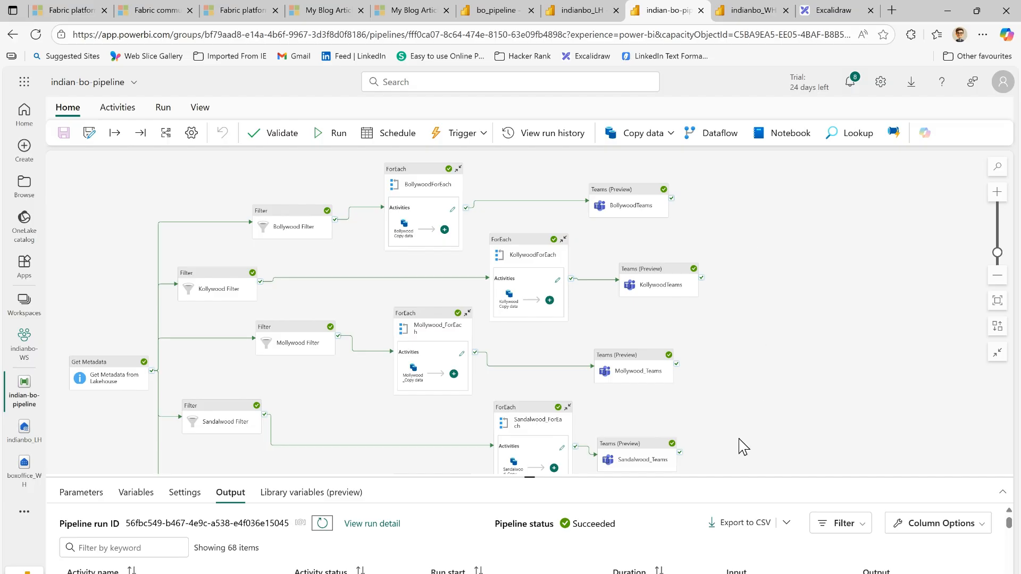
key(alt+Tab)
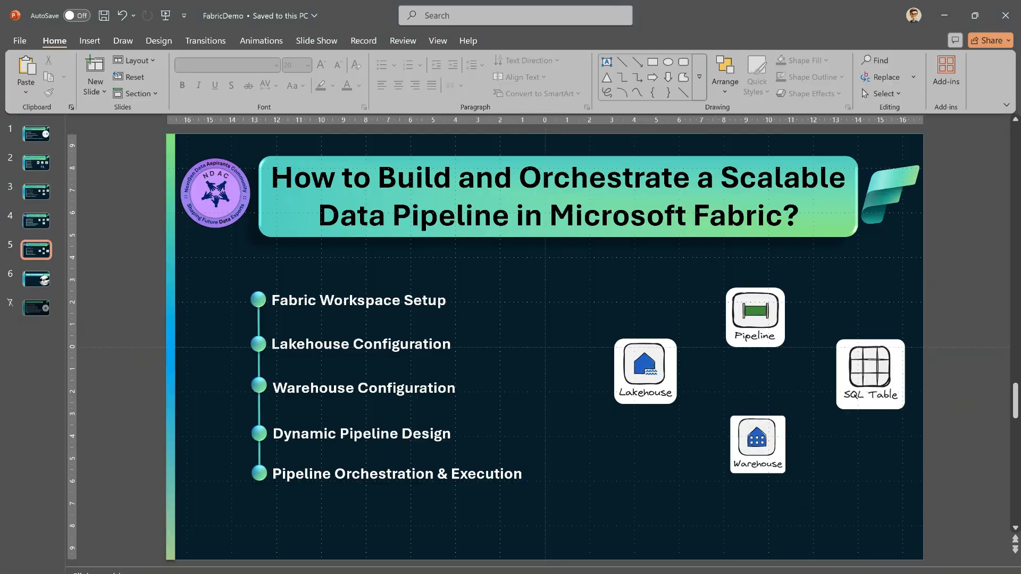
key(shift+F5)
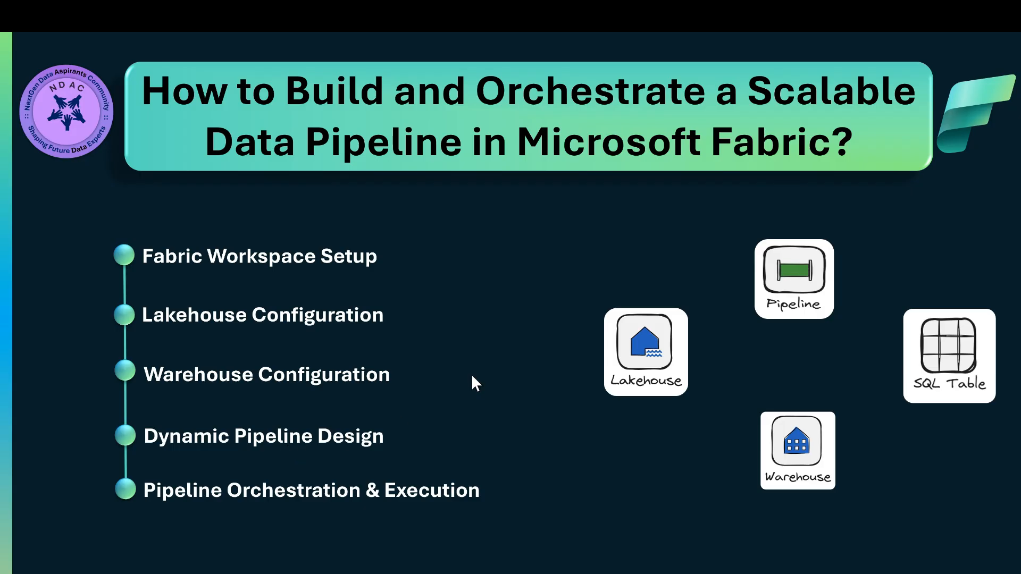
key(Escape)
- Switch to Excalidraw in the browser and reload the page to show the Box Office Data Pipeline Orchestration Architecture Diagram
mouse_move(484, 573)
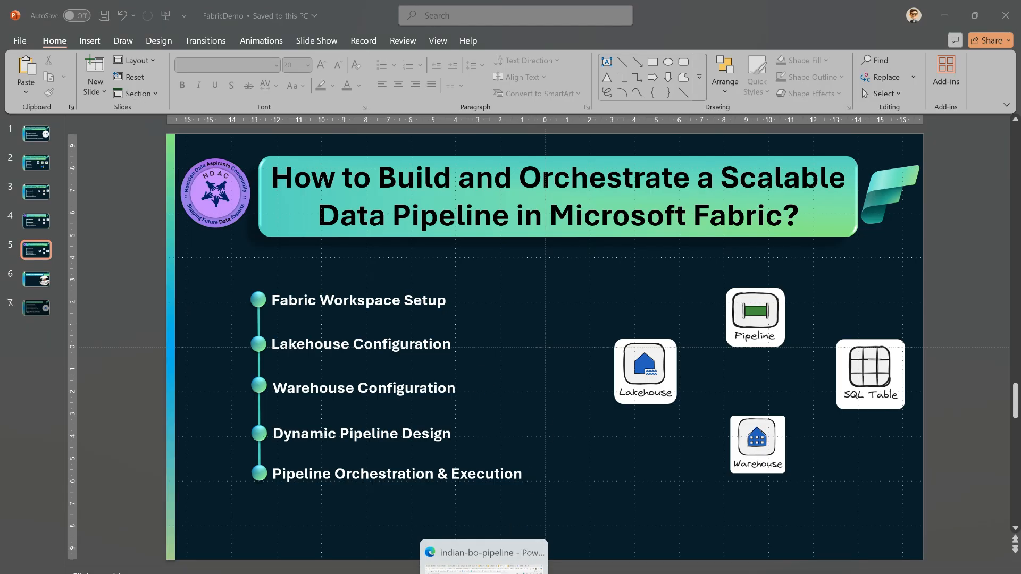
click(477, 572)
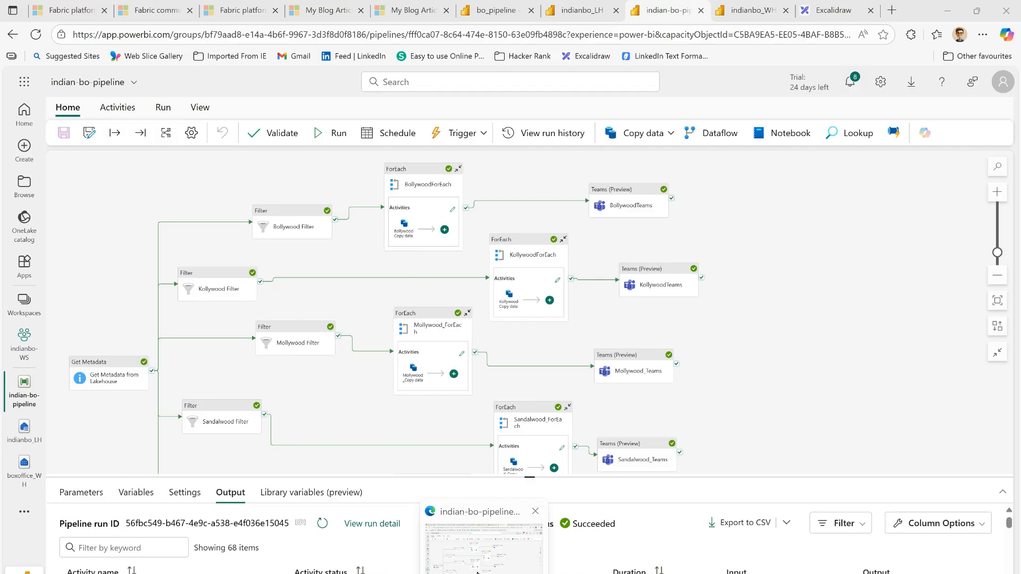
click(831, 11)
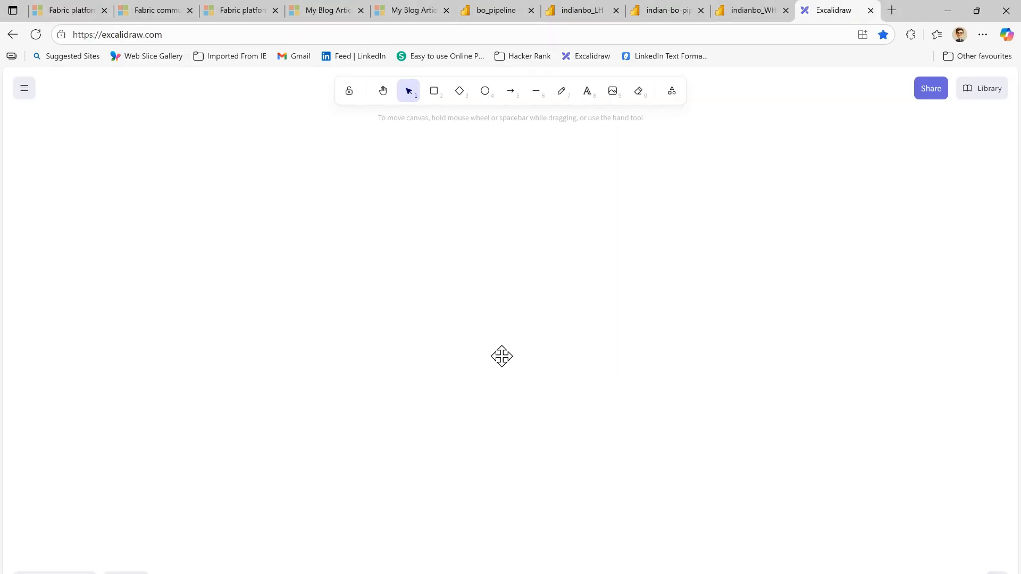
scroll(519, 313, up, 3)
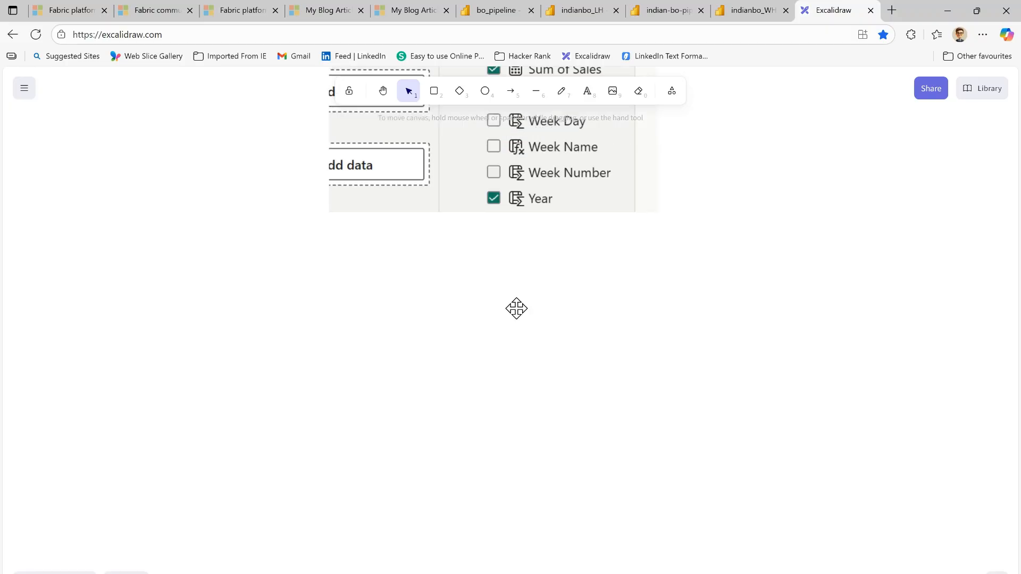
scroll(519, 313, down, 3)
click(559, 353)
scroll(559, 353, down, 2)
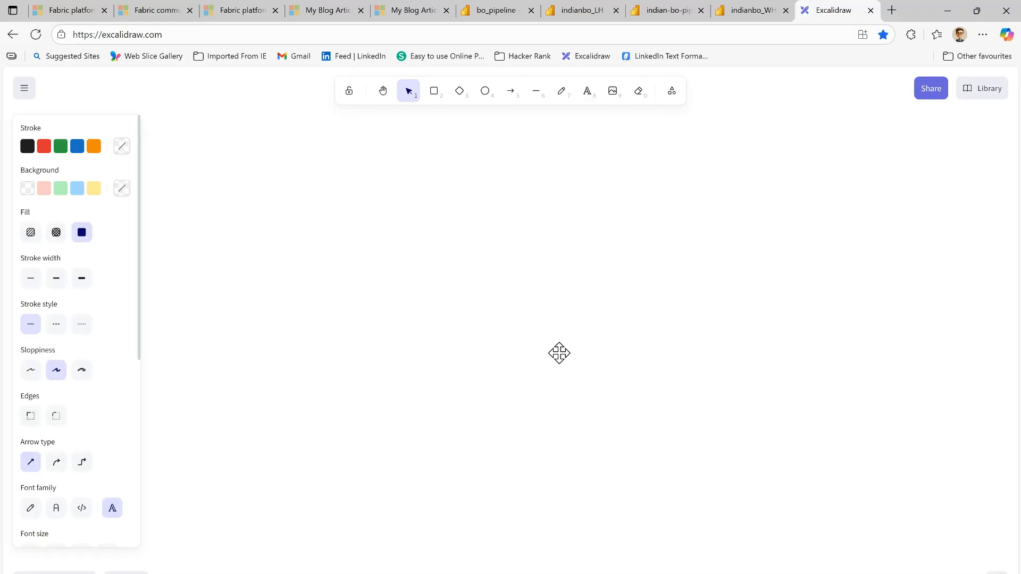
scroll(559, 353, up, 4)
scroll(559, 354, down, 3)
click(617, 402)
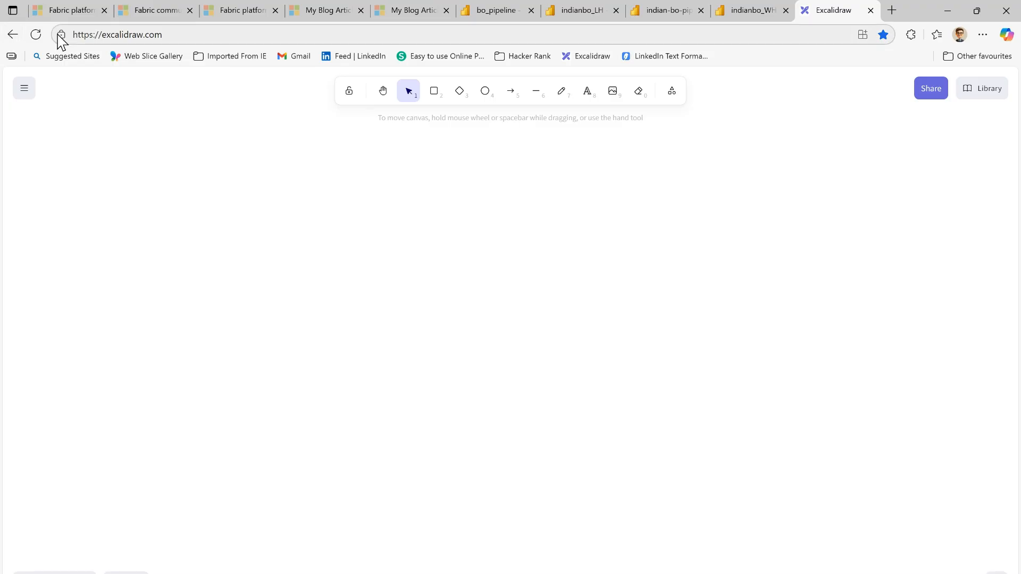
click(36, 35)
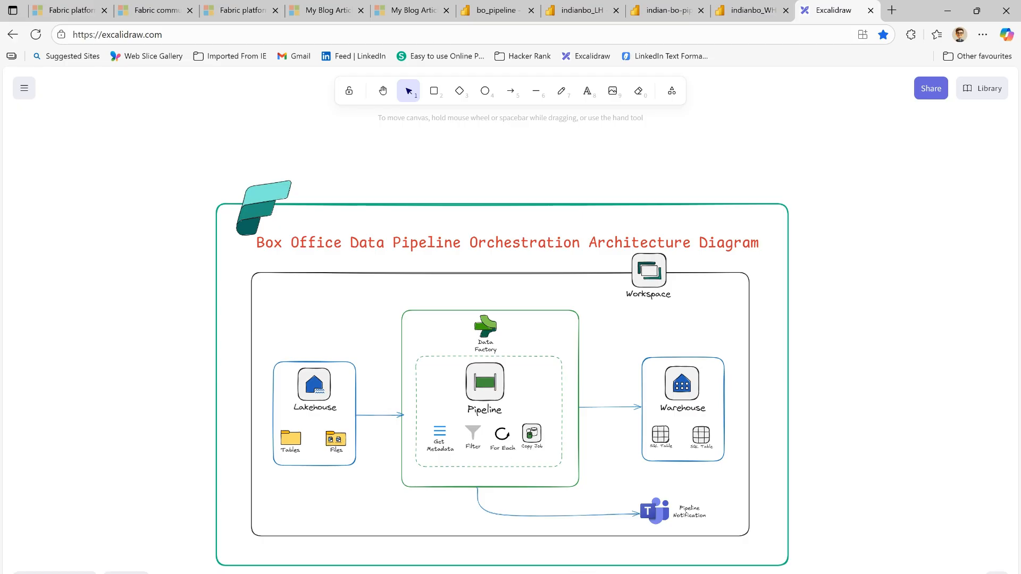
- View the CSV files in the boxoffice_datasets folder in File Explorer and return to the Excalidraw architecture diagram
key(alt+Tab)
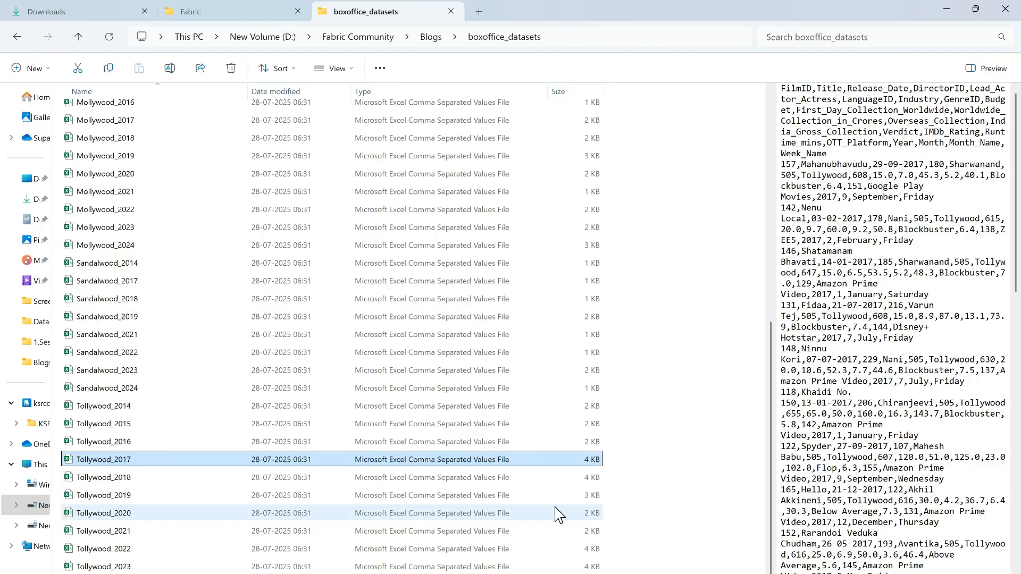
key(alt+Tab)
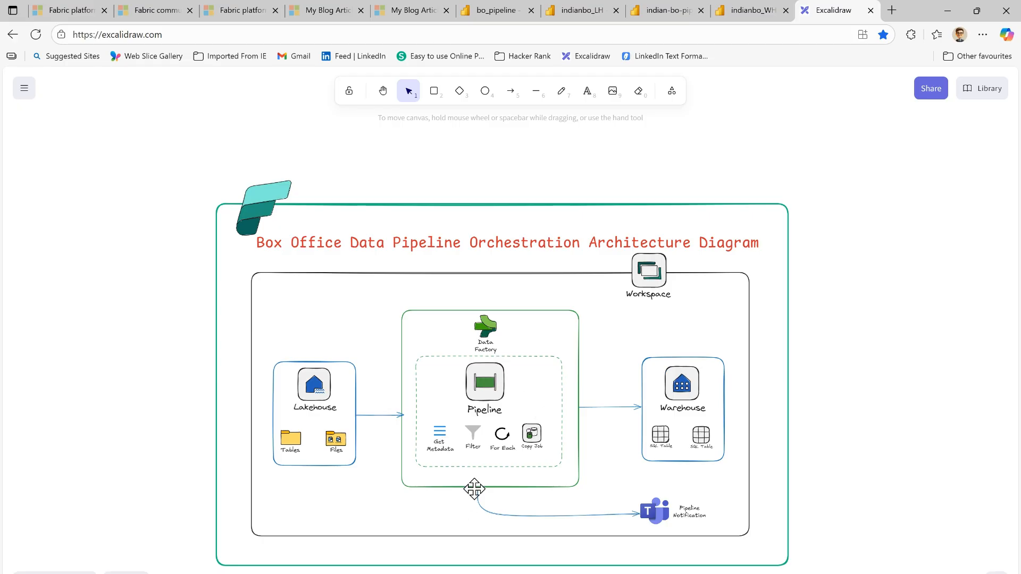
- Switch to the FabricDemo presentation in PowerPoint and open slide 6, the thank-you slide
click(643, 573)
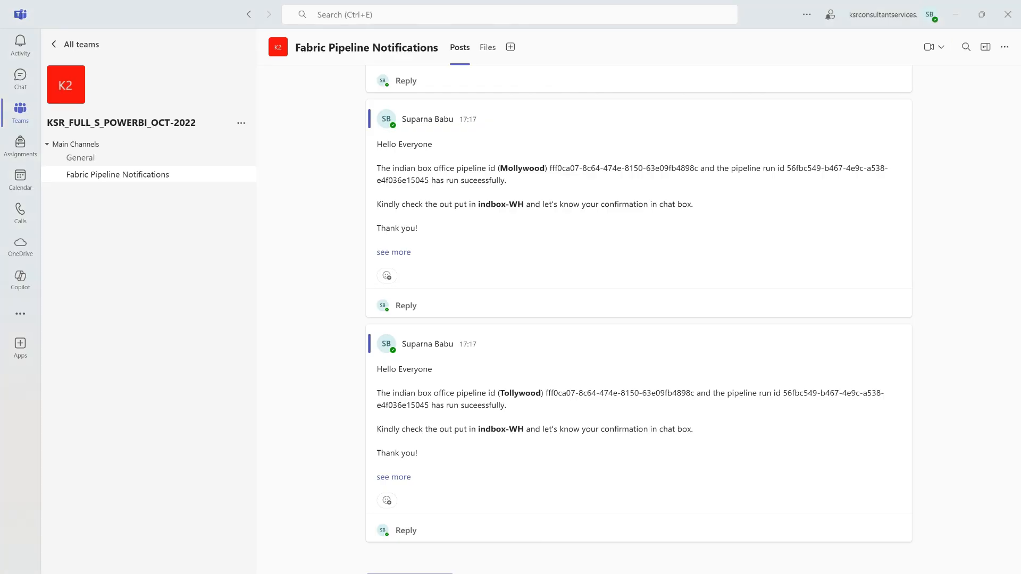
click(643, 573)
click(643, 573)
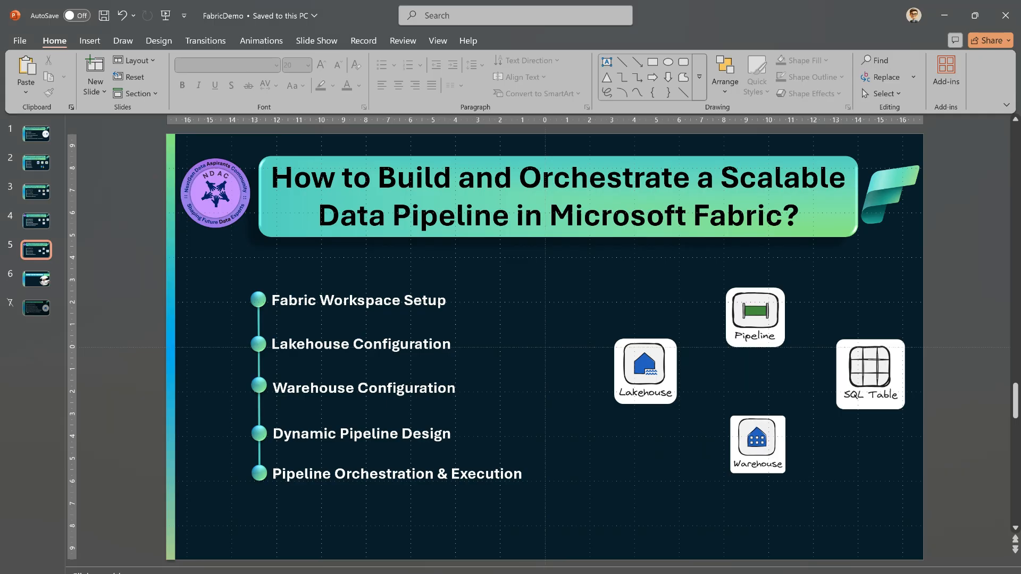
click(36, 279)
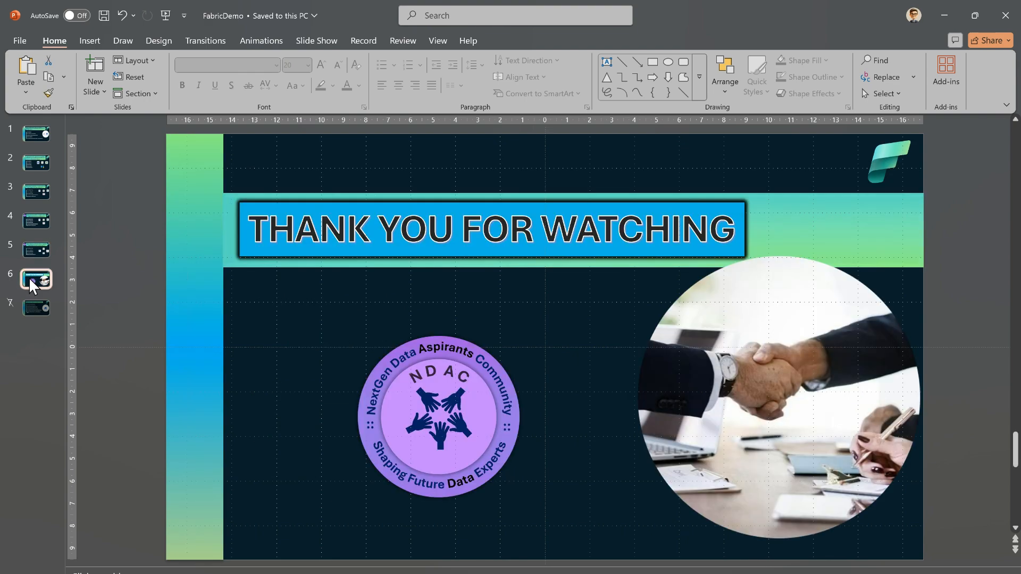